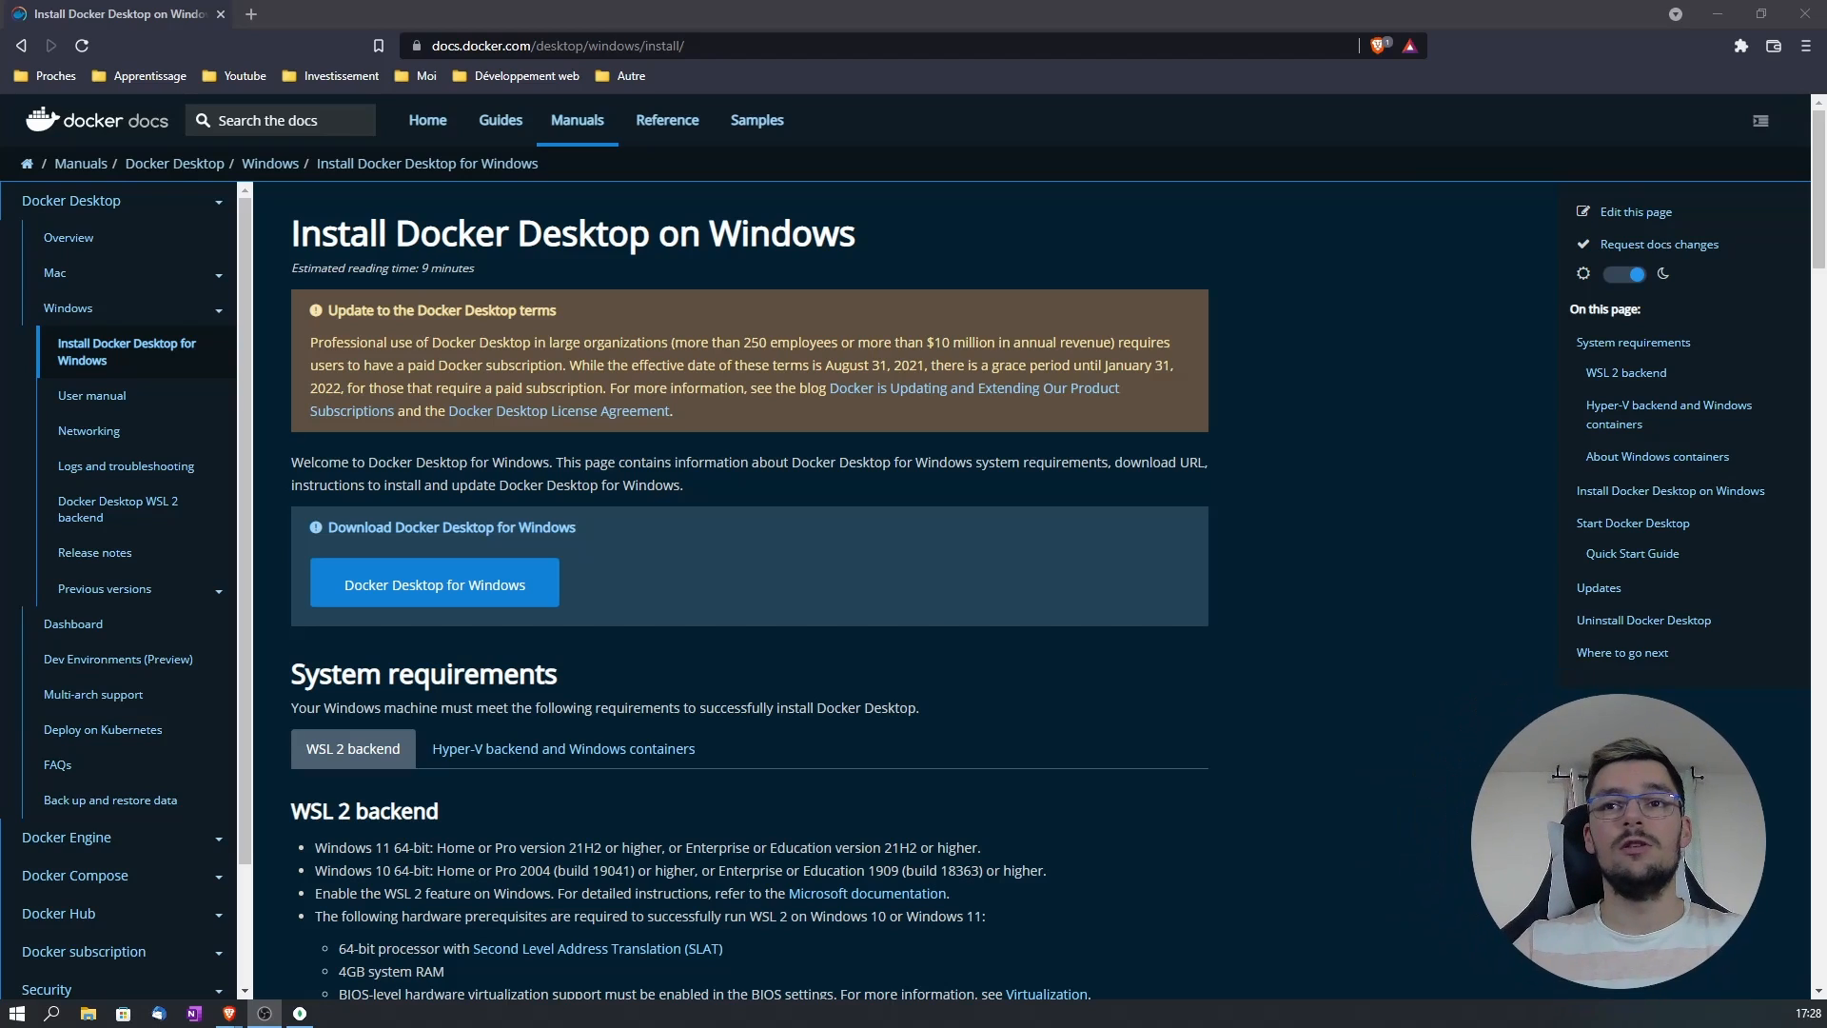
Step: Run the existing Docker Desktop Installer.exe from the Downloads folder instead of saving a new copy, and close the installer
left_click(447, 584)
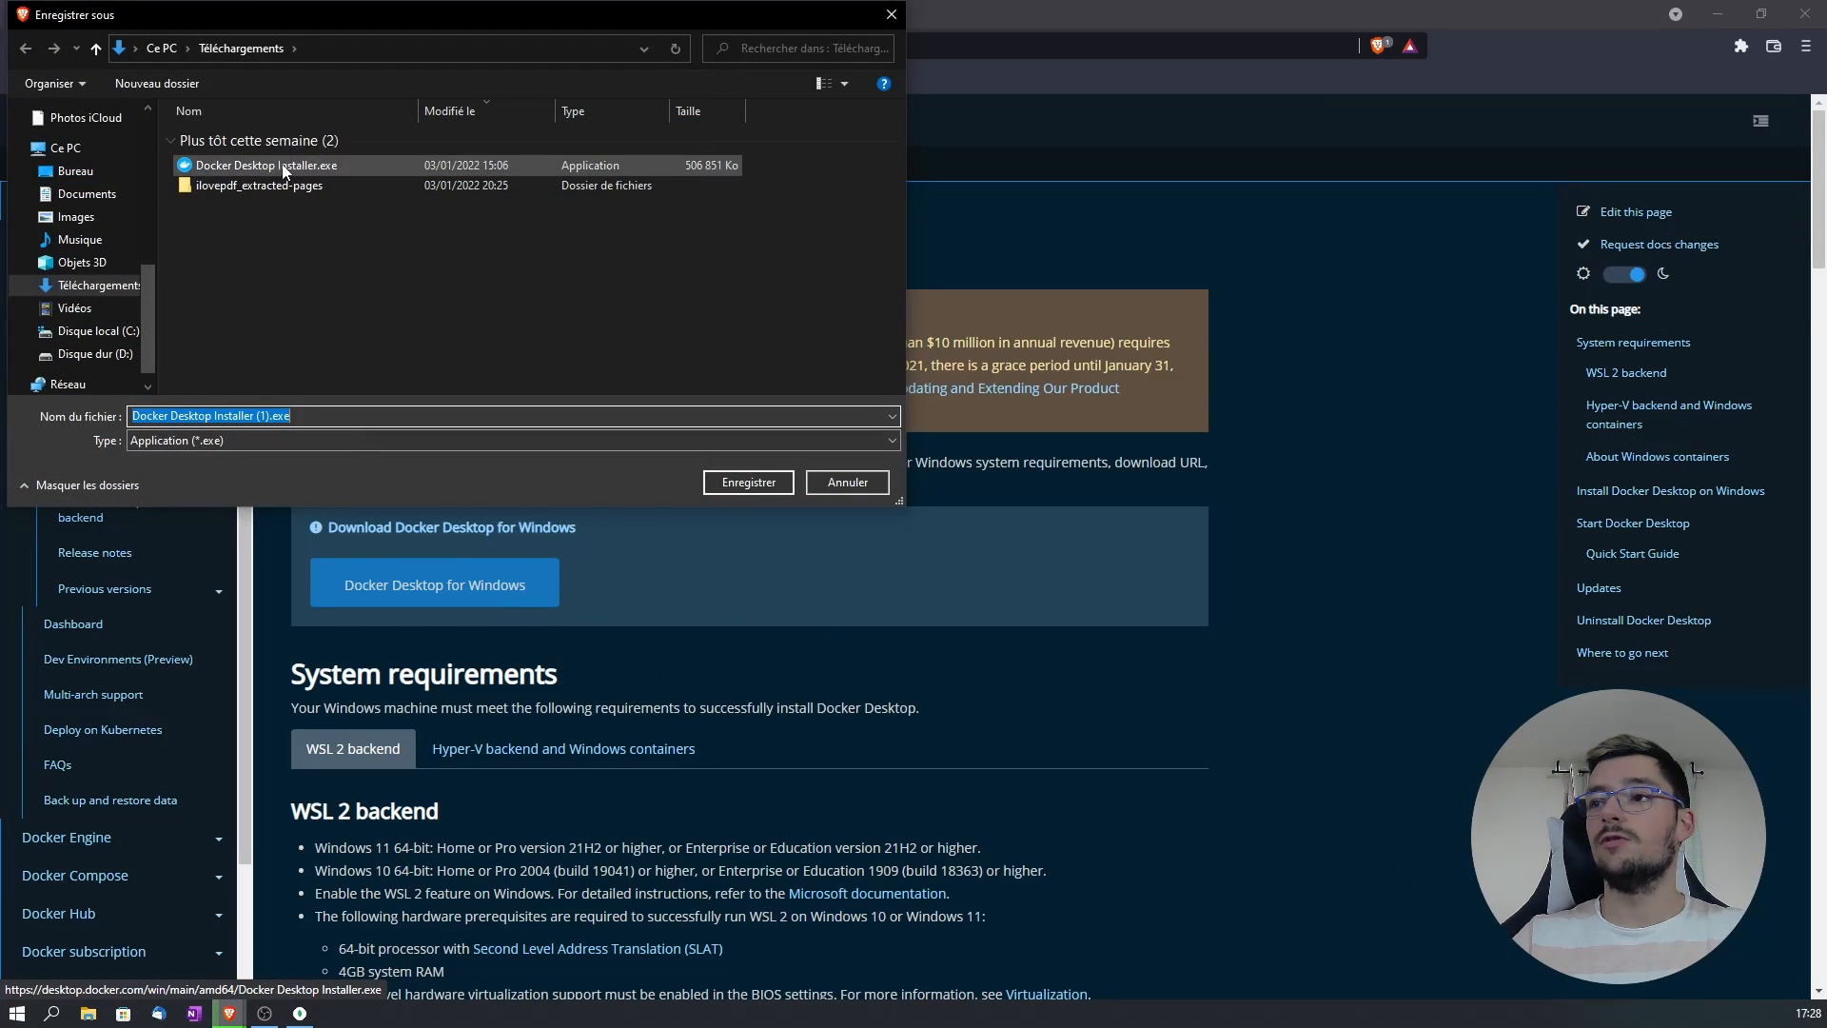
left_click(870, 481)
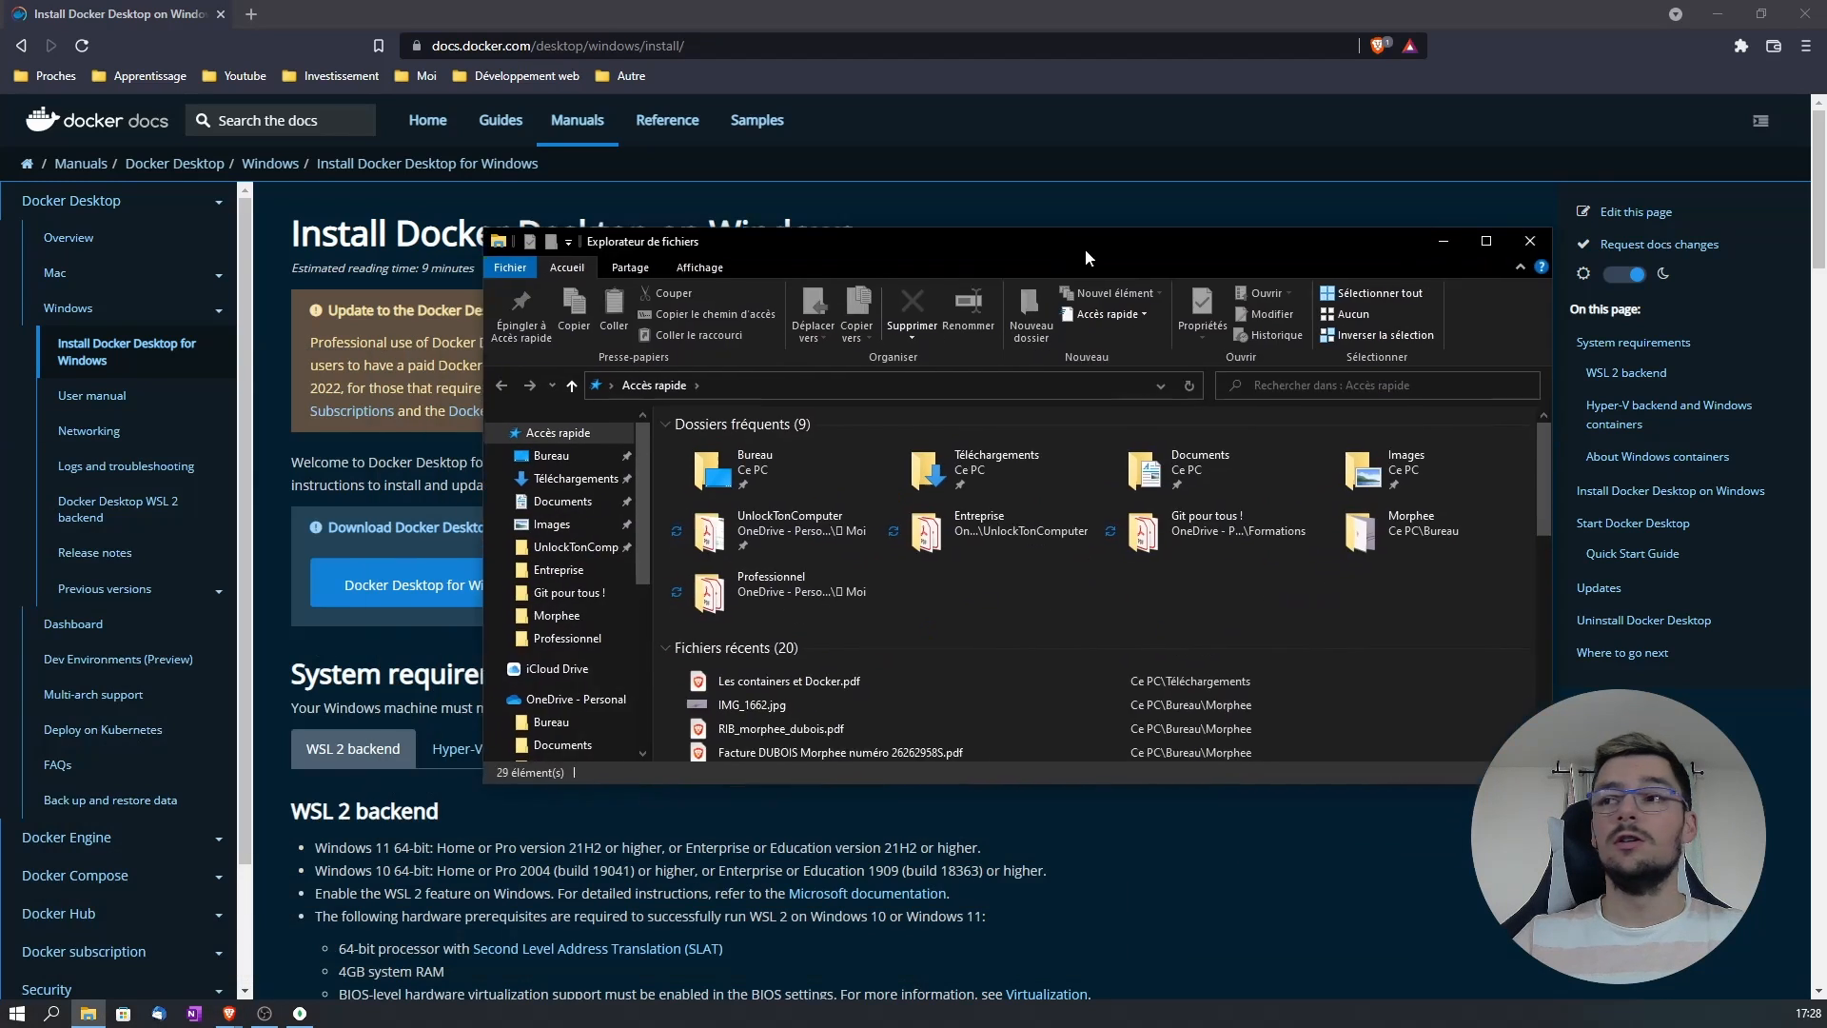
double_click(1065, 344)
double_click(809, 490)
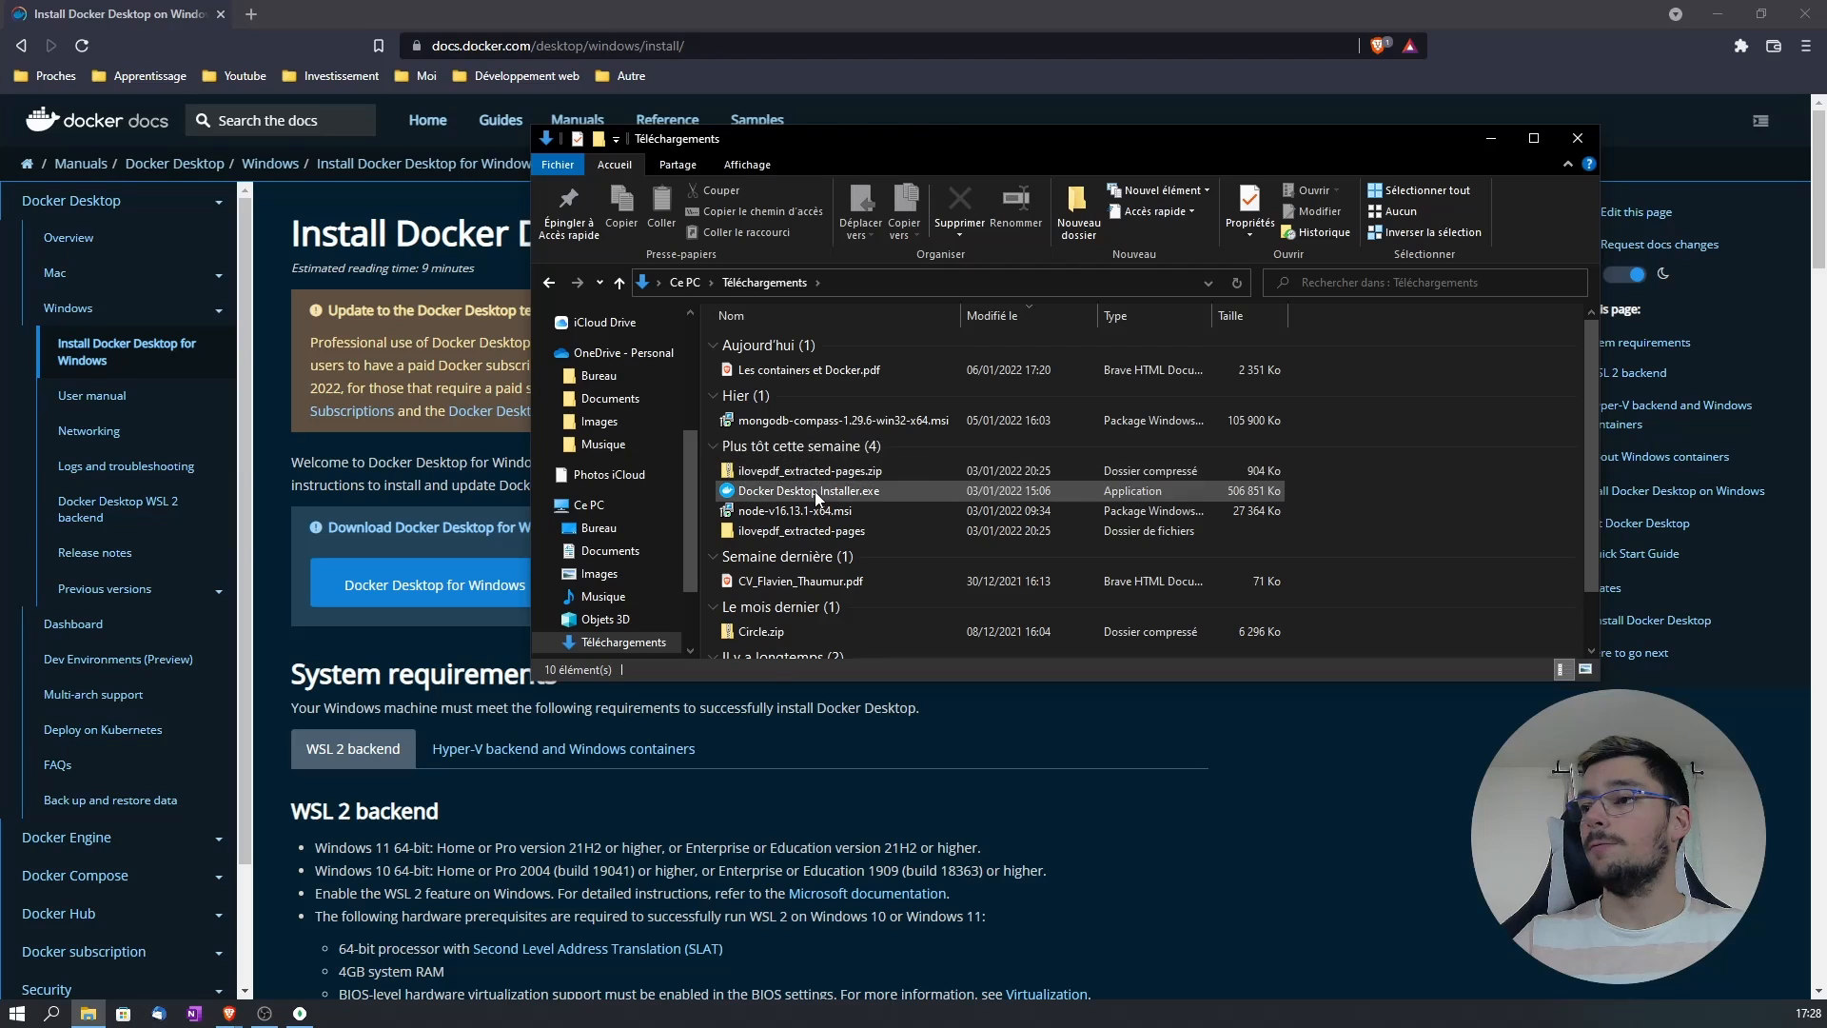
left_click(1578, 138)
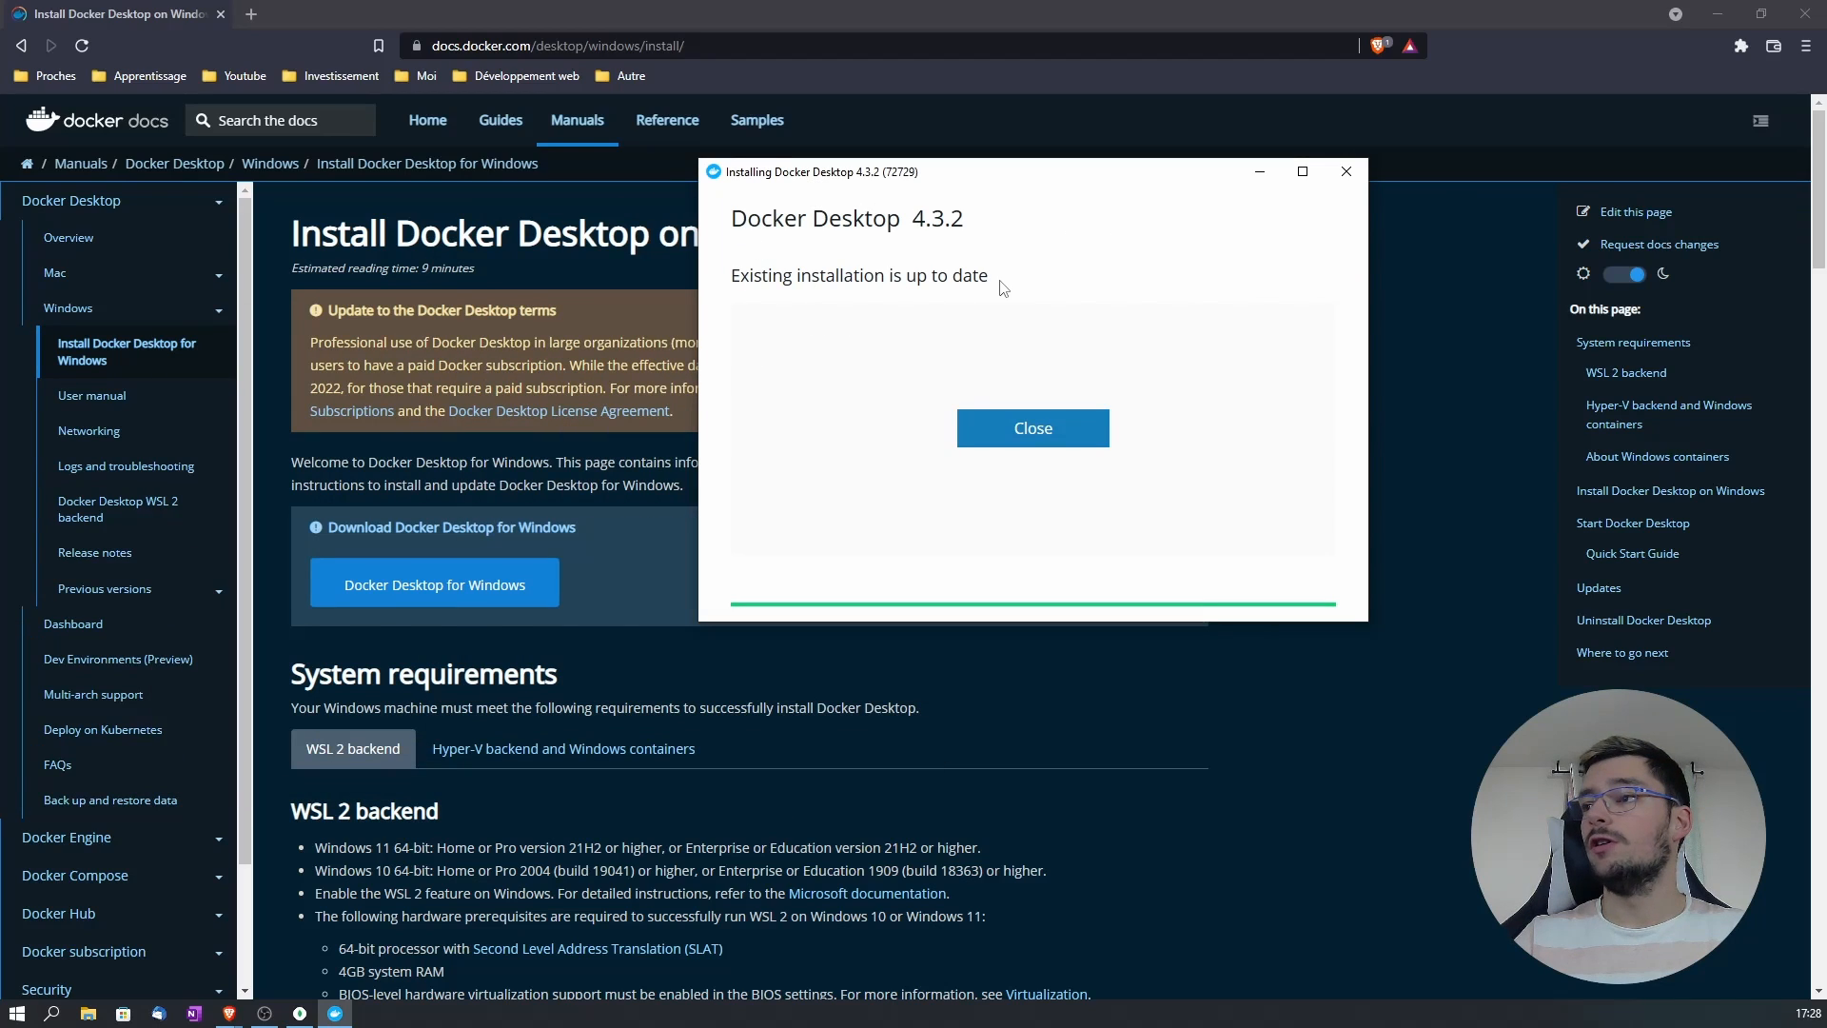
left_click(969, 429)
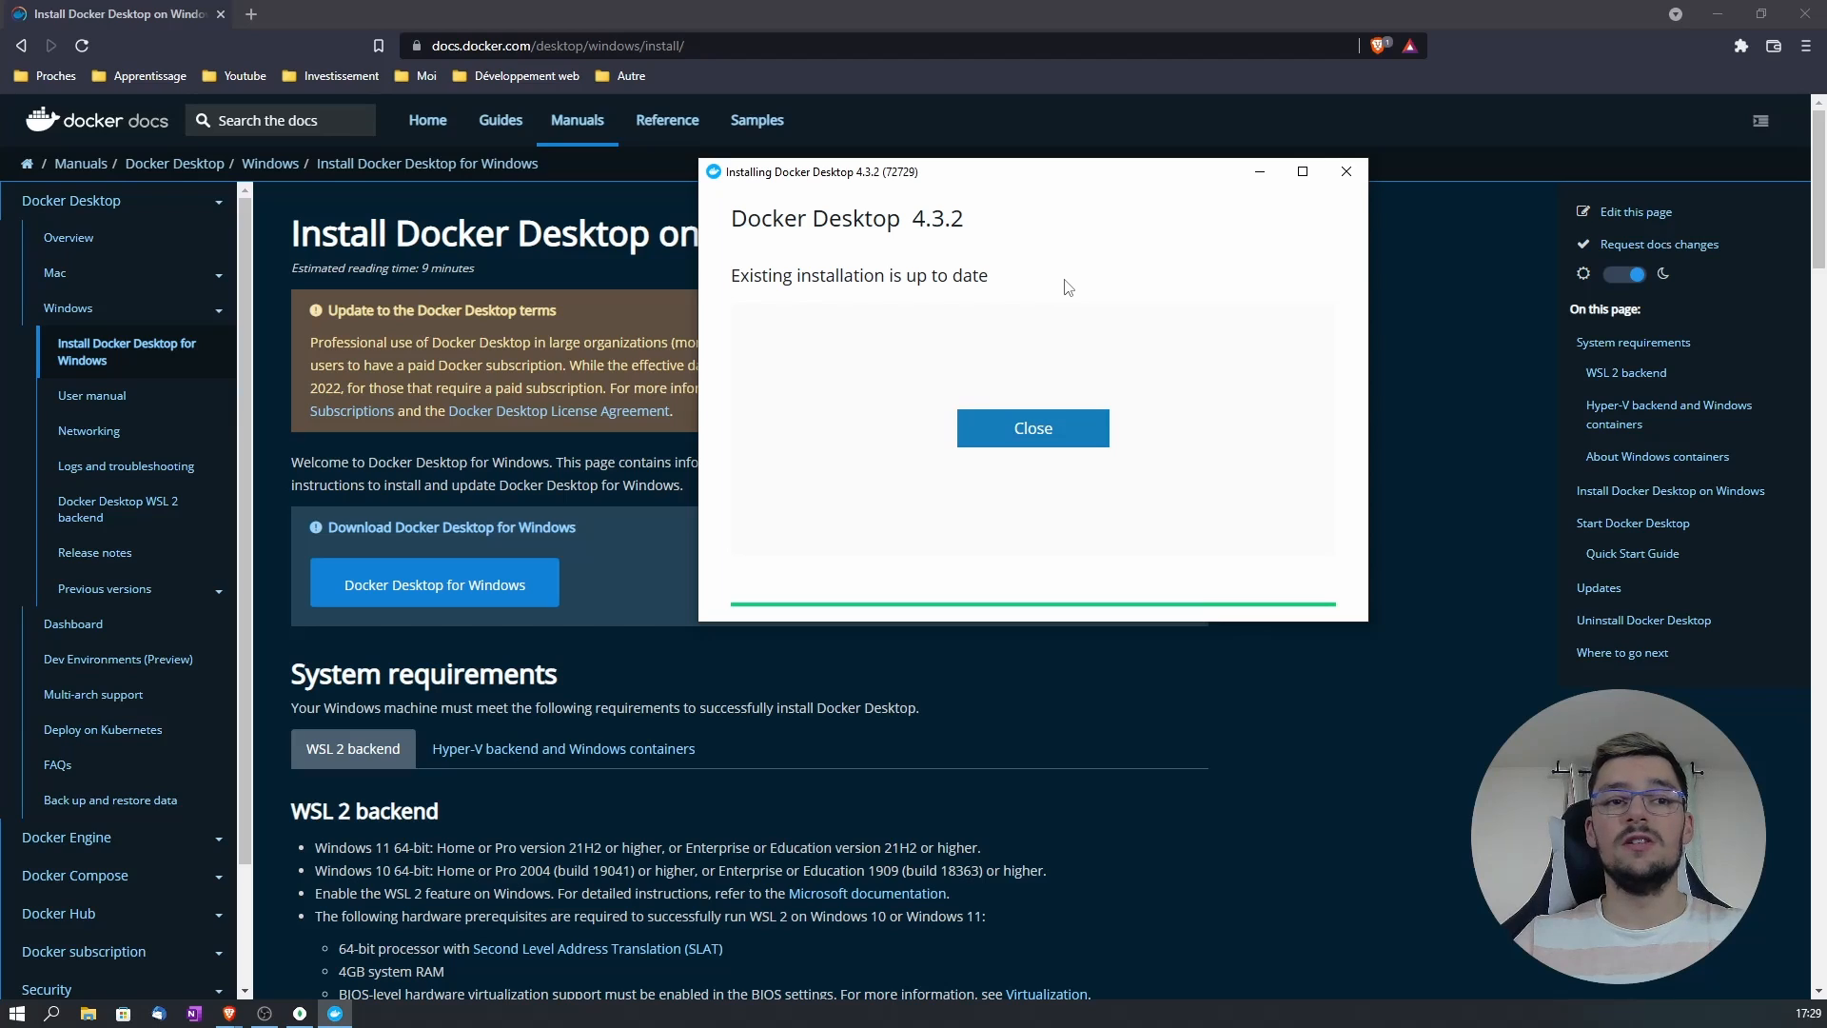
left_click(1345, 172)
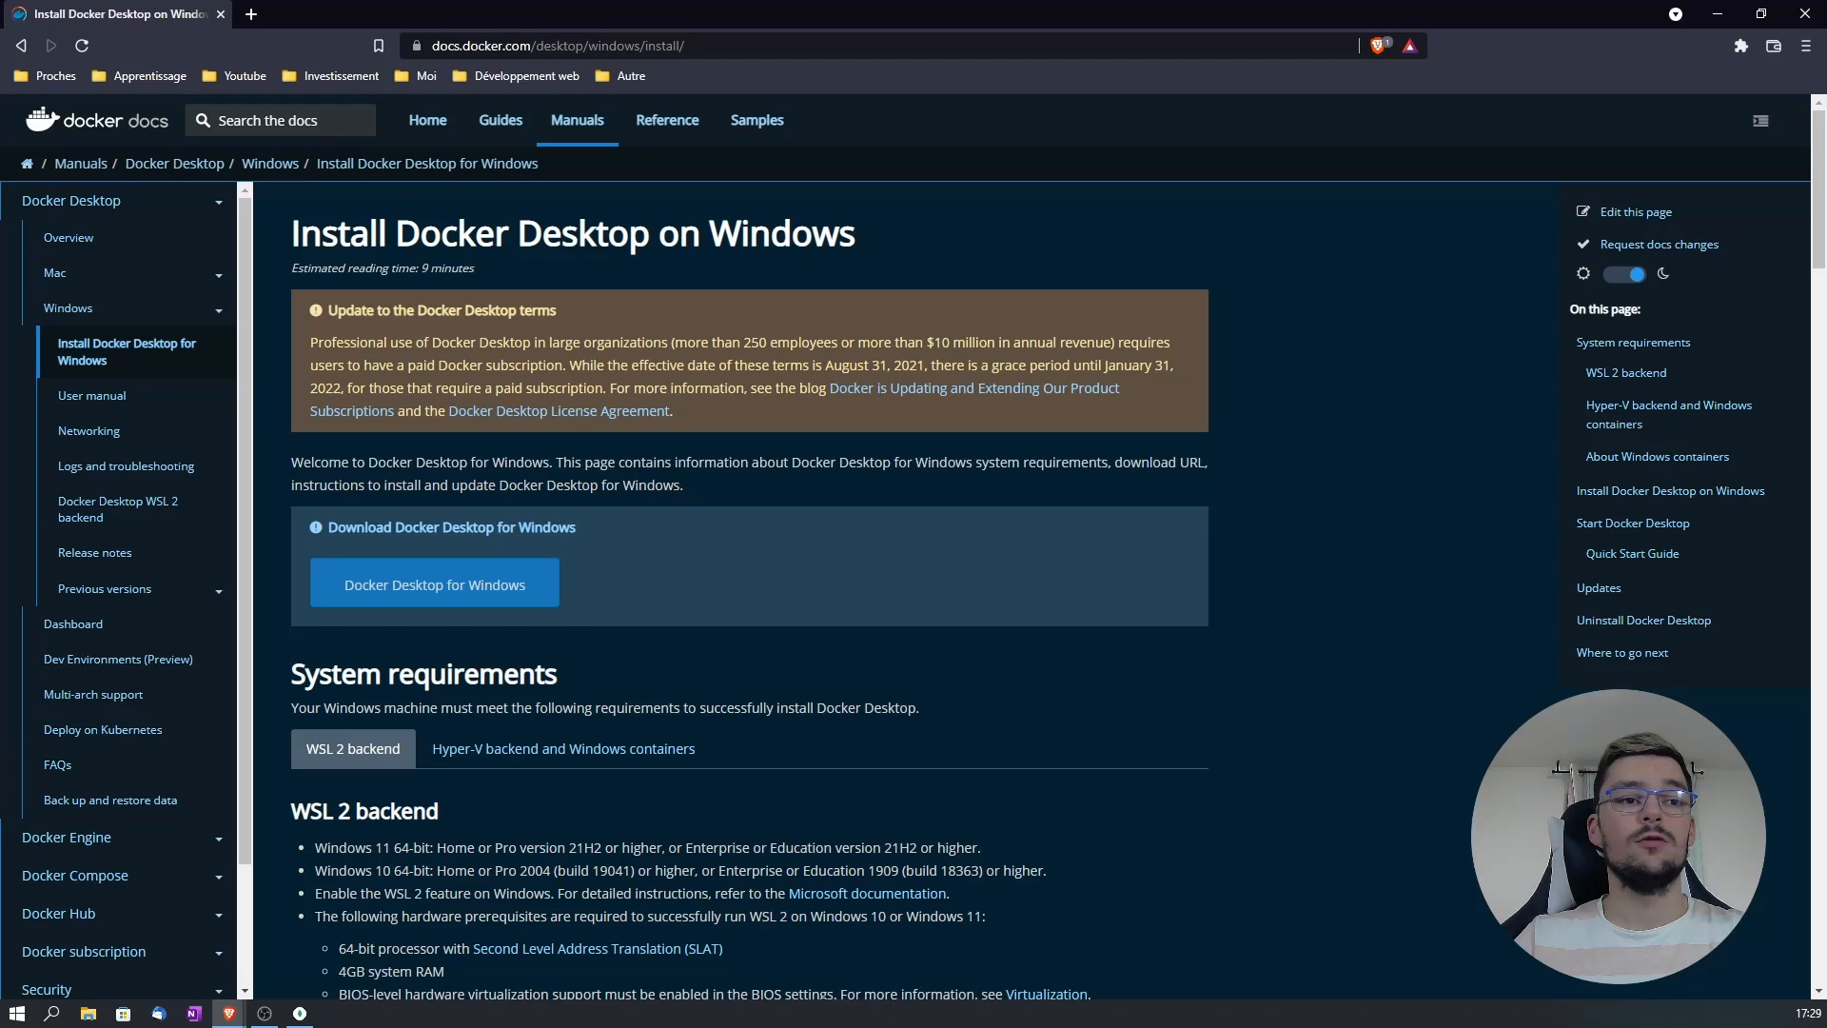
Step: Bring the Stack Overflow Docker error page into the browser window and examine the quoted hardware virtualization error in the question
left_click(435, 584)
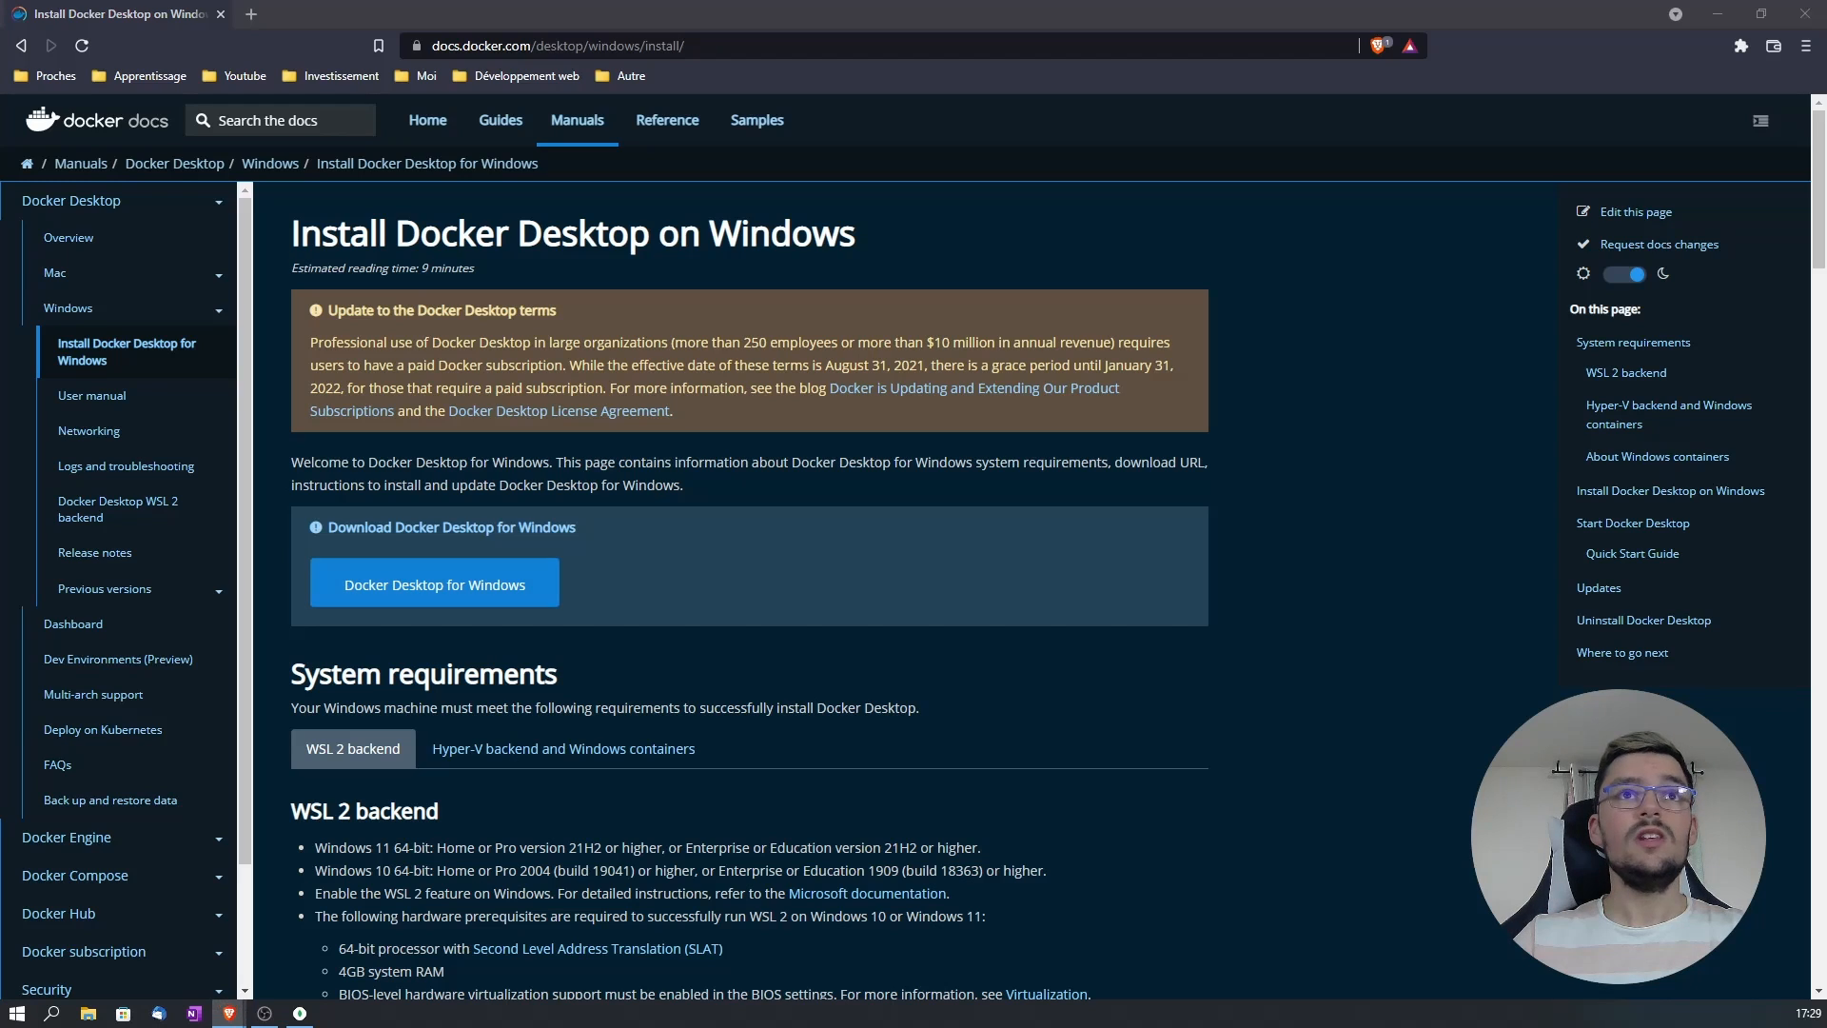
left_click_drag(0, 457, 328, 23)
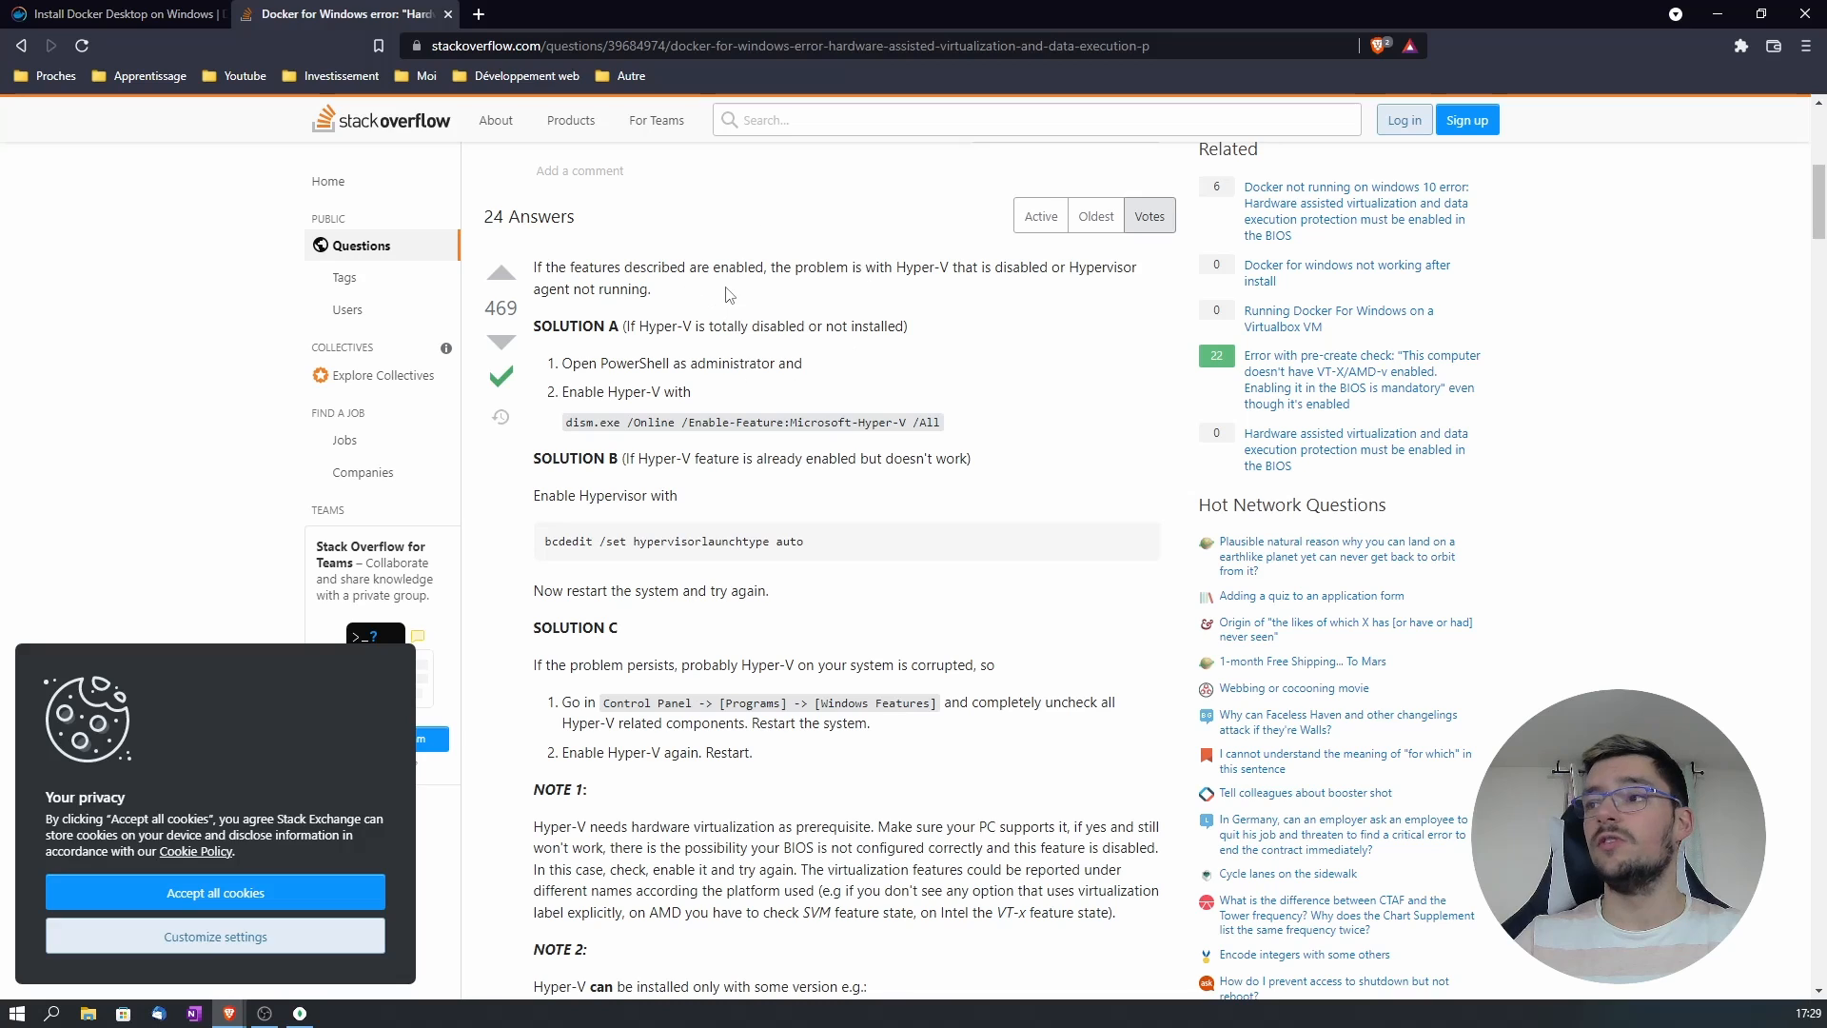
scroll(557, 223, "up", 7)
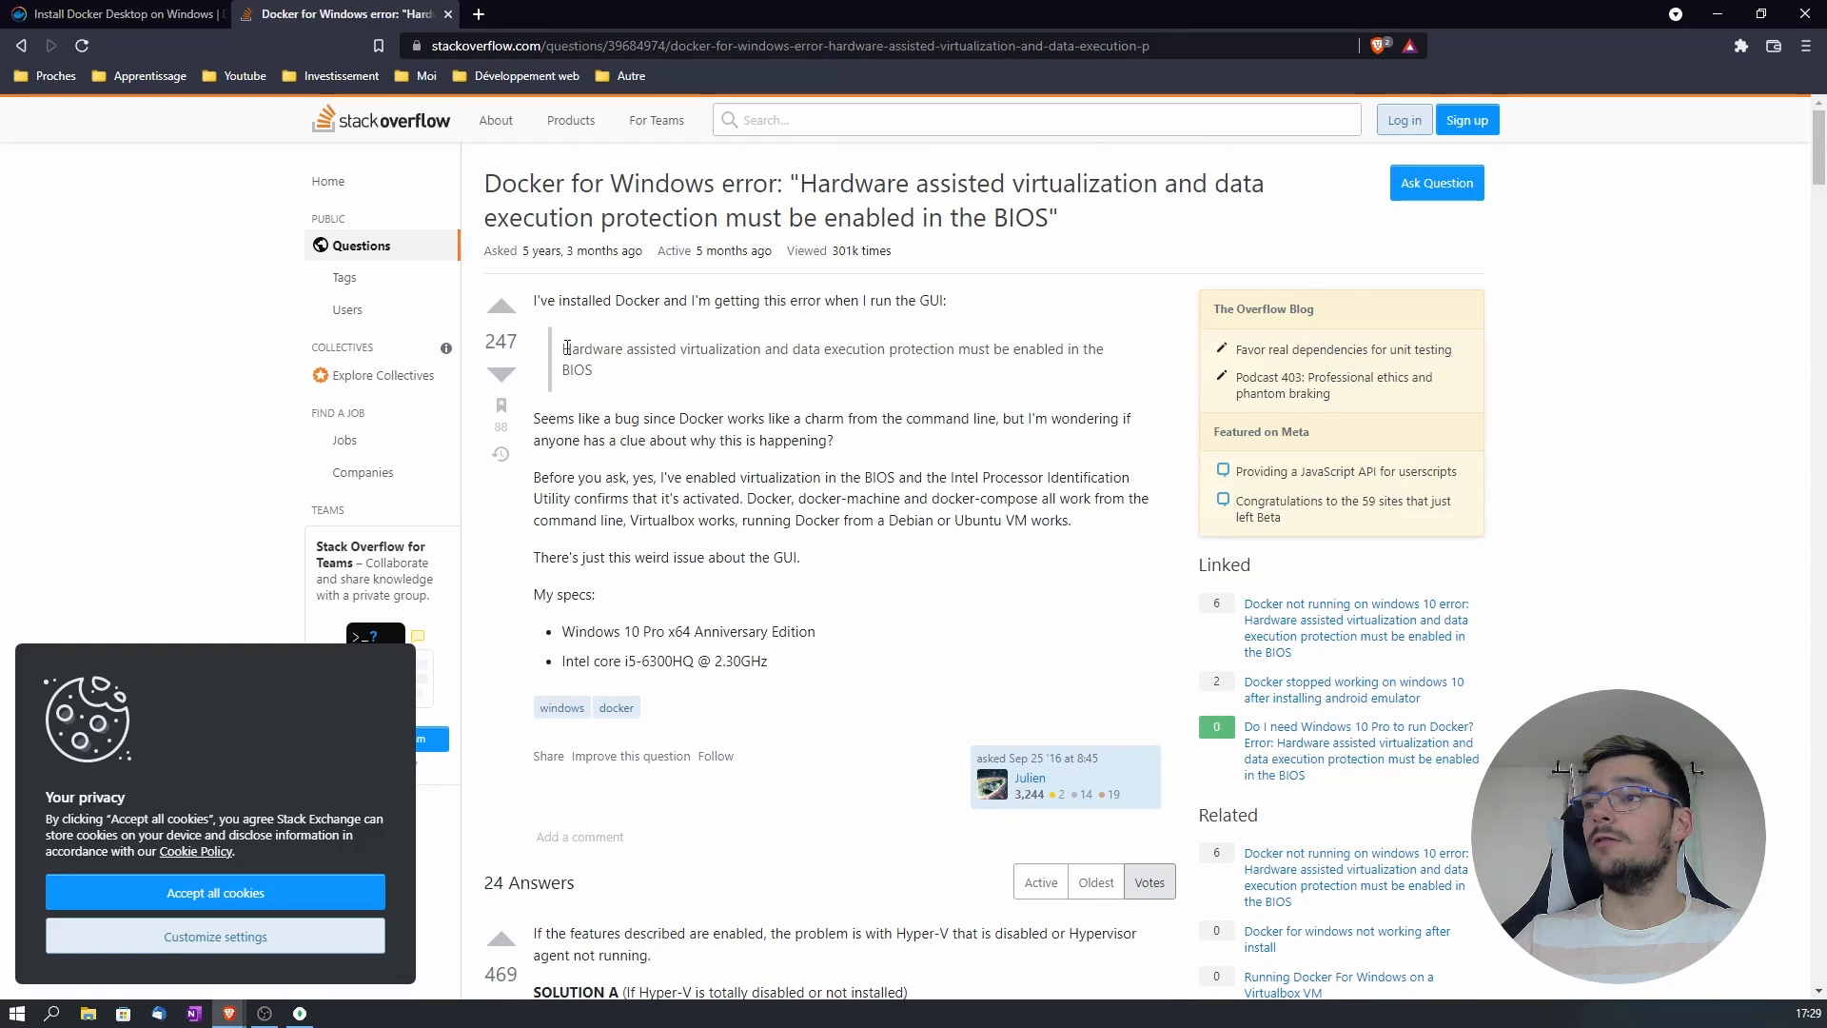
triple_click(614, 376)
left_click(722, 381)
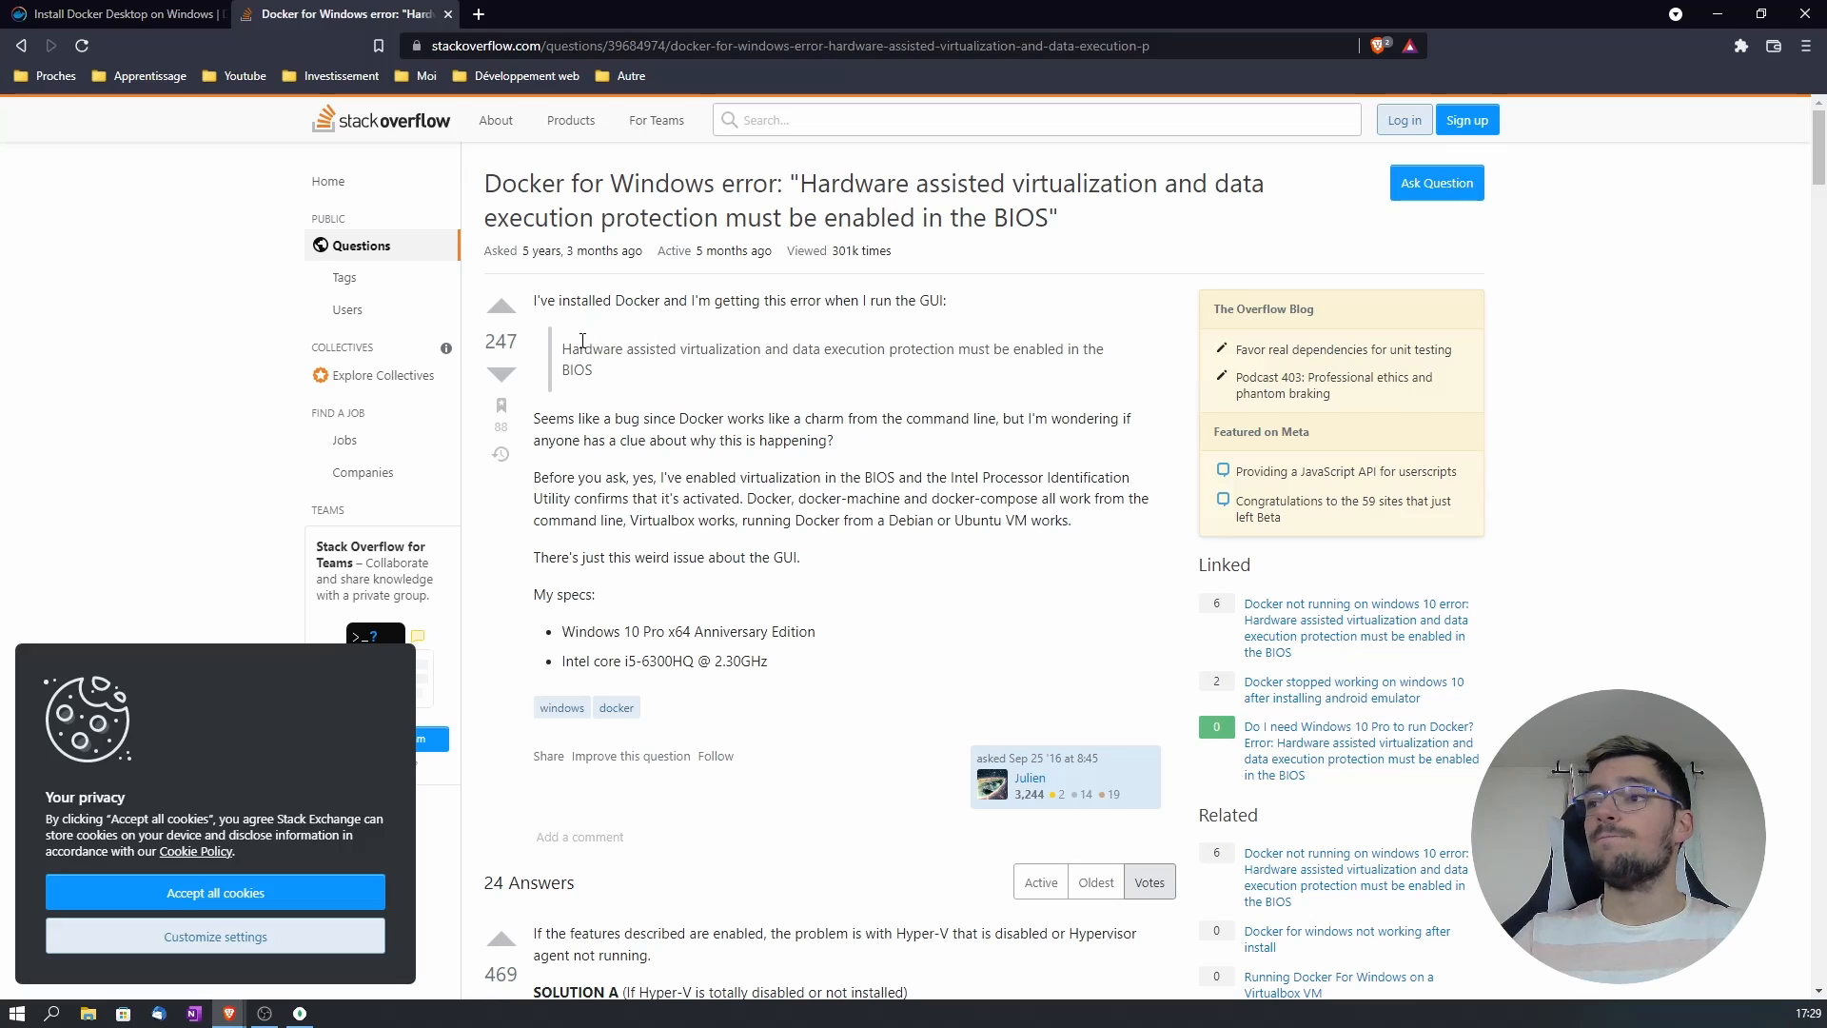
left_click_drag(567, 350, 605, 381)
left_click(714, 384)
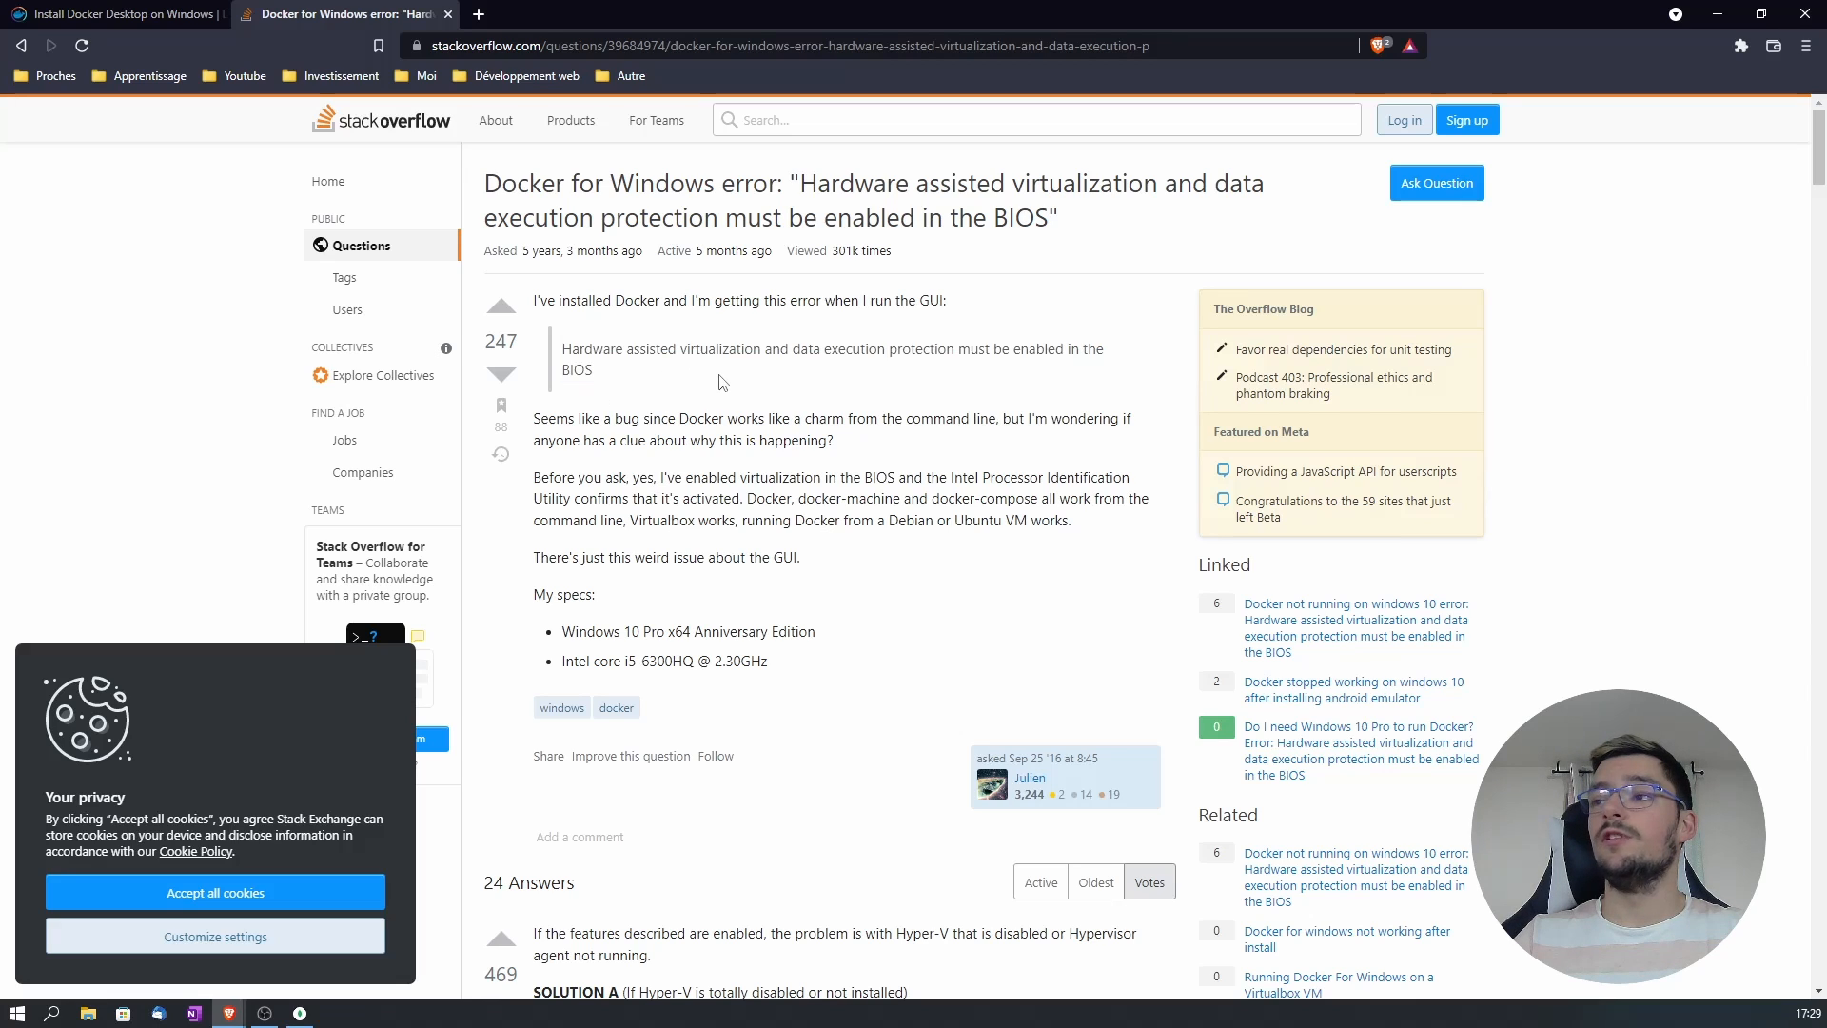
Step: Examine Solution A of the accepted answer, including its dism.exe /Online /Enable-Feature:Microsoft-Hyper-V /All command
scroll(686, 383, "down", 7)
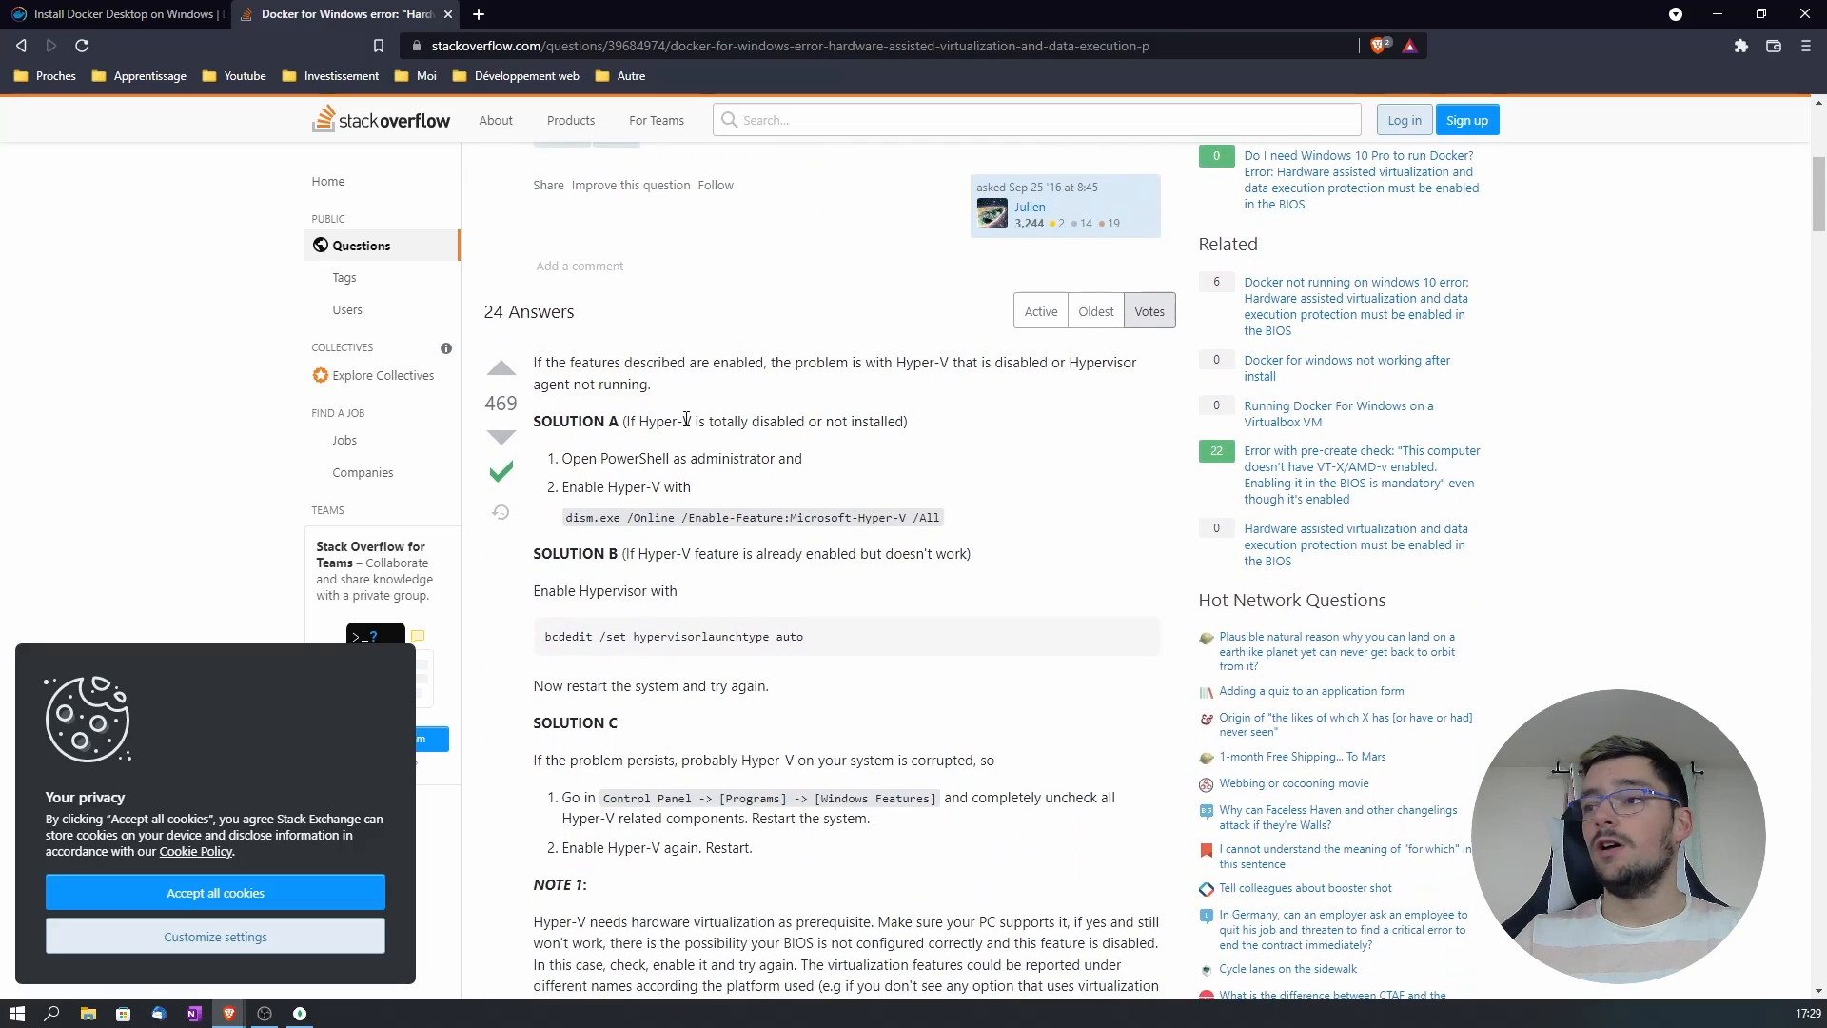
scroll(717, 455, "down", 1)
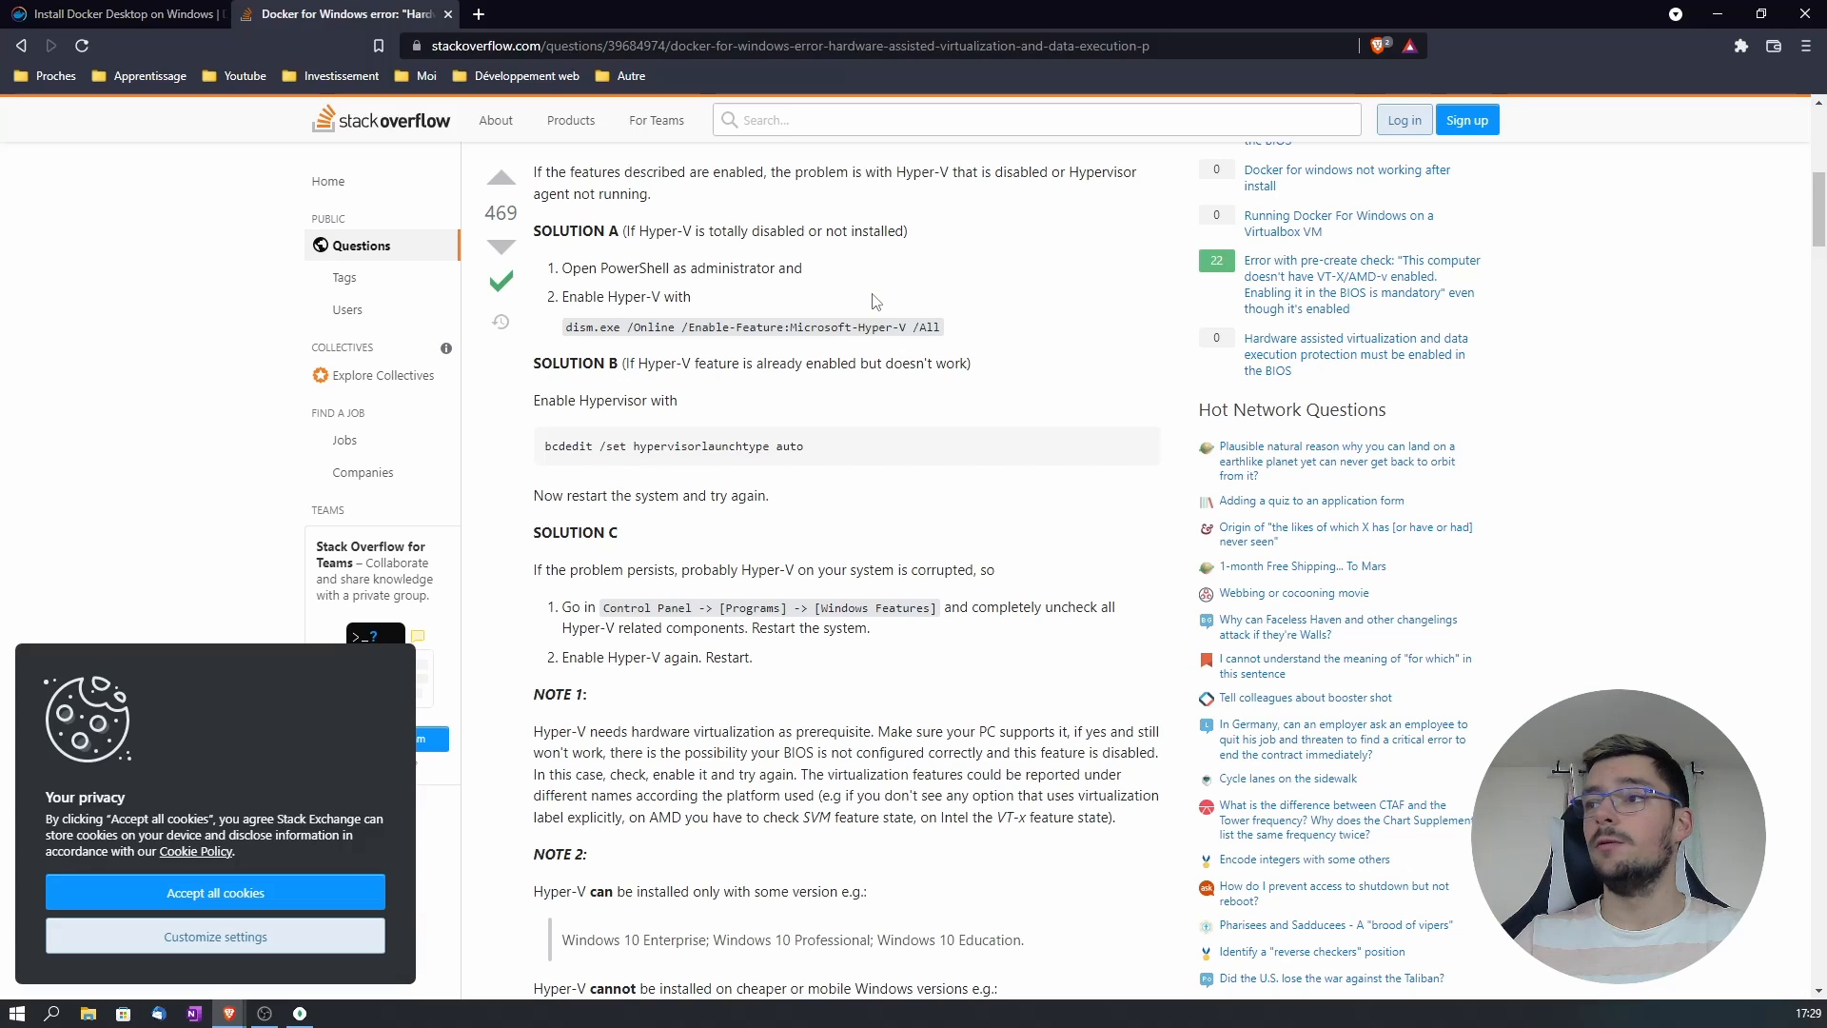
left_click_drag(563, 328, 1001, 330)
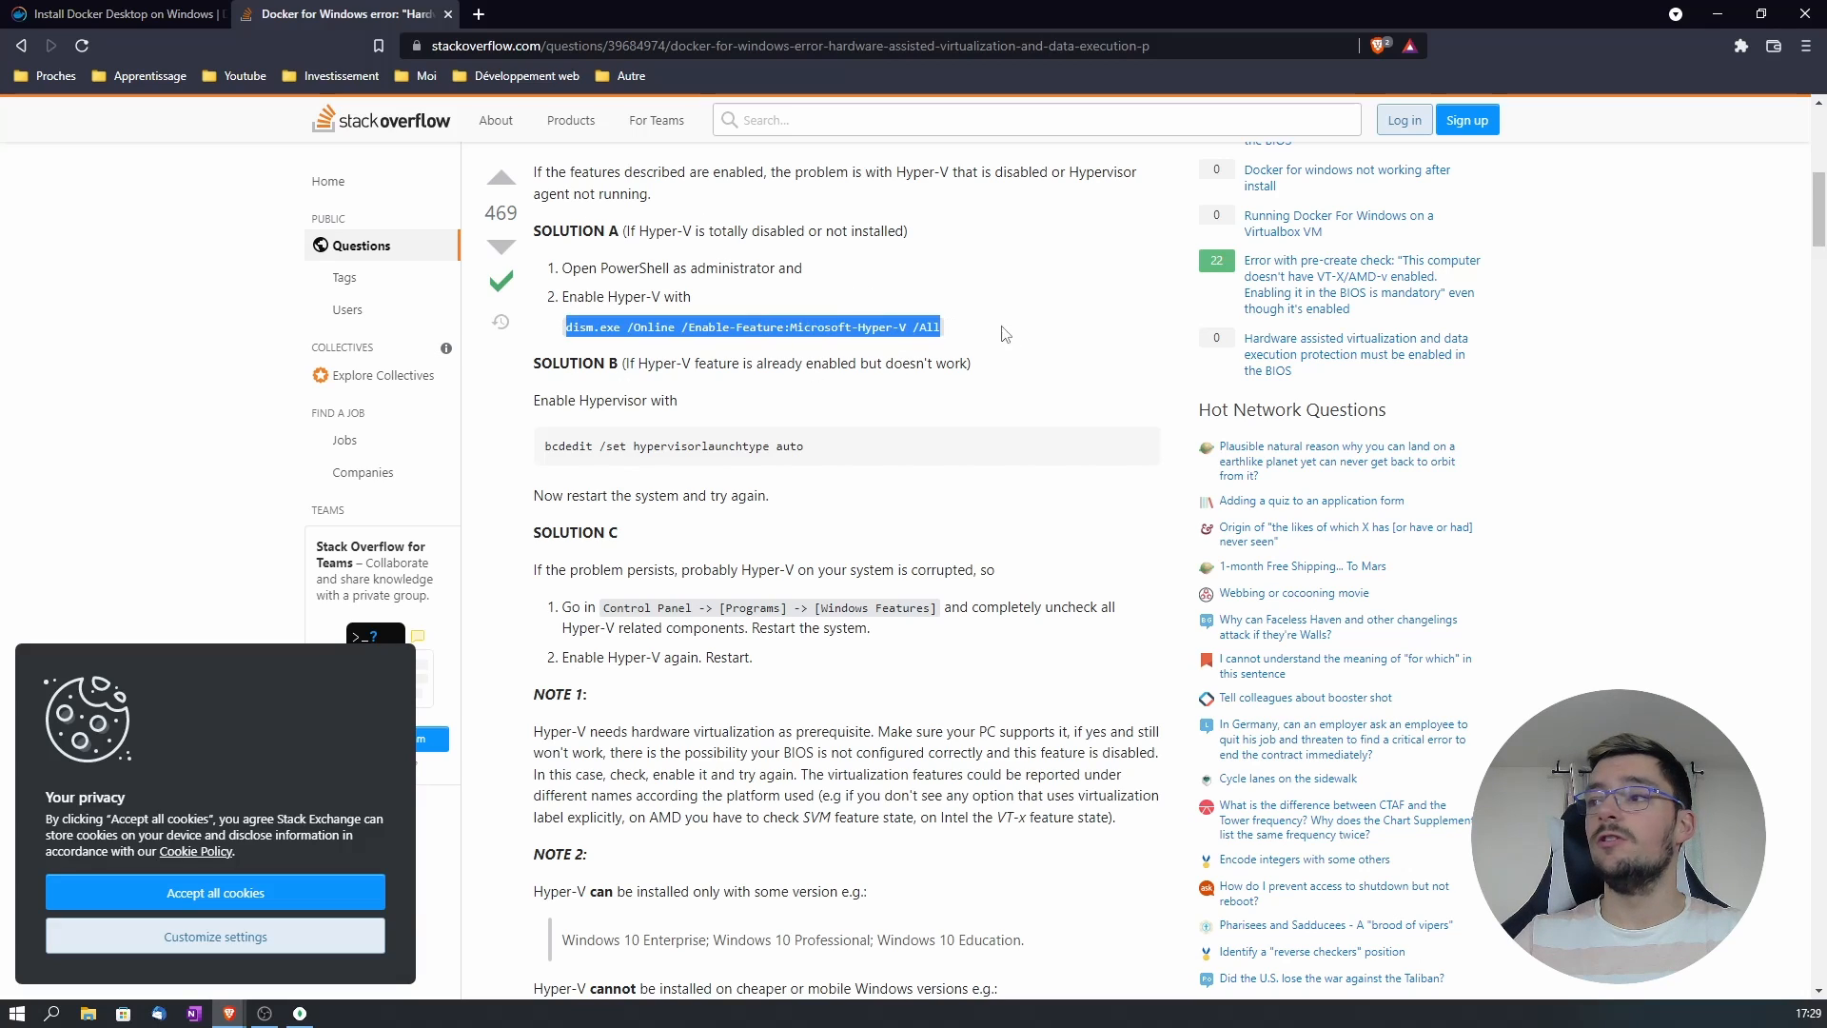
left_click(1047, 371)
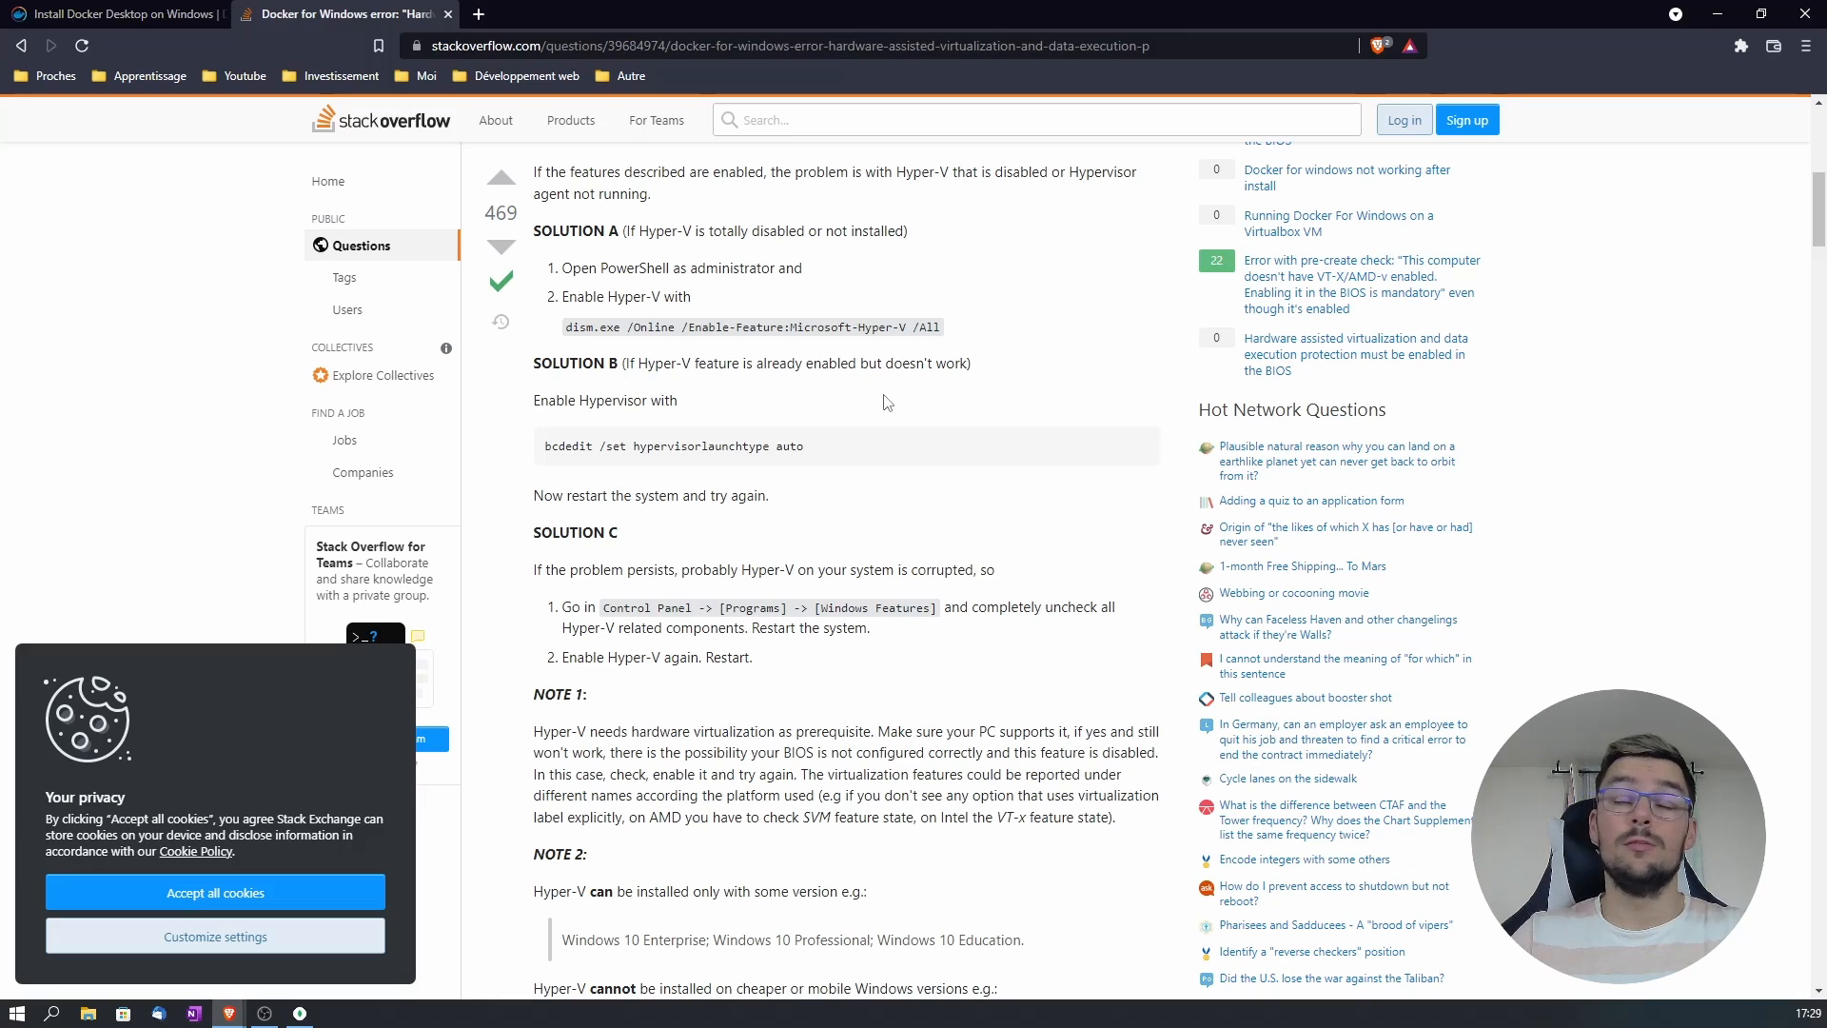
Step: Examine Solution B and the notes of the accepted answer, focusing on the bcdedit /set hypervisorlaunchtype auto command and when it applies
left_click_drag(544, 447, 824, 447)
left_click(961, 382)
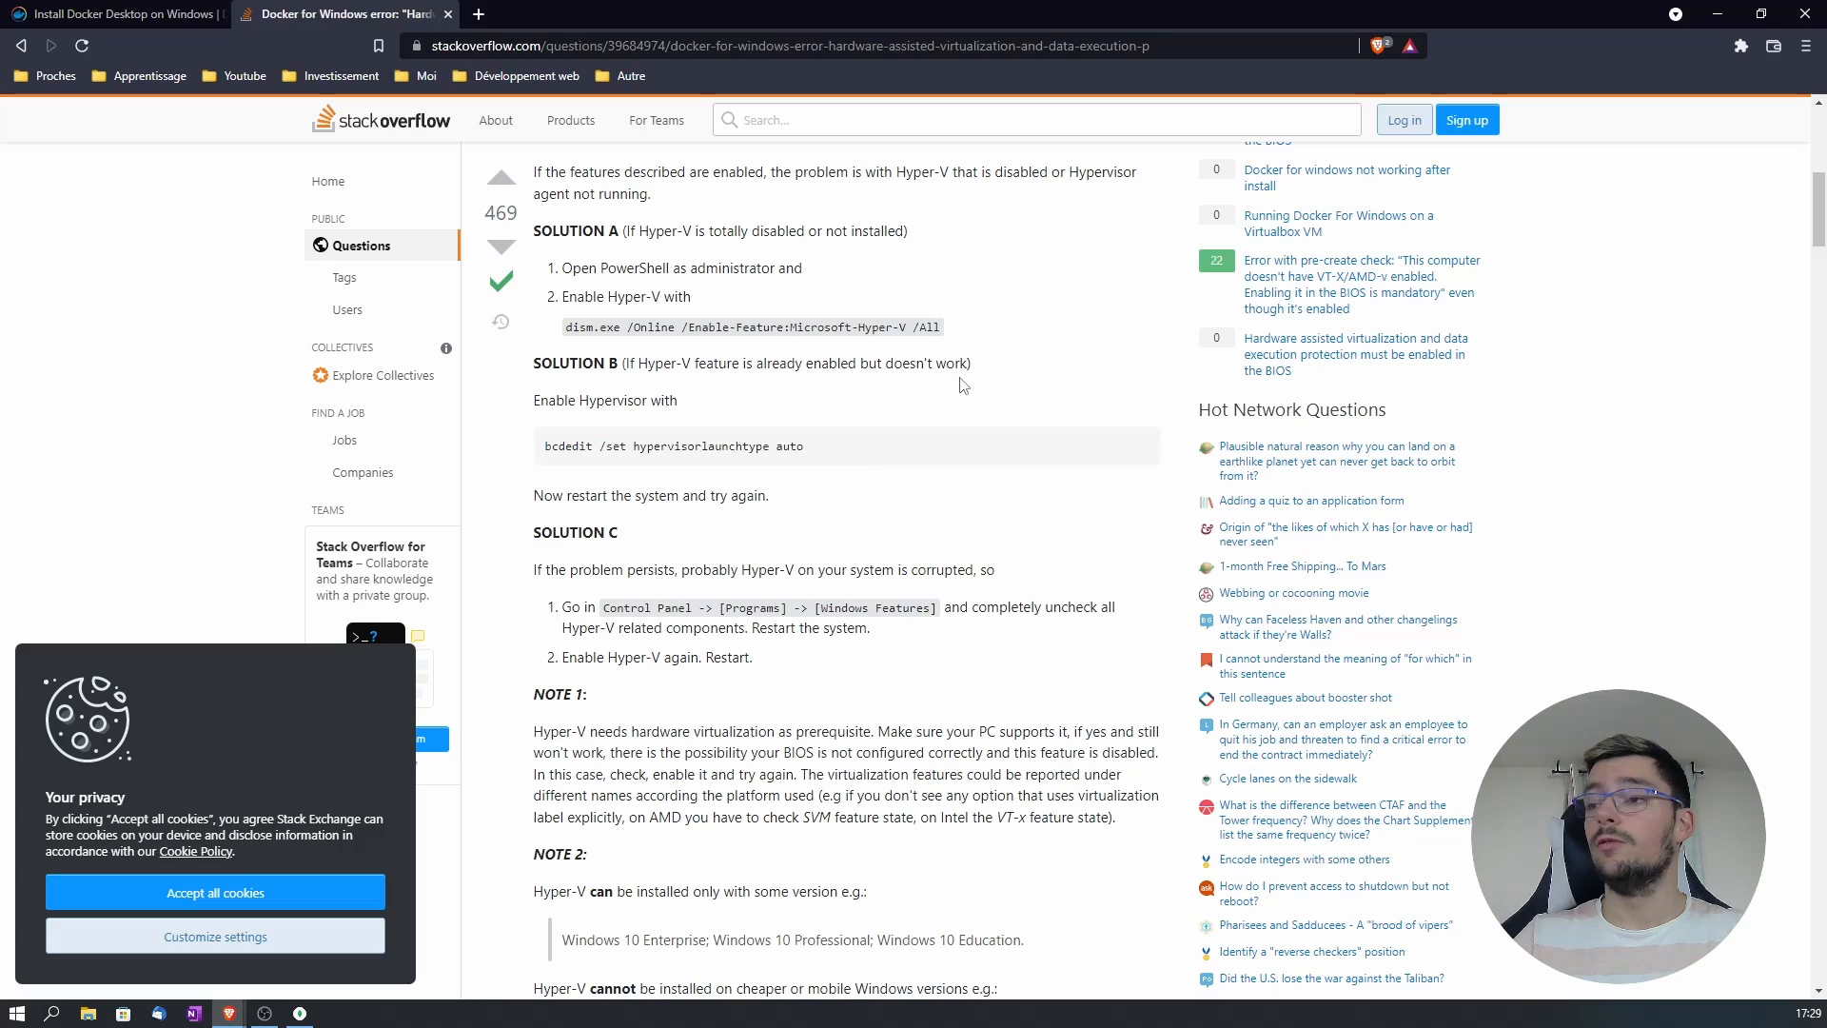
scroll(683, 644, "down", 1)
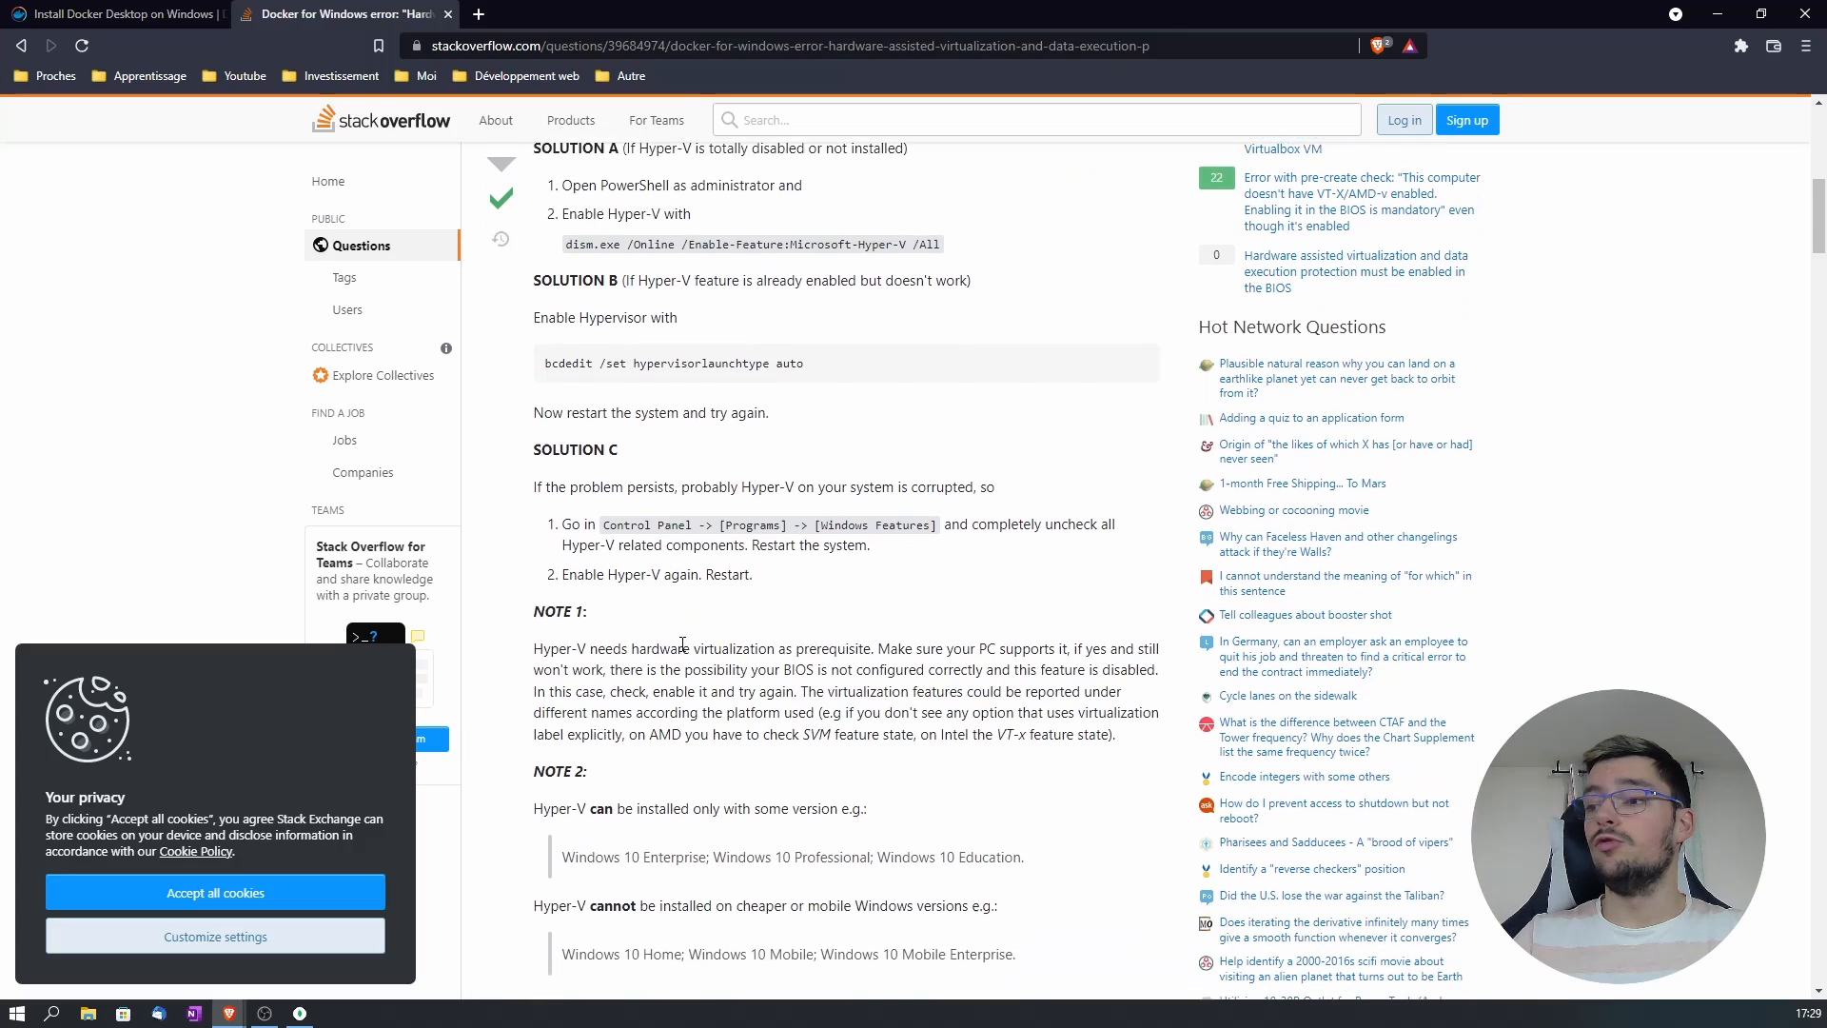
scroll(683, 644, "up", 2)
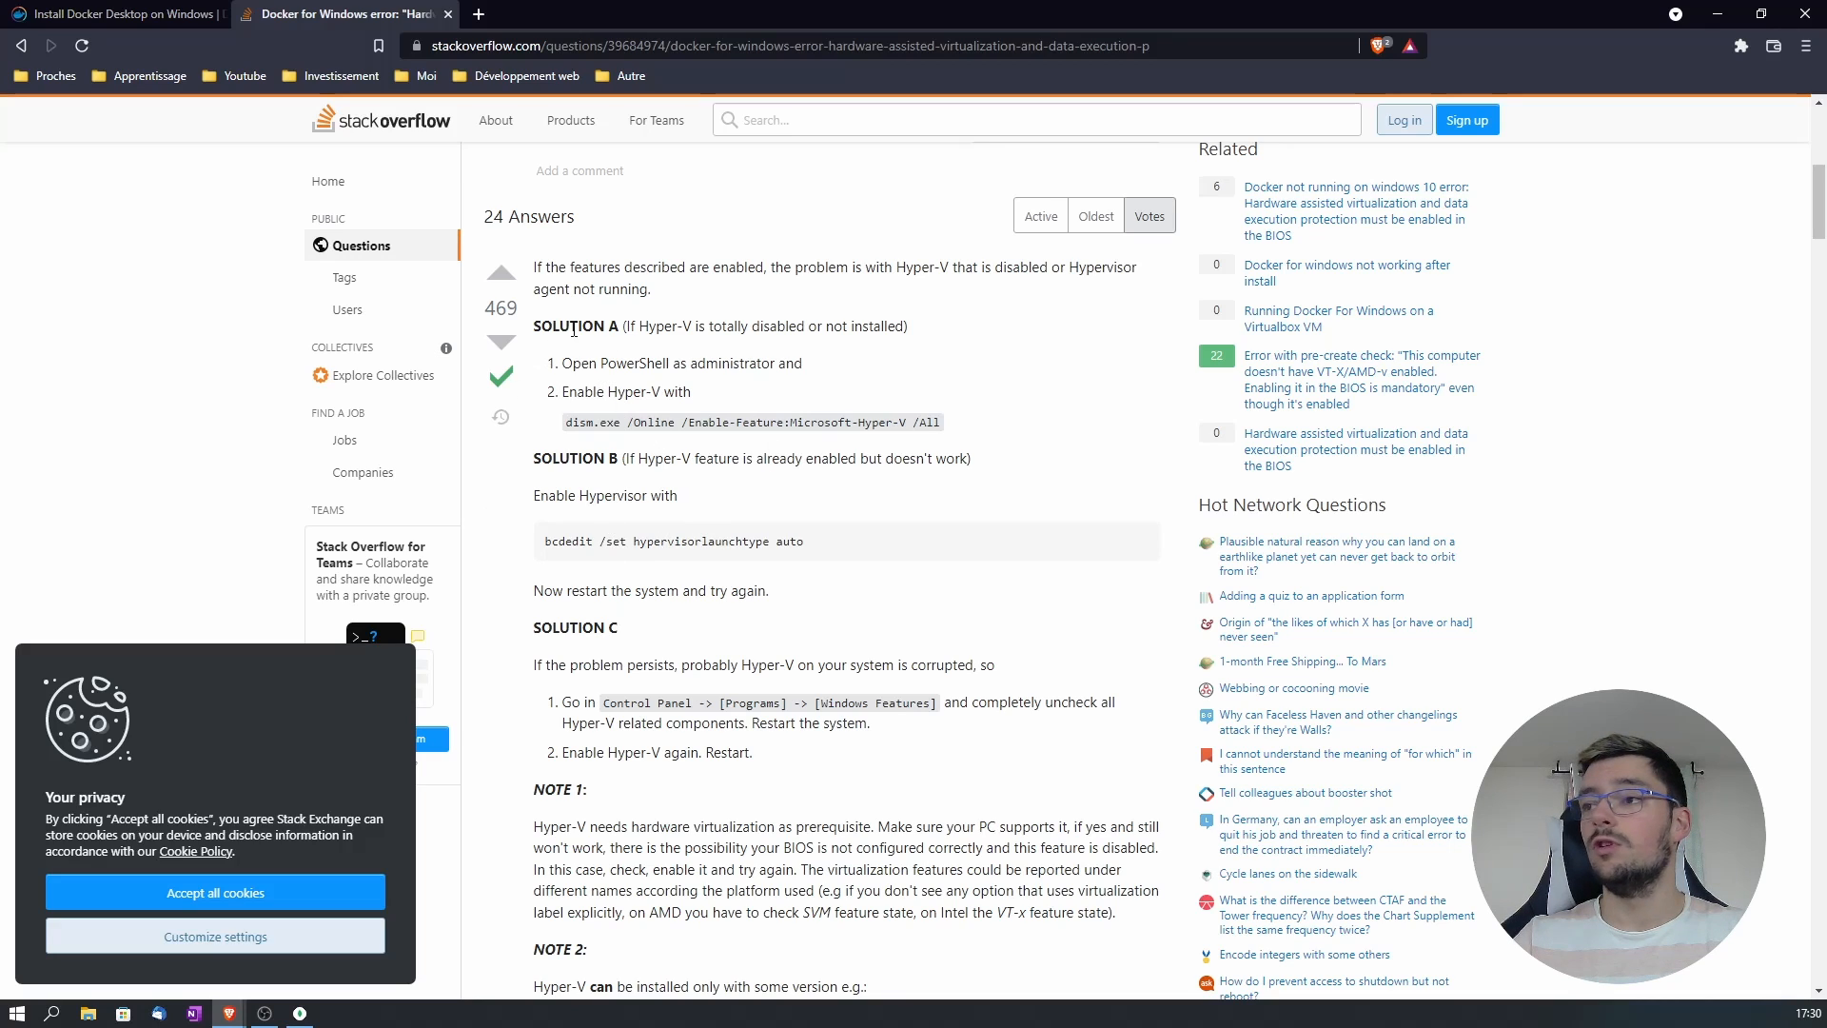
left_click_drag(546, 541, 806, 543)
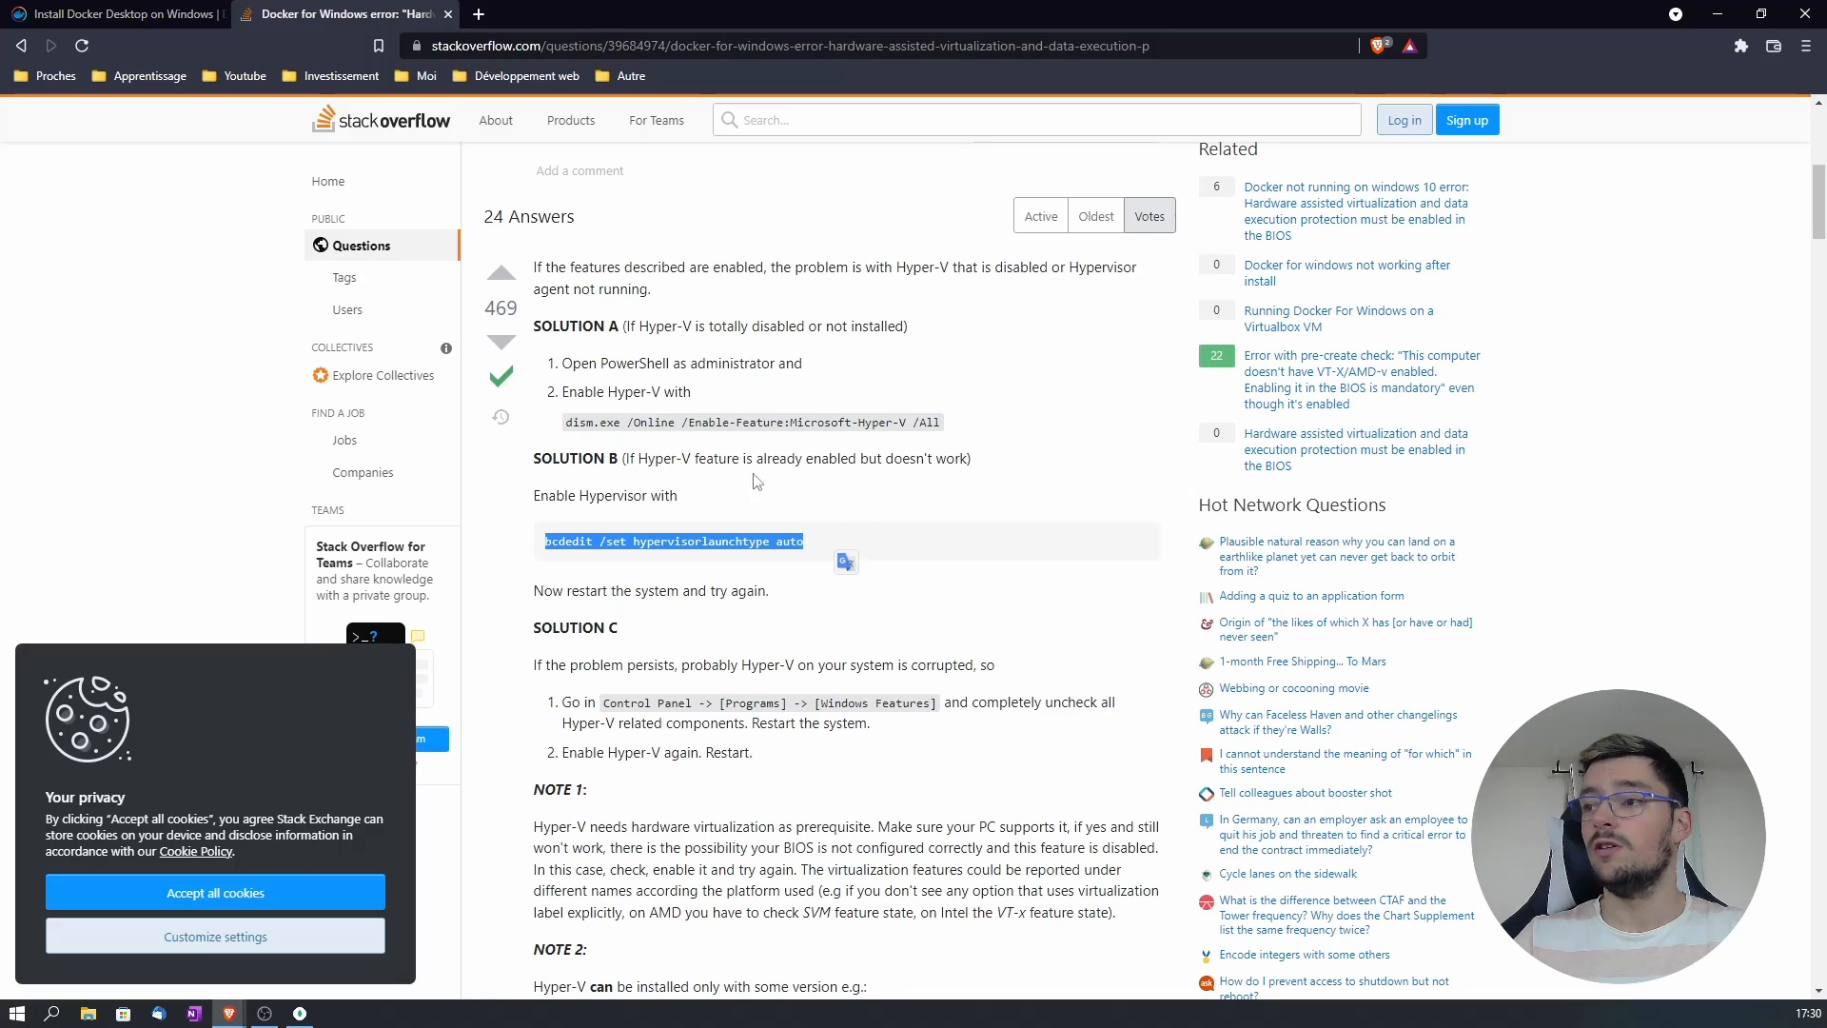
left_click_drag(638, 460, 814, 460)
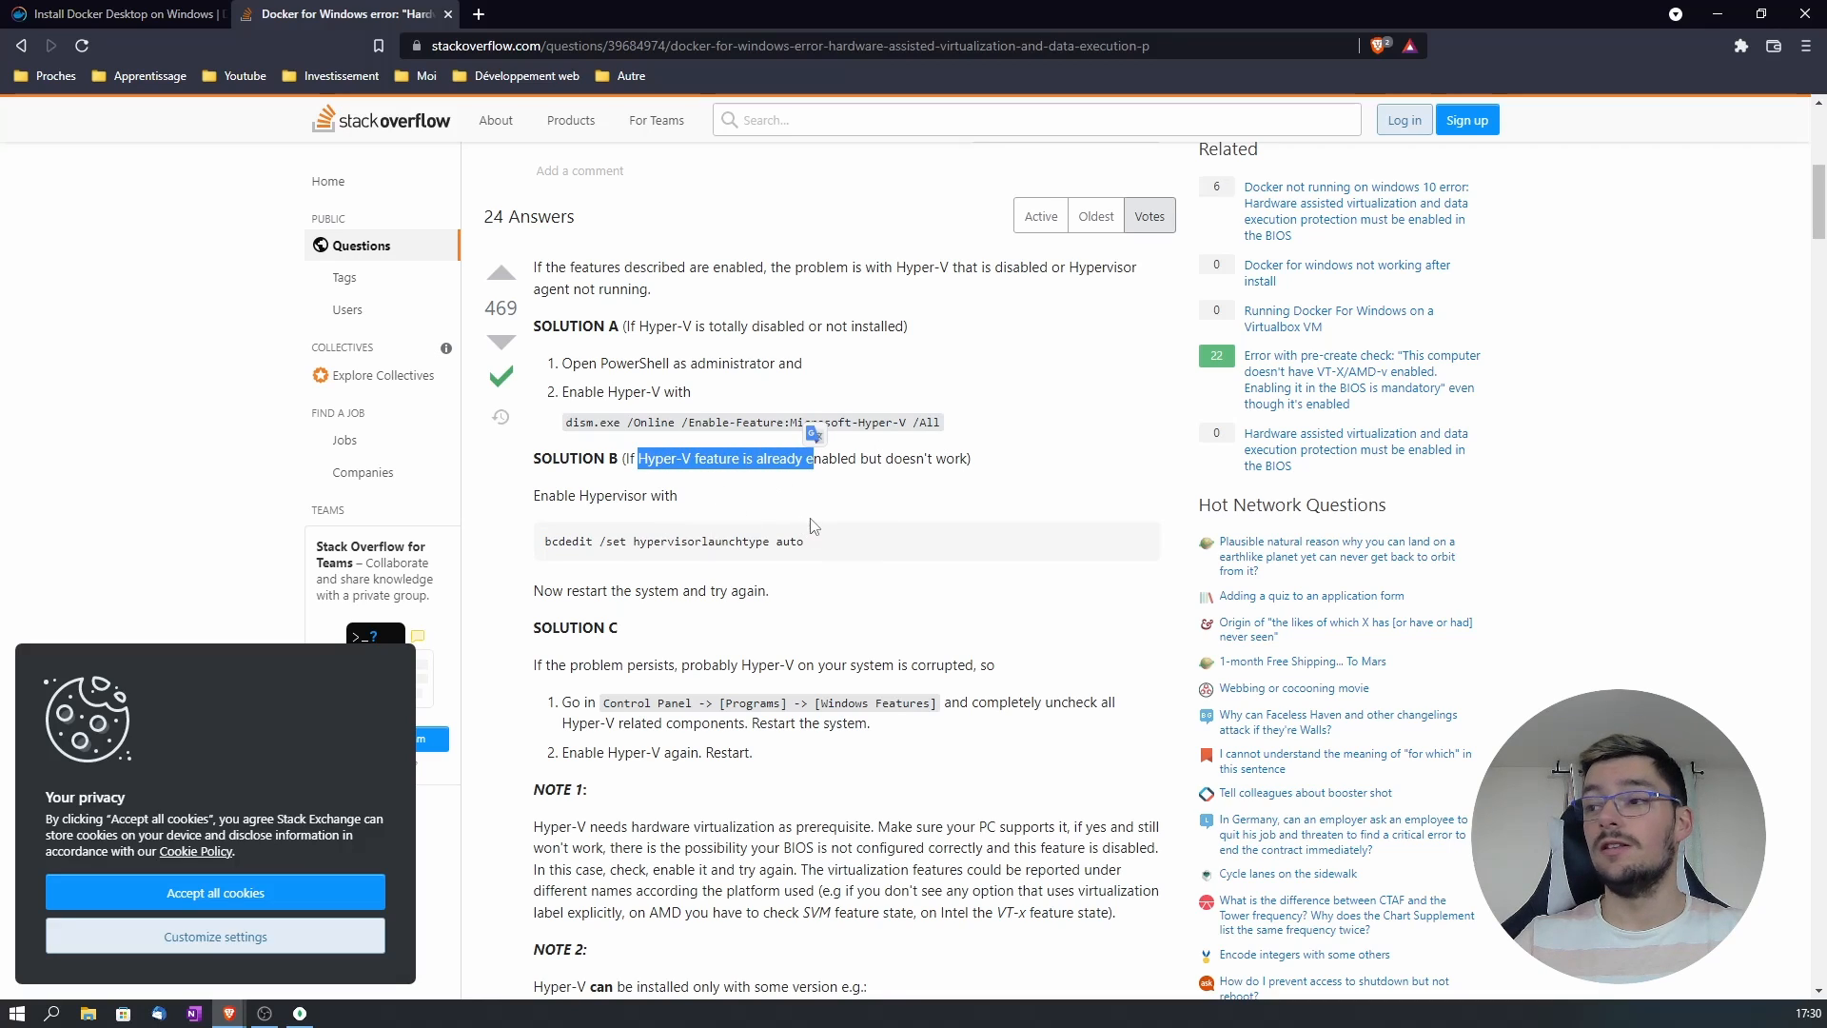
left_click(846, 507)
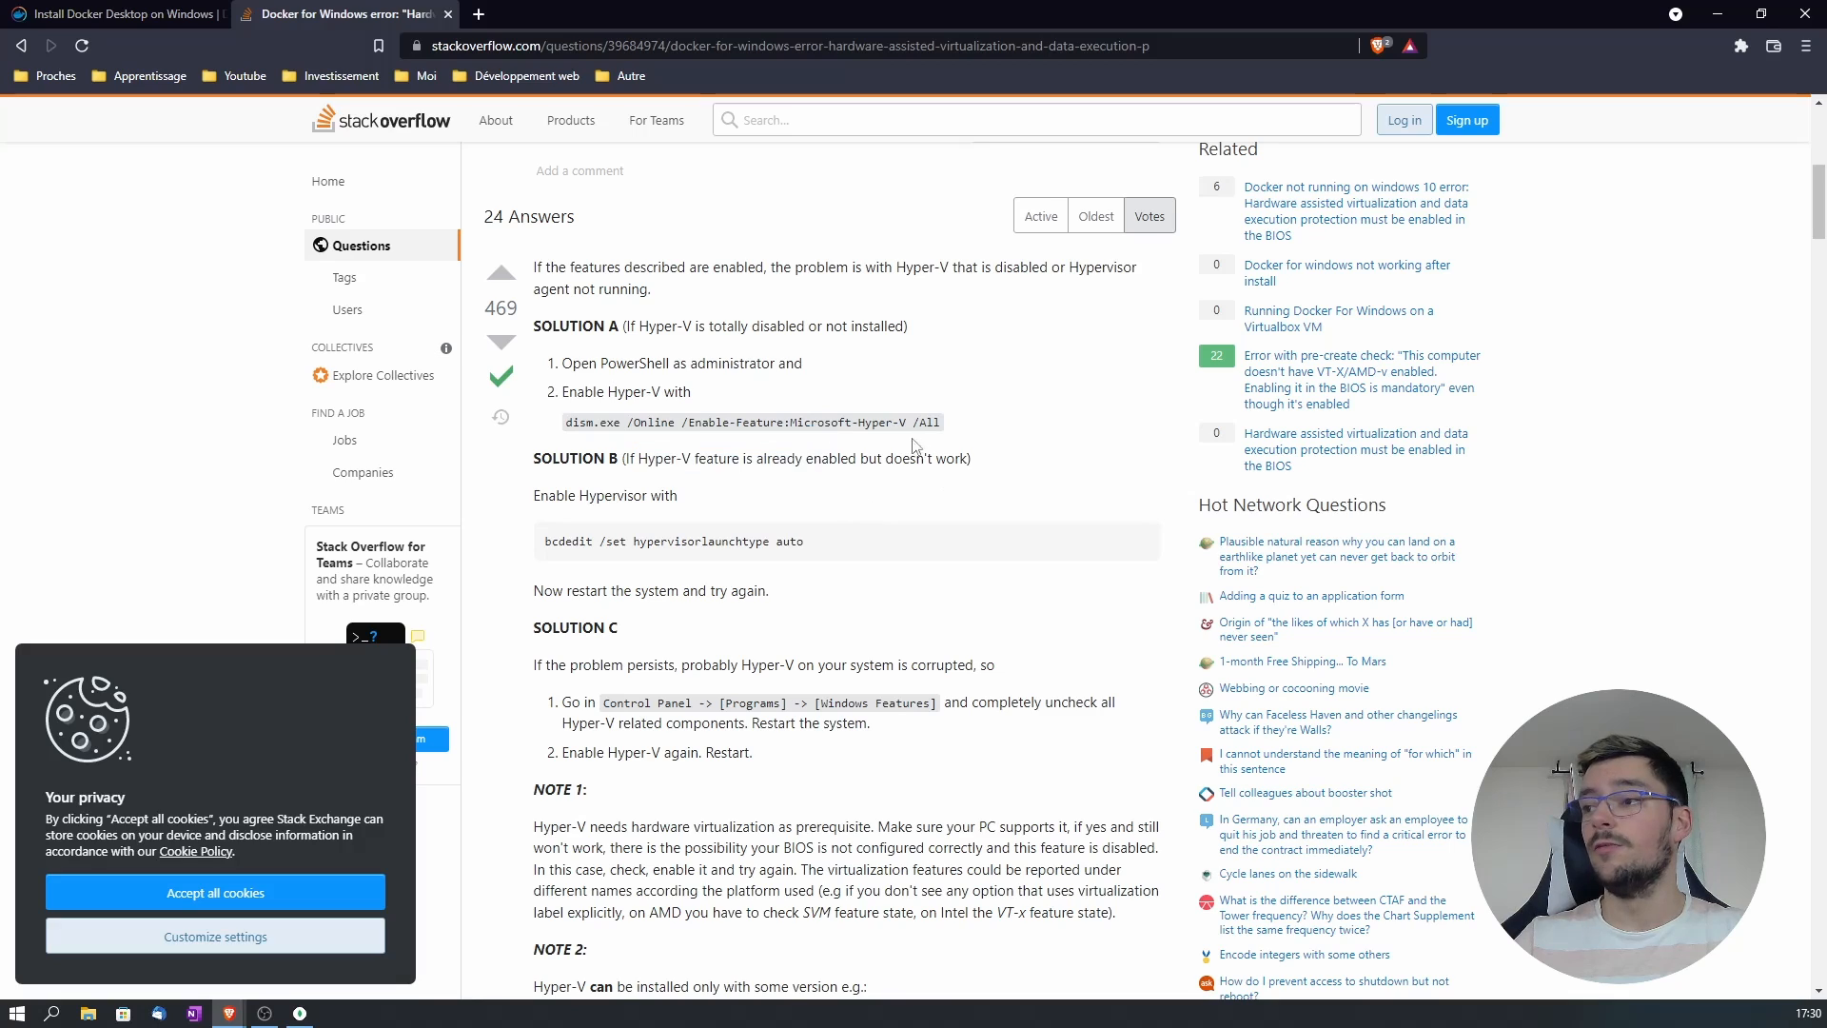
left_click_drag(868, 461, 970, 461)
left_click(1082, 451)
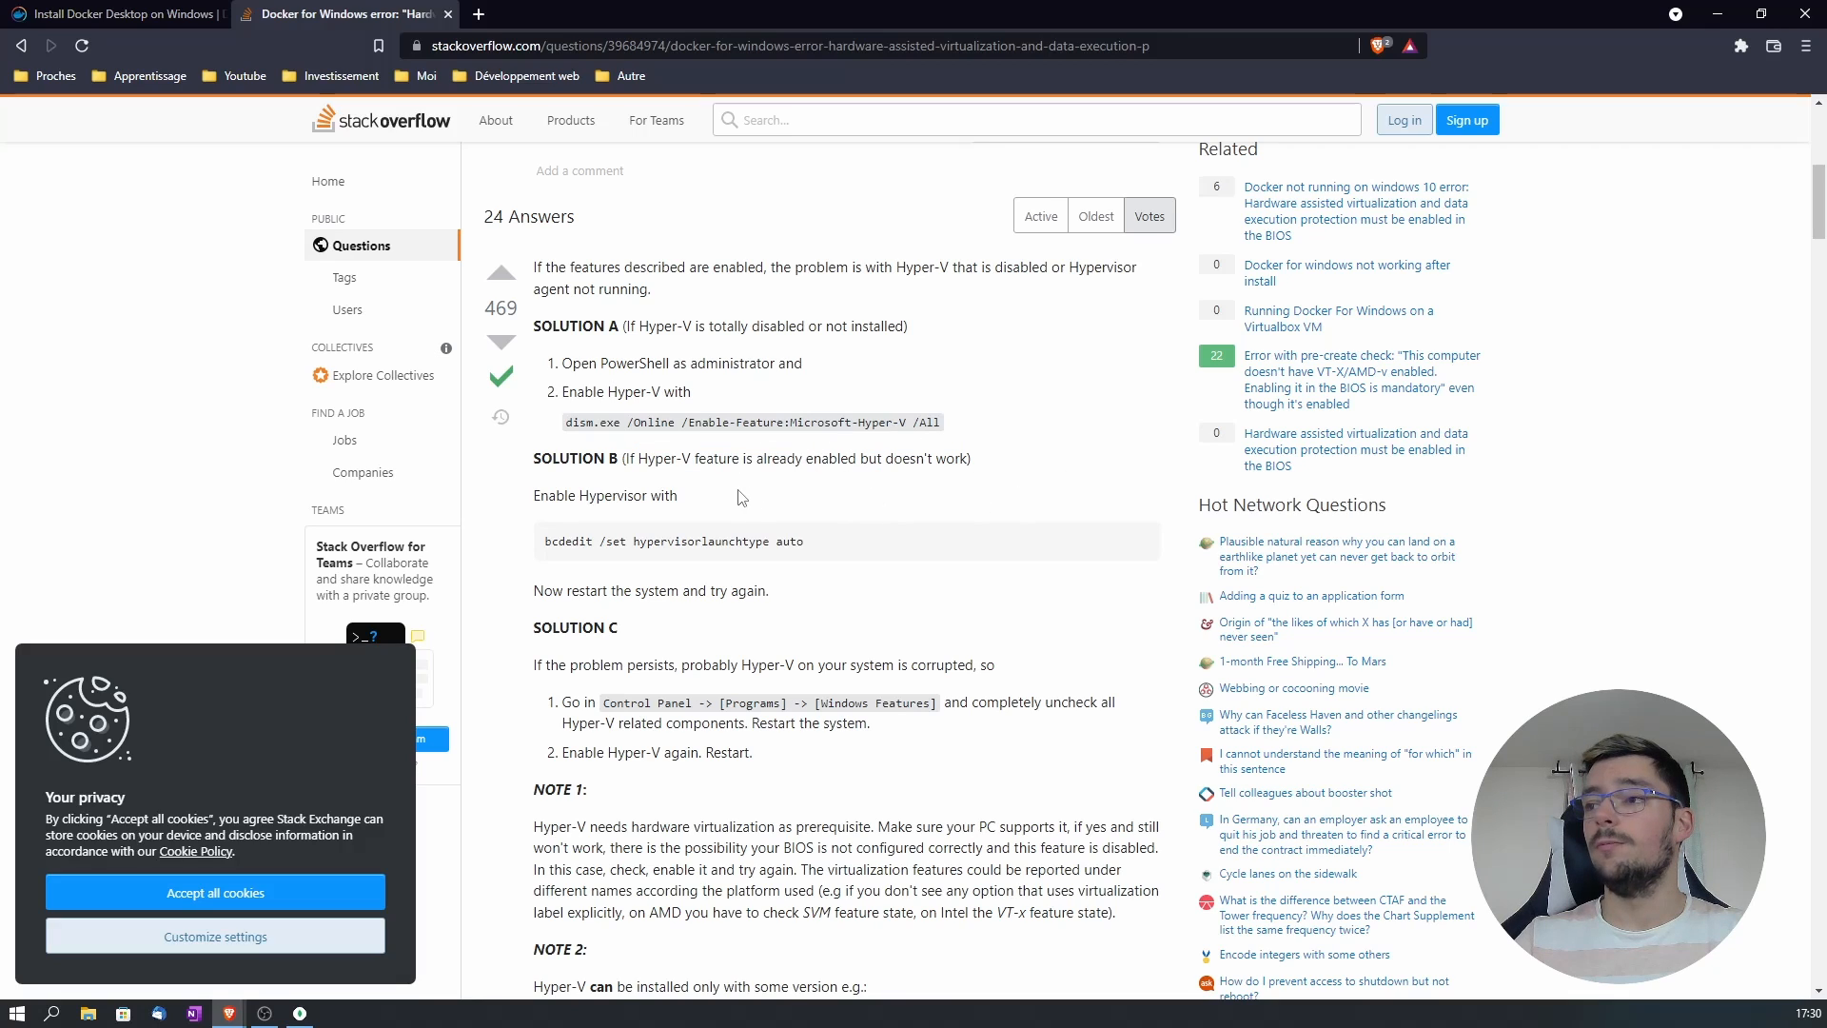
left_click_drag(546, 542, 874, 553)
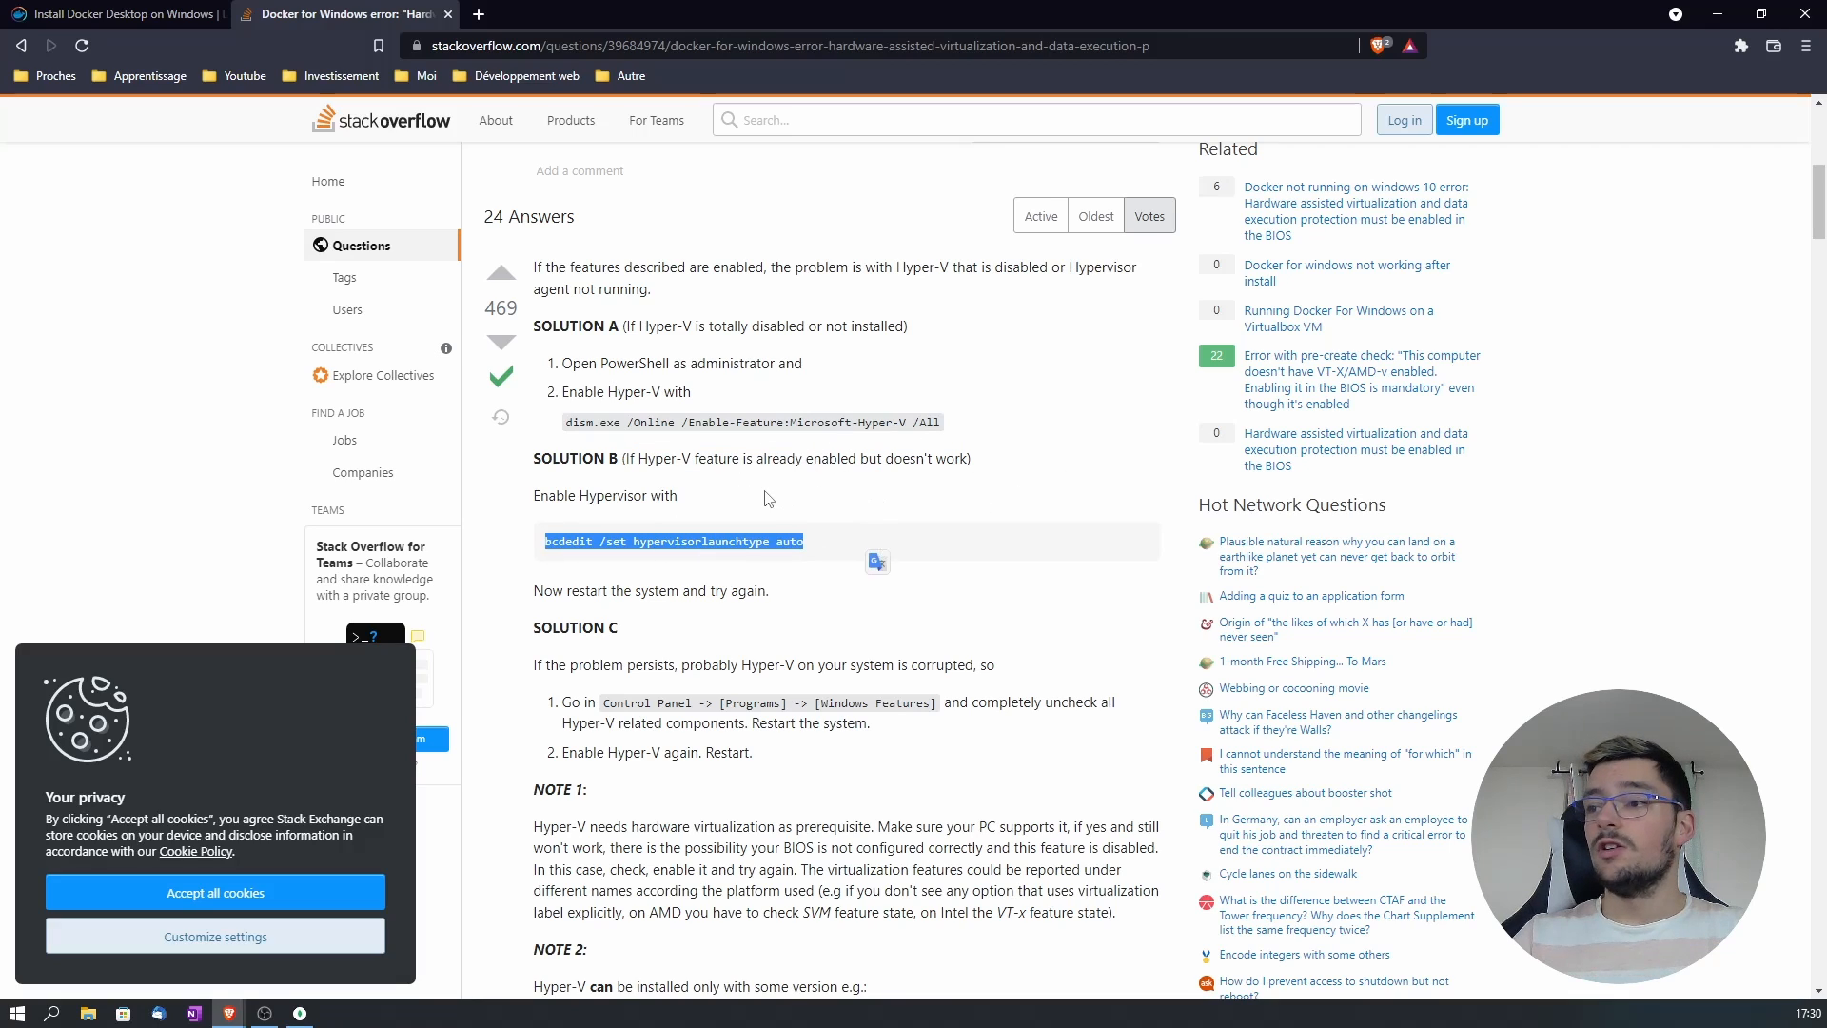
left_click(721, 486)
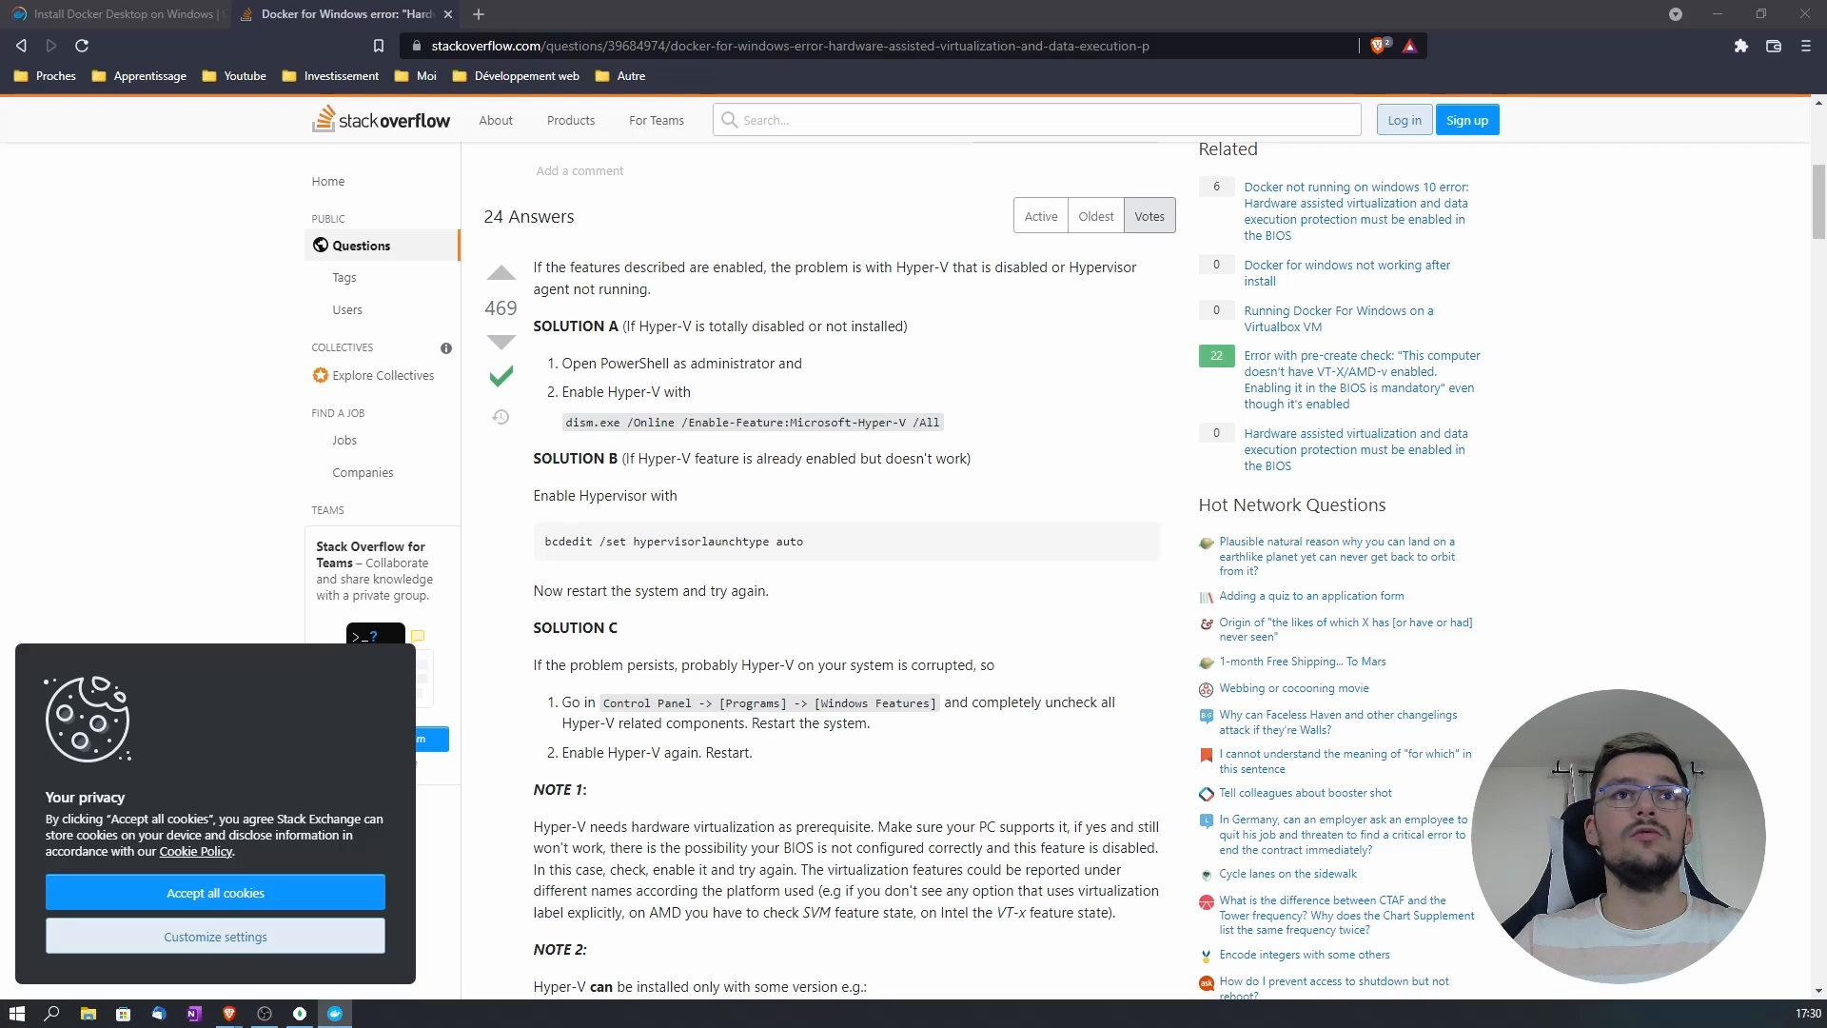
Step: Bring the Docker Desktop window over the browser and examine the suggested docker run -d -p 80:80 docker/getting-started command and its parts
left_click_drag(0, 410, 729, 129)
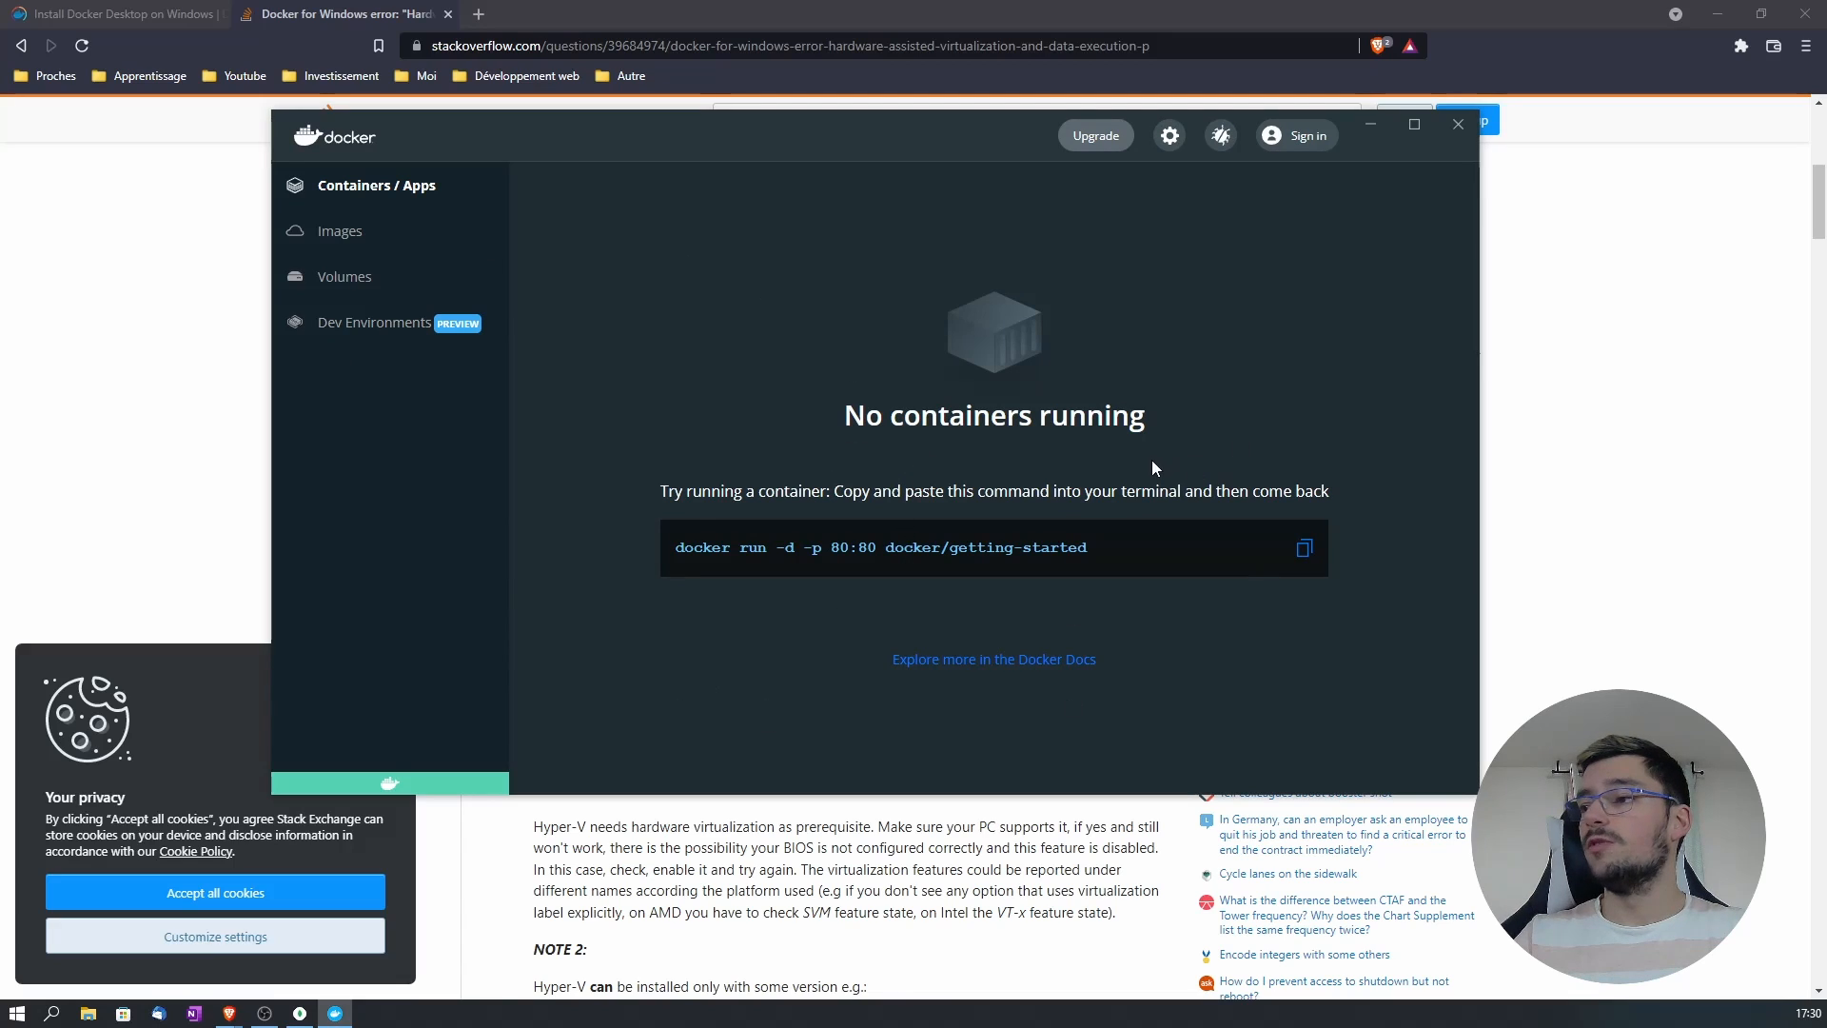
left_click_drag(675, 552, 1090, 550)
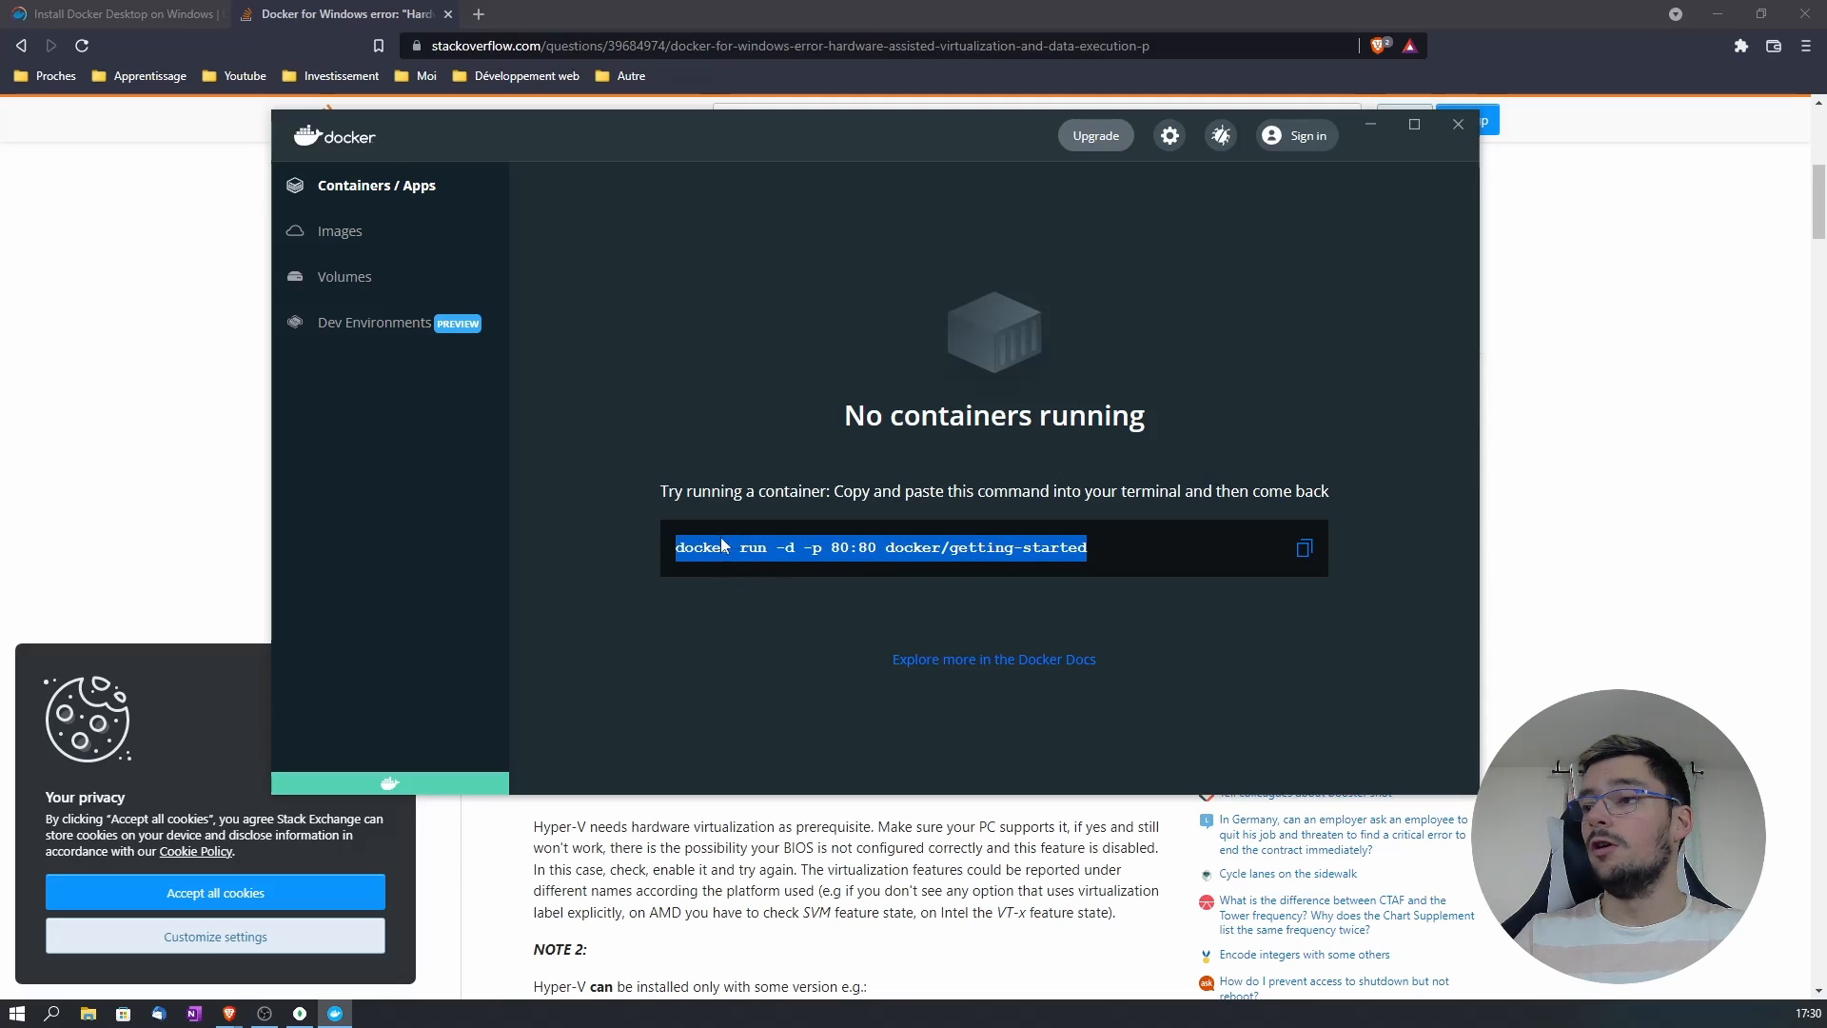
left_click_drag(832, 548, 874, 561)
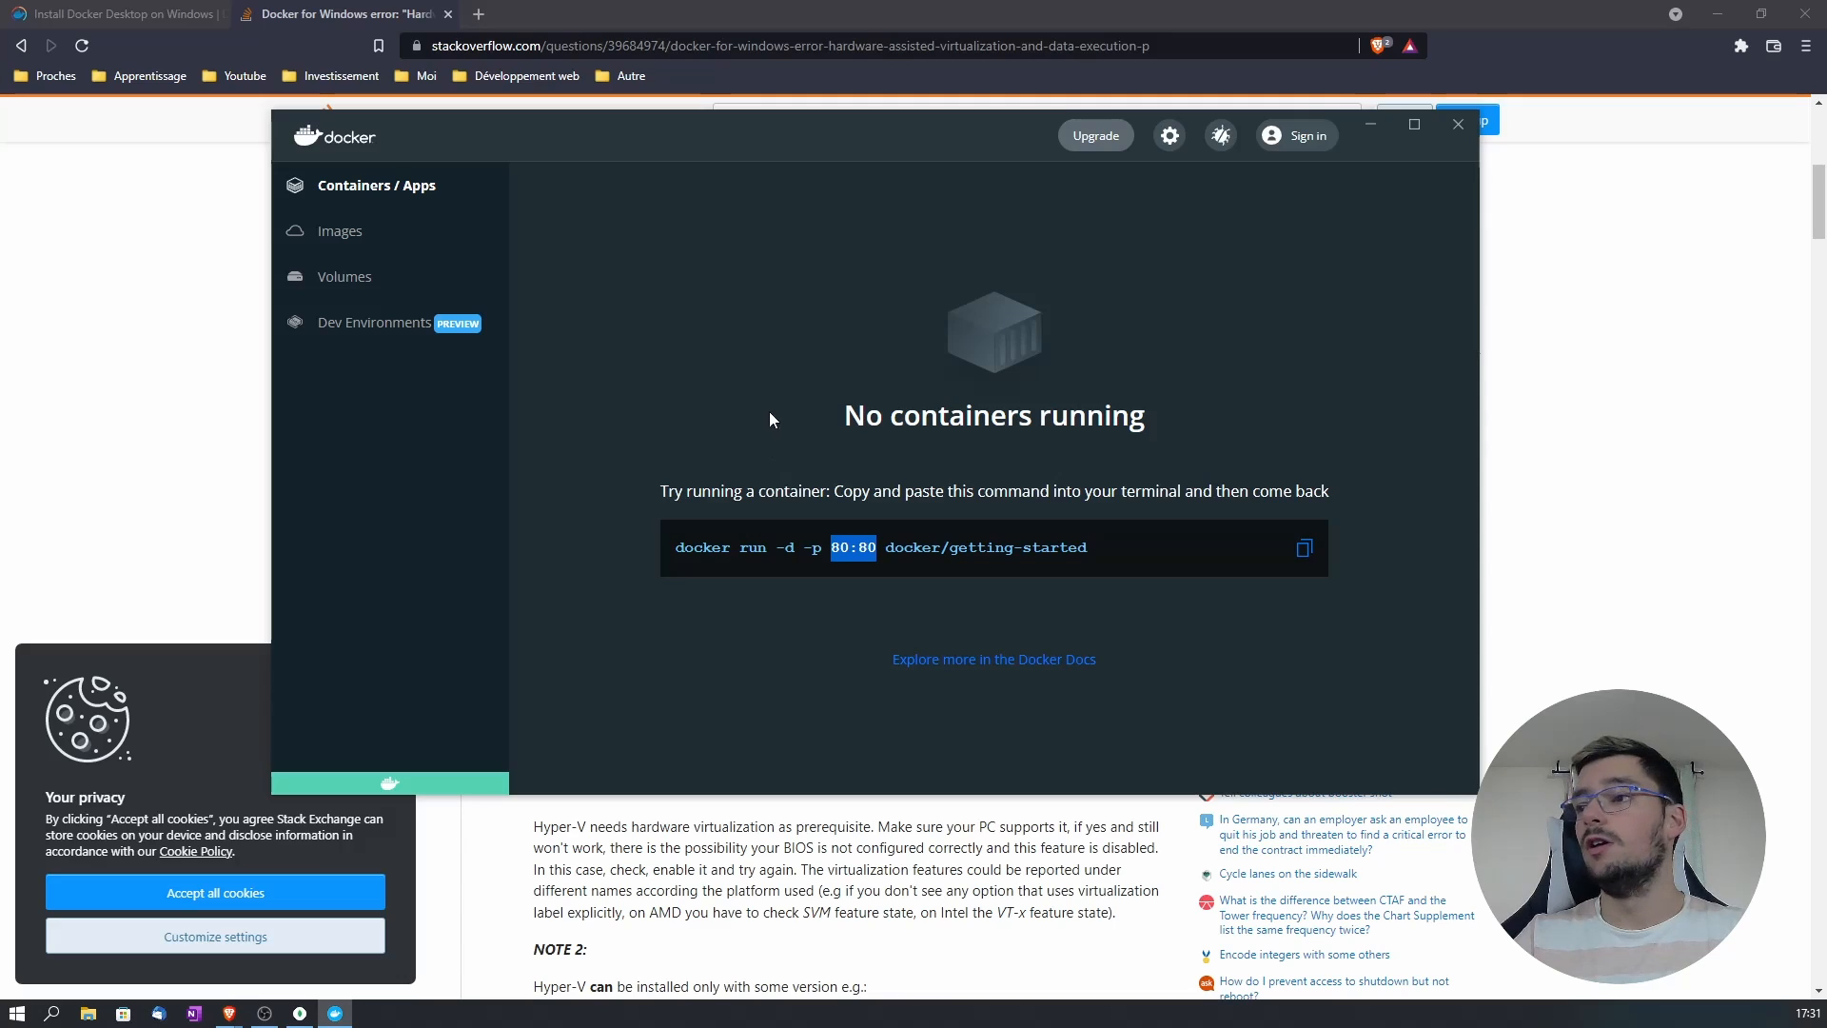
left_click_drag(1106, 559, 888, 550)
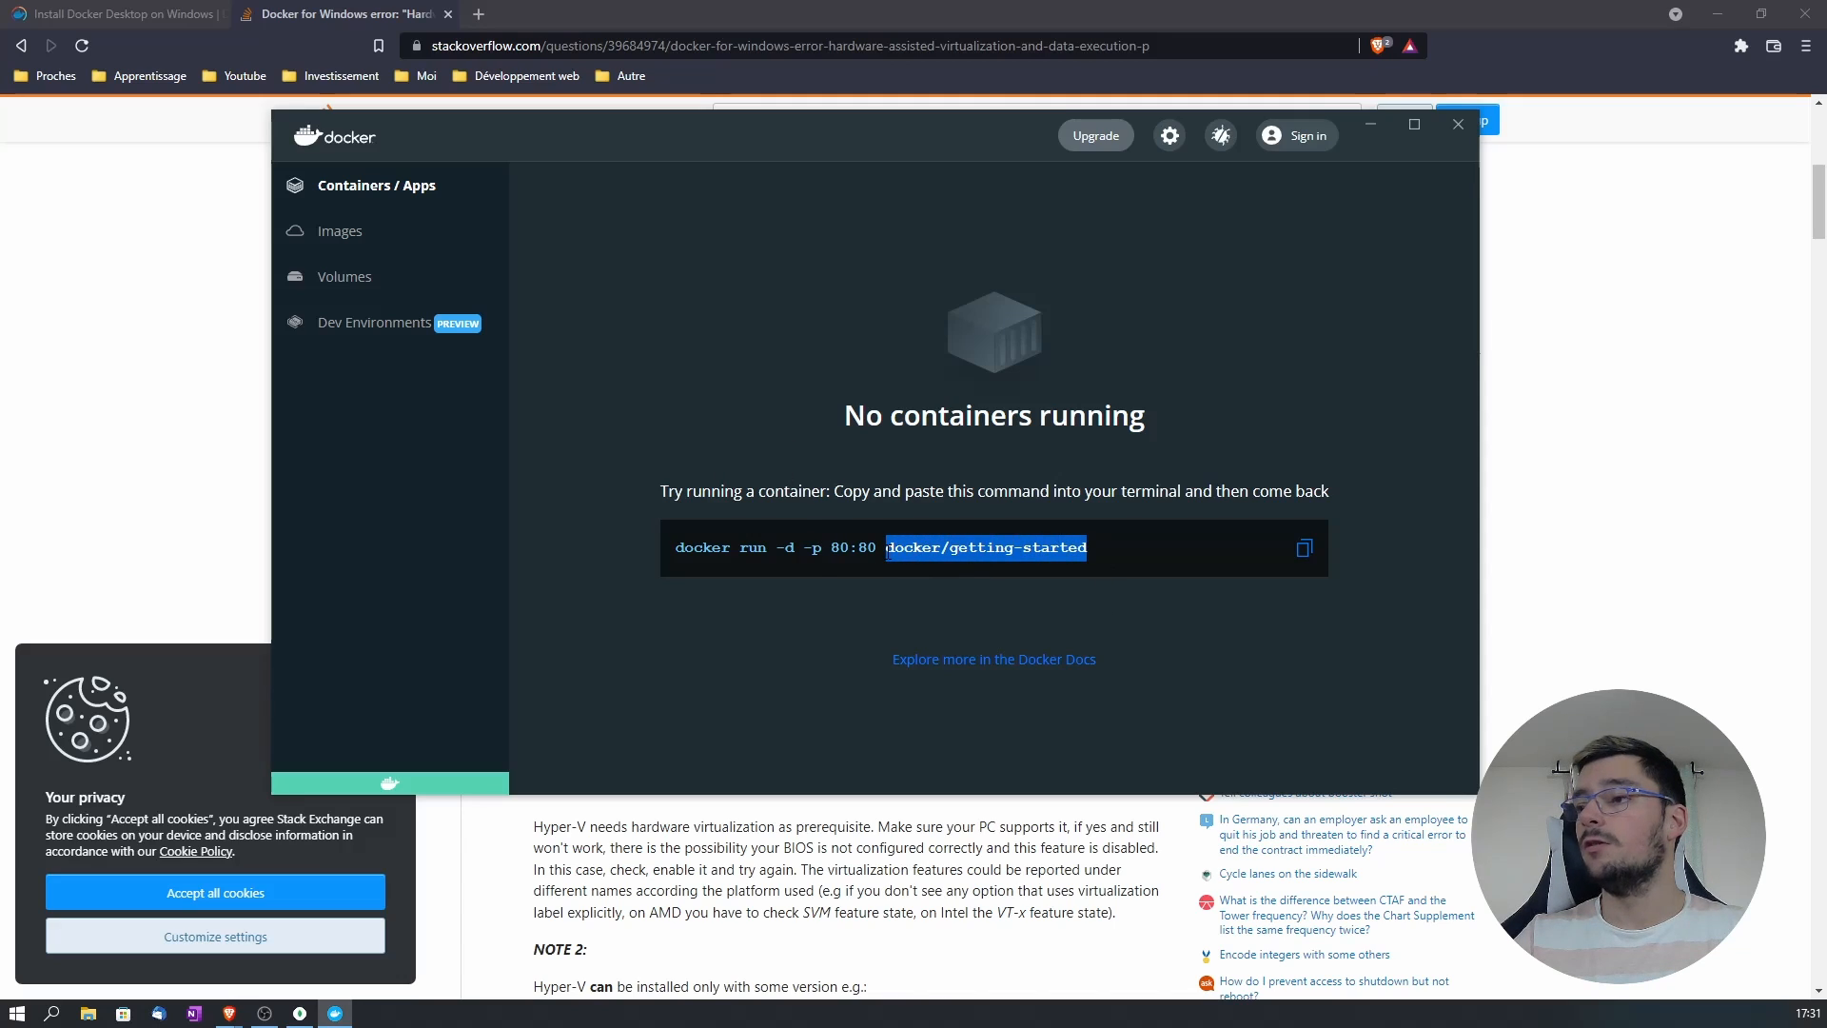
left_click(752, 409)
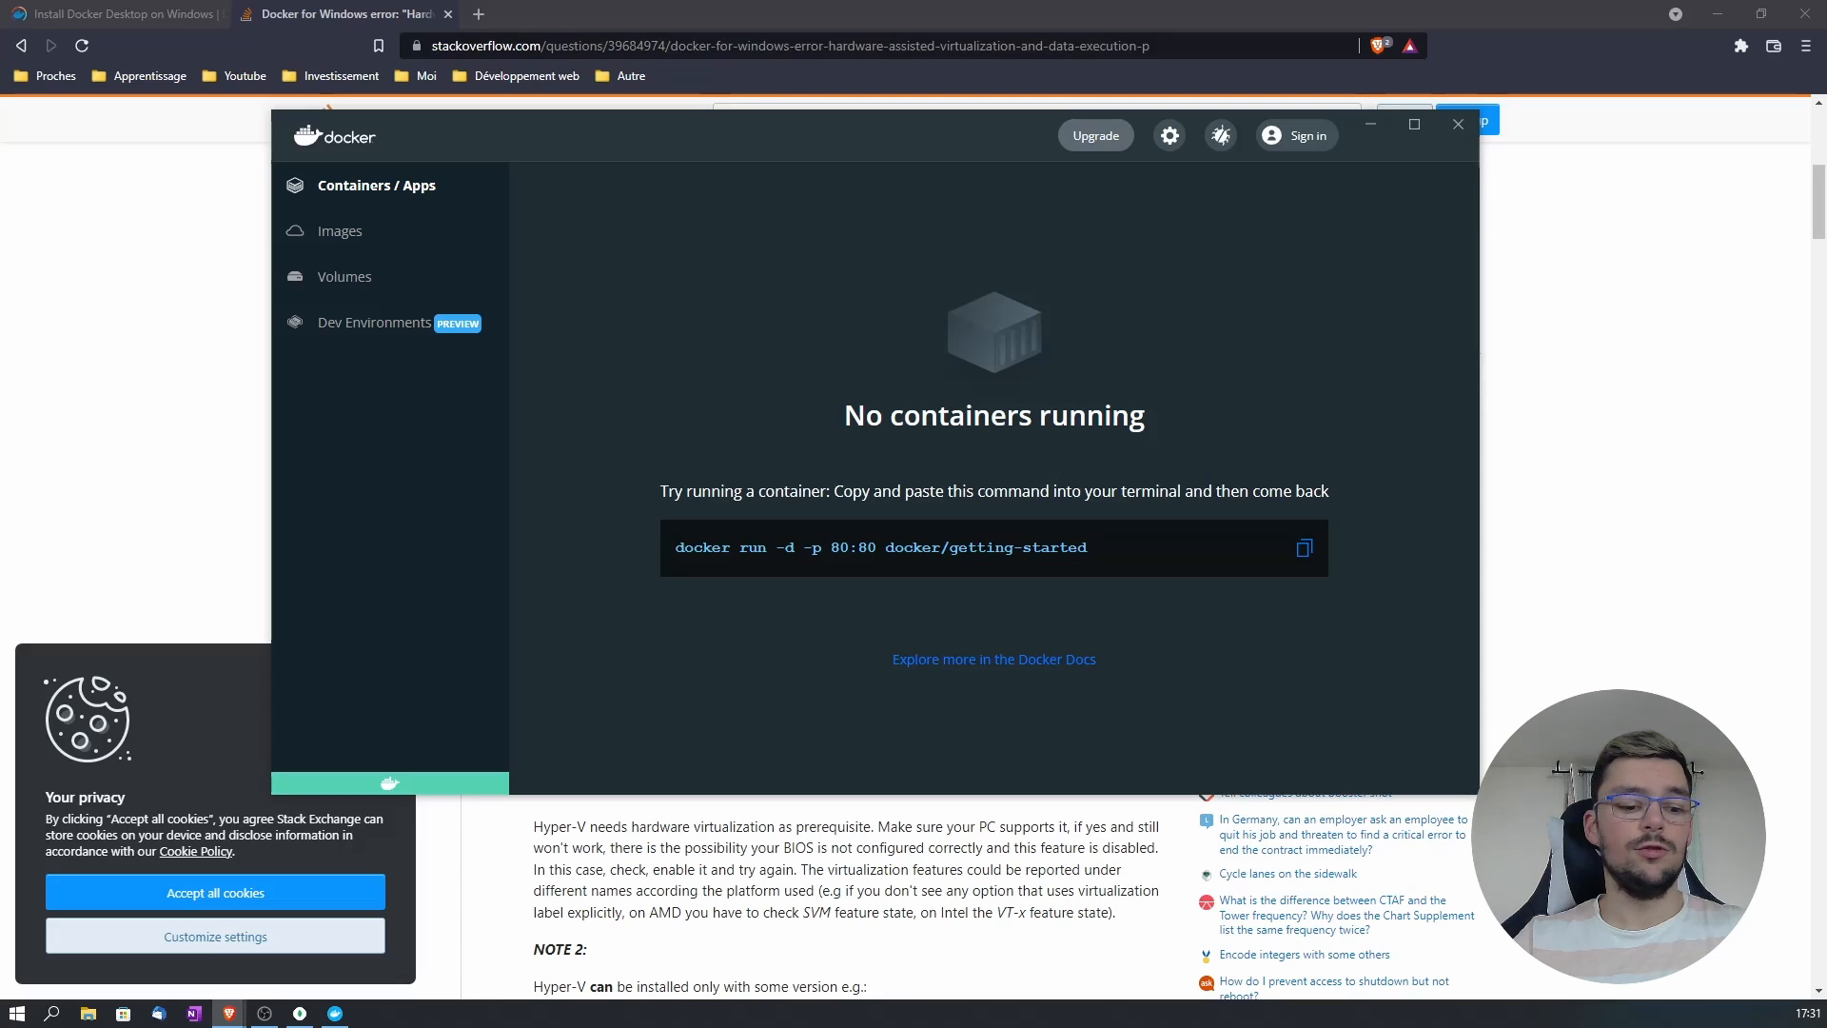
left_click(790, 590)
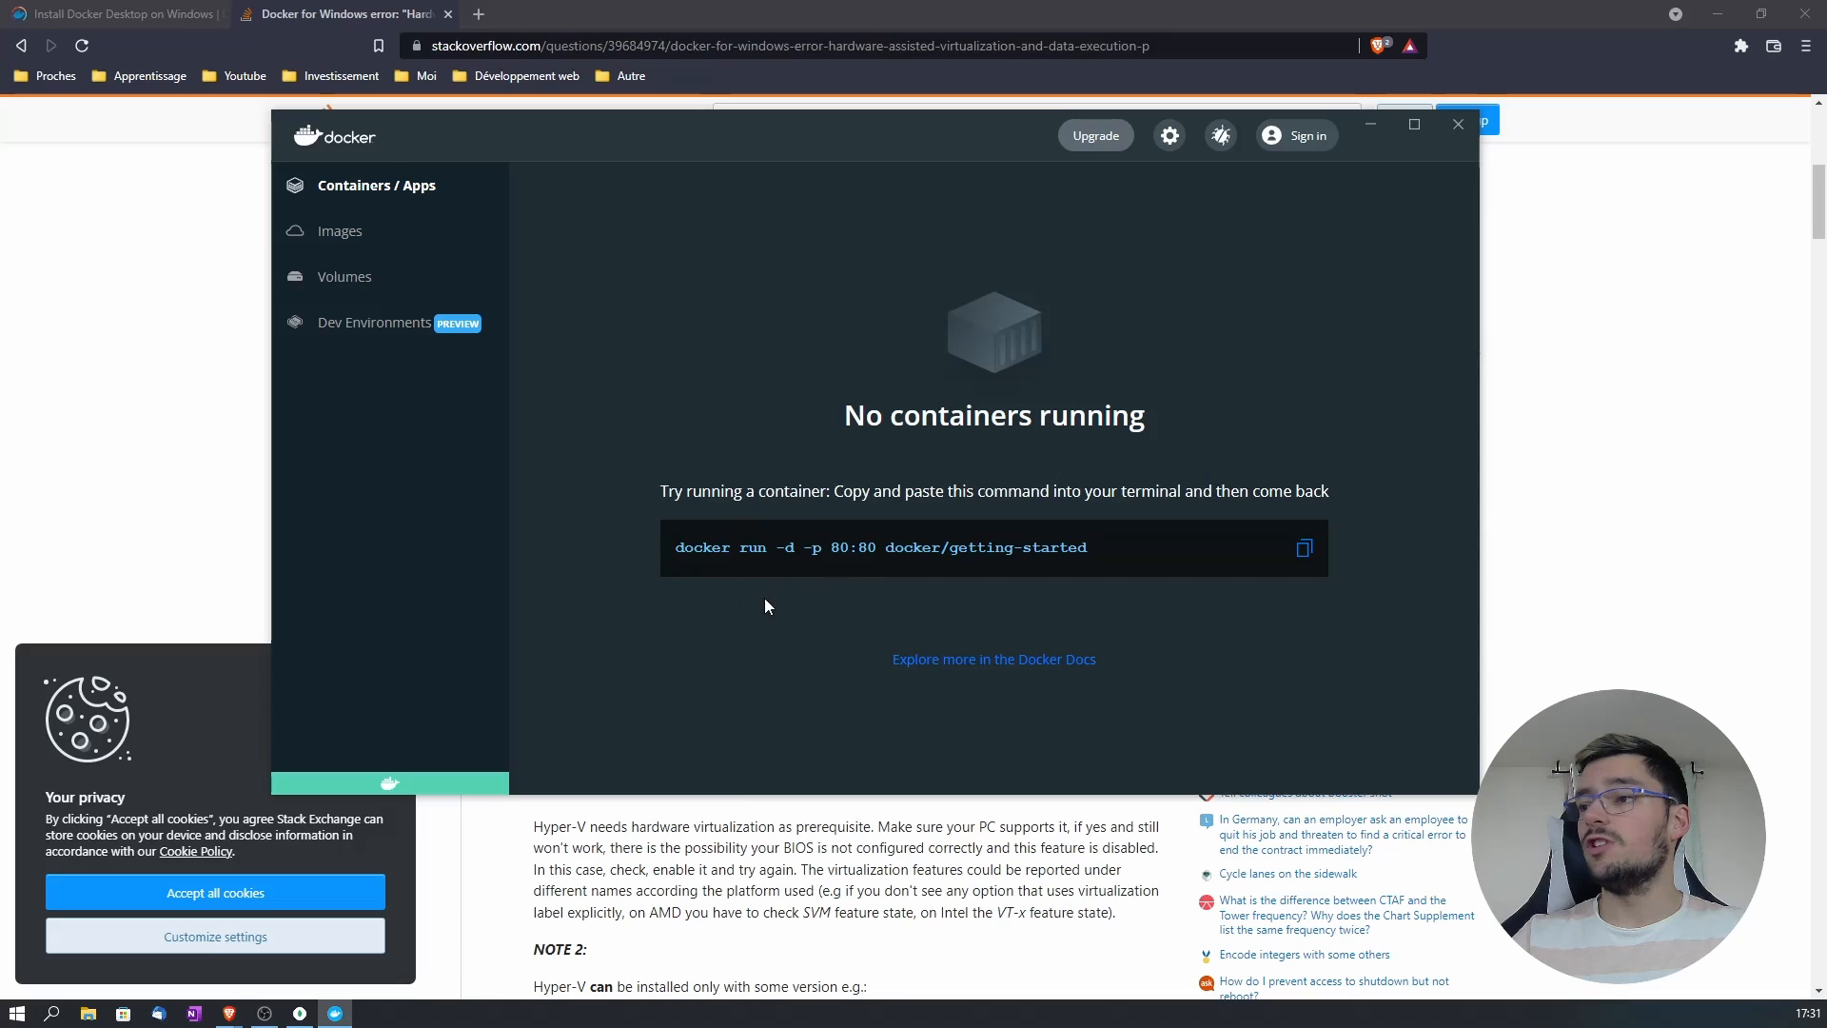
left_click_drag(673, 547, 1105, 559)
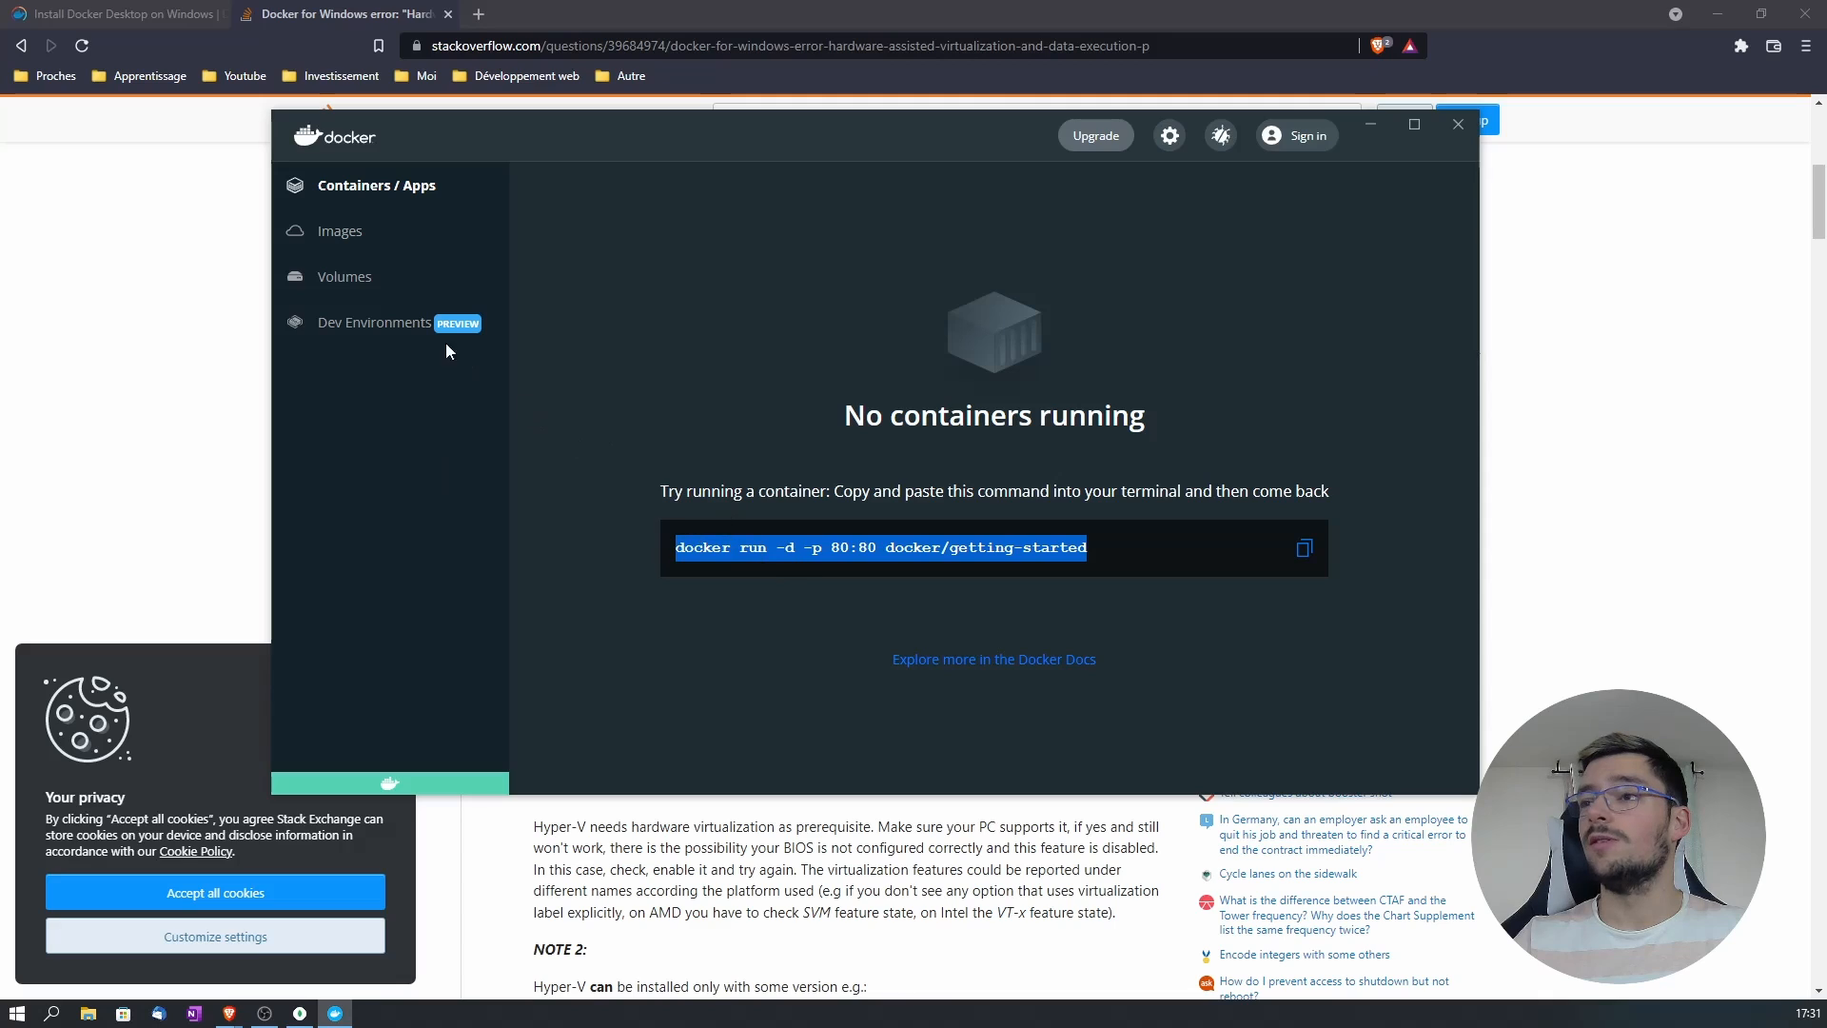
Step: View the local images on disk in Docker Desktop and minimize its window
left_click(352, 231)
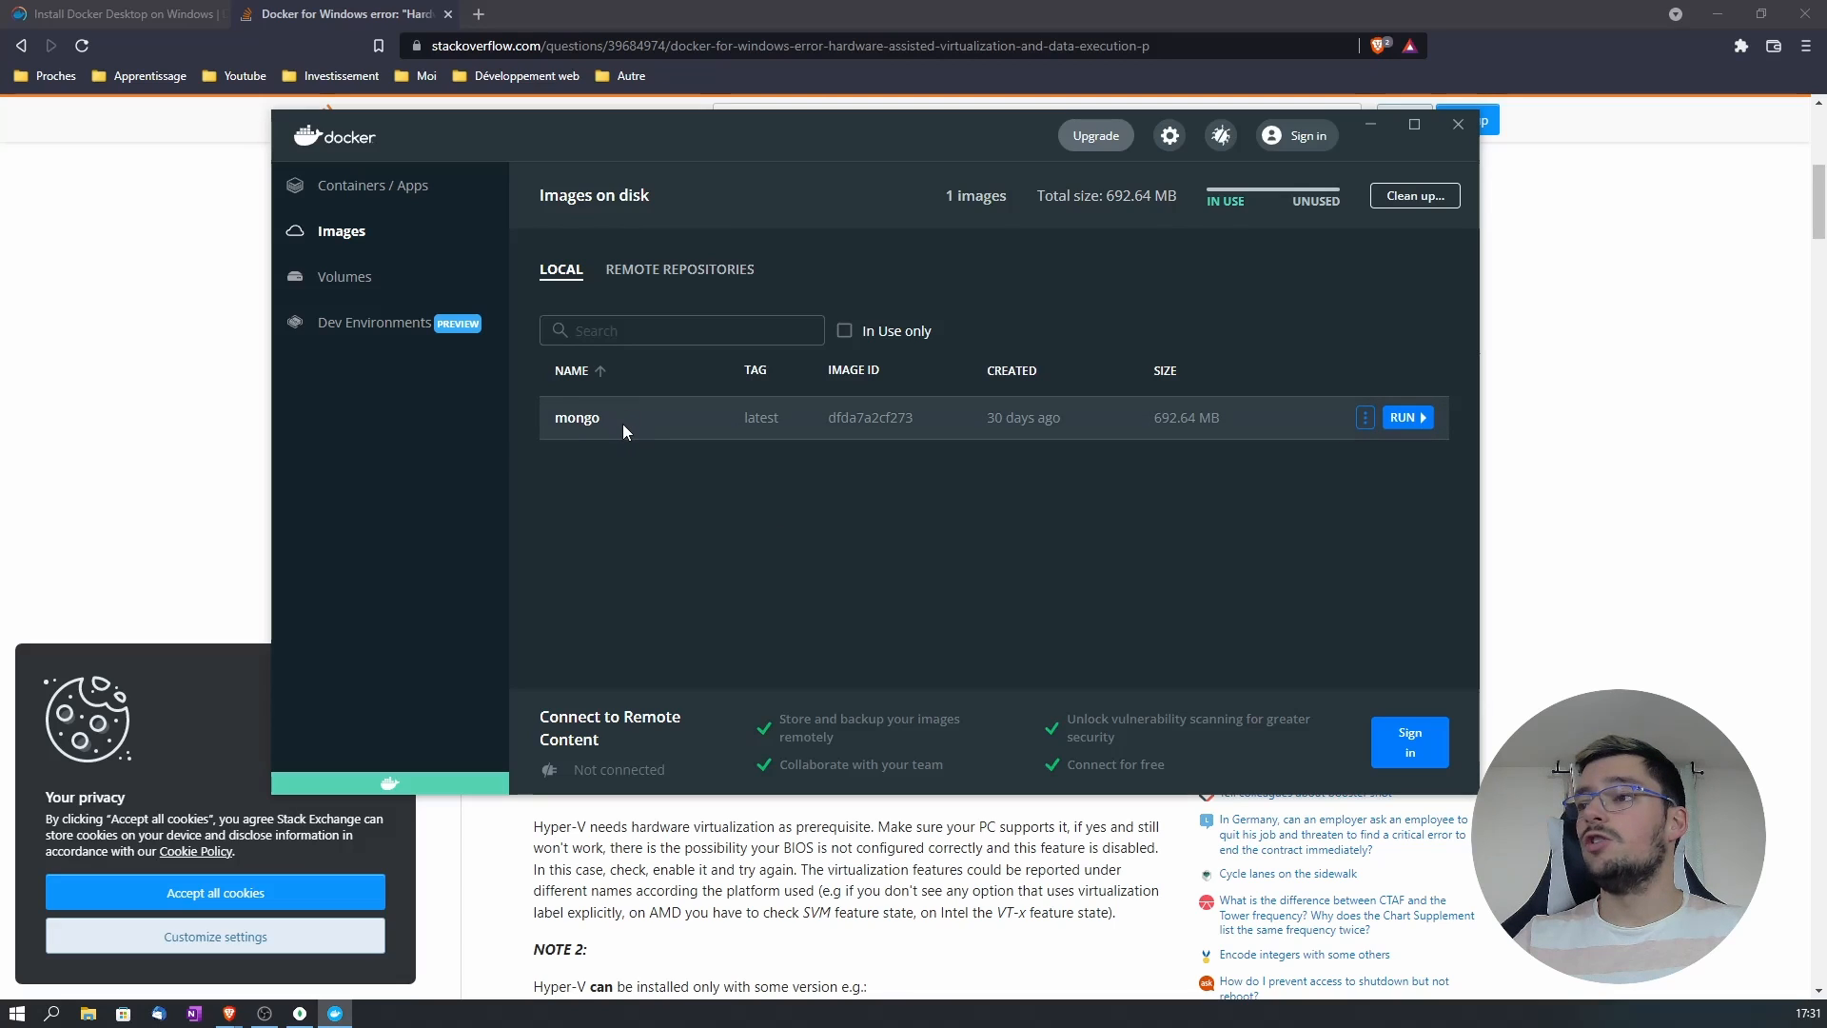
left_click(1371, 126)
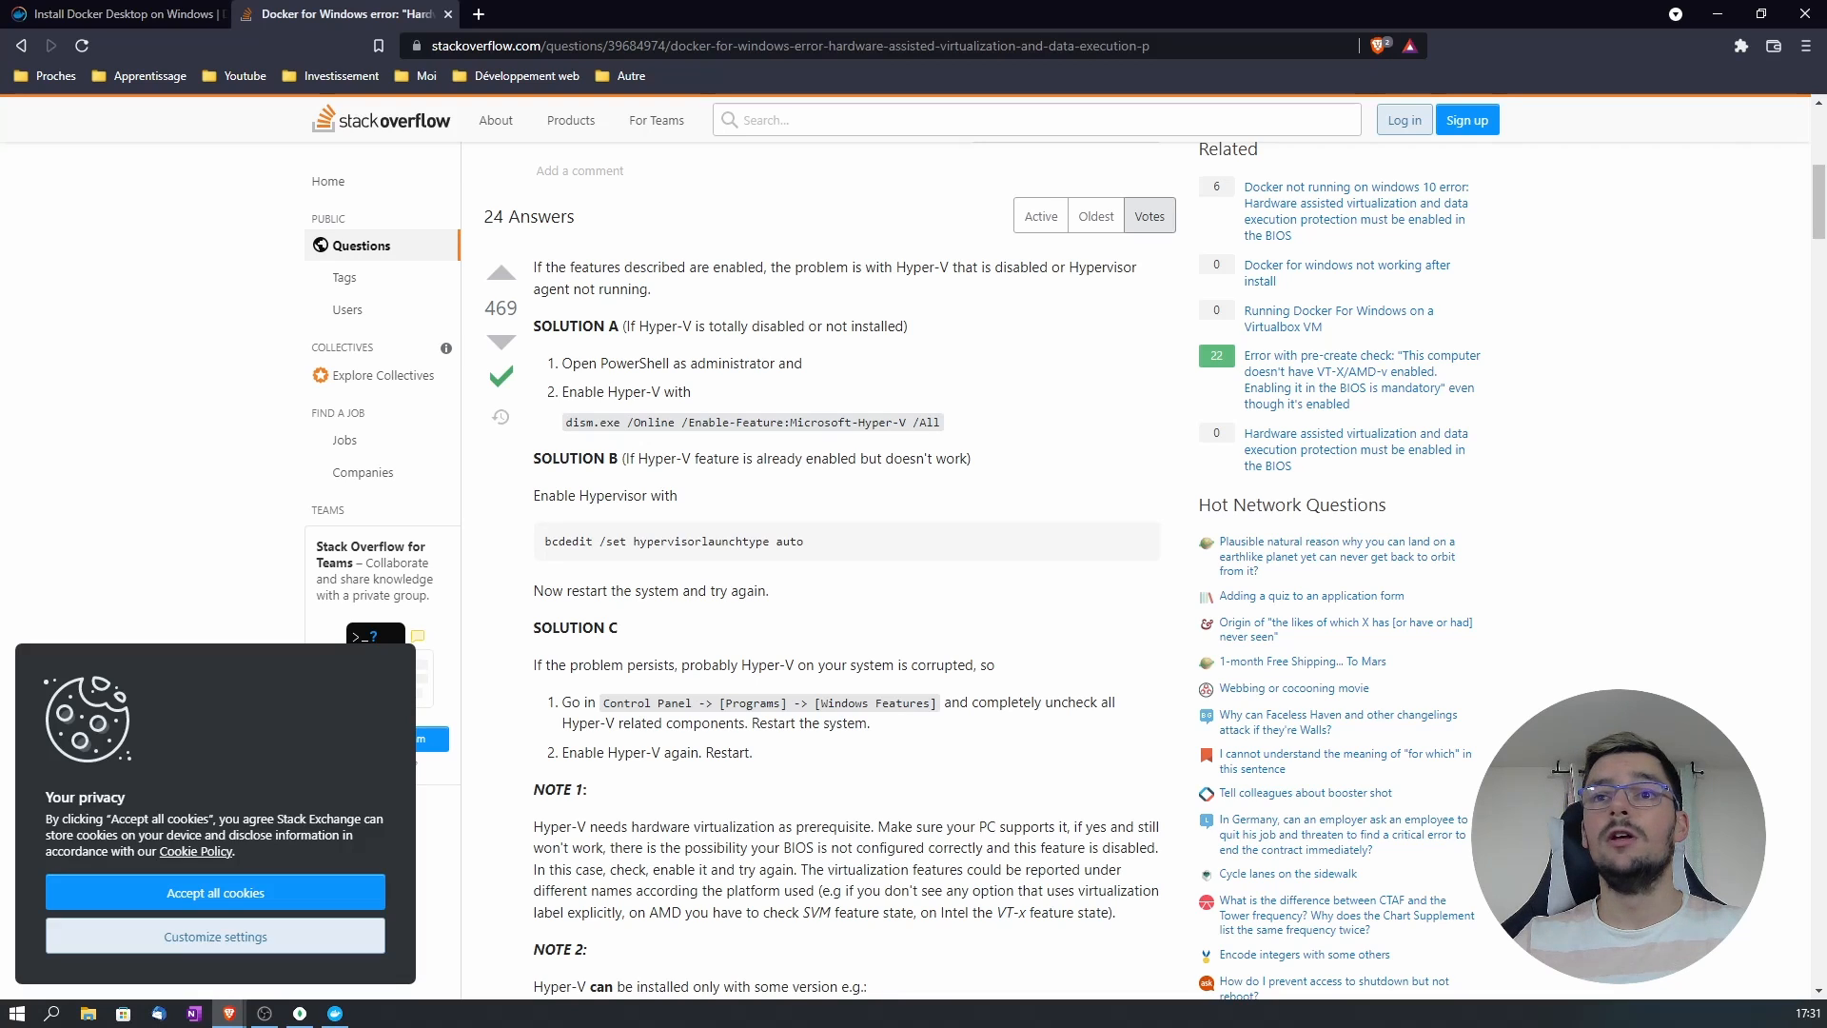
Step: Open the Microsoft Store from Windows
left_click(53, 1012)
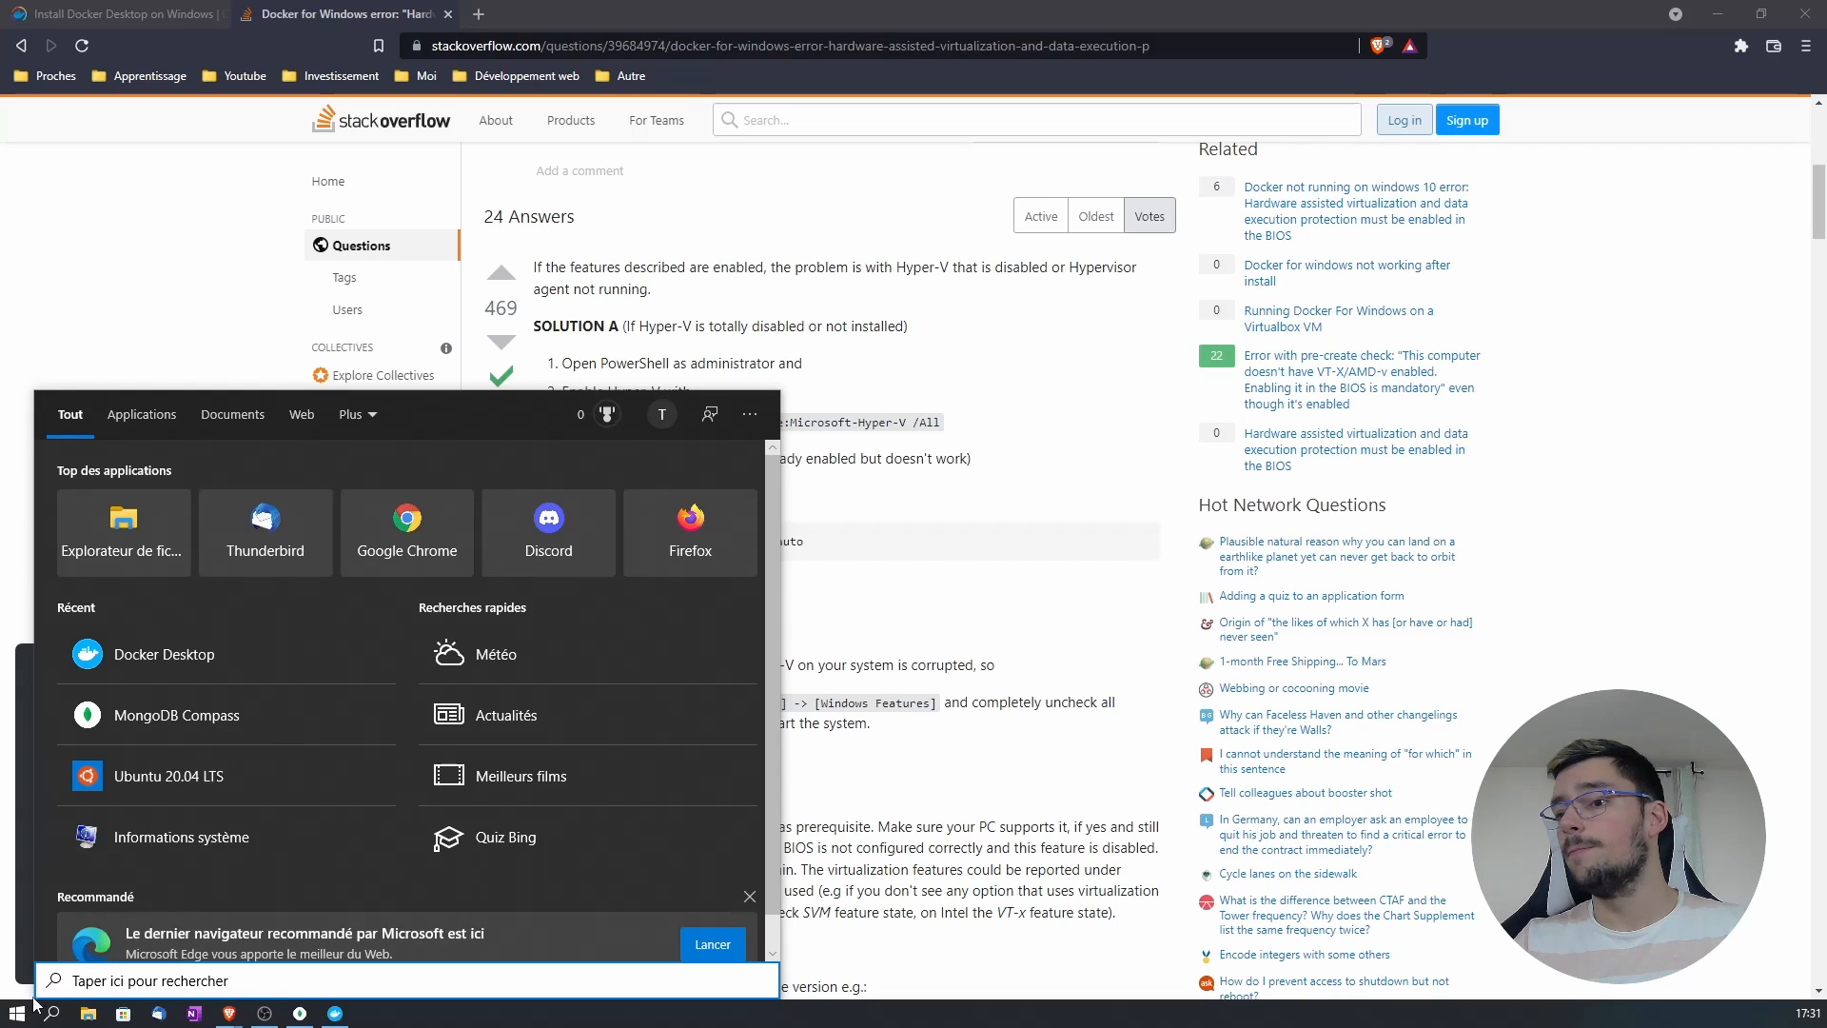
left_click(19, 1013)
left_click(366, 719)
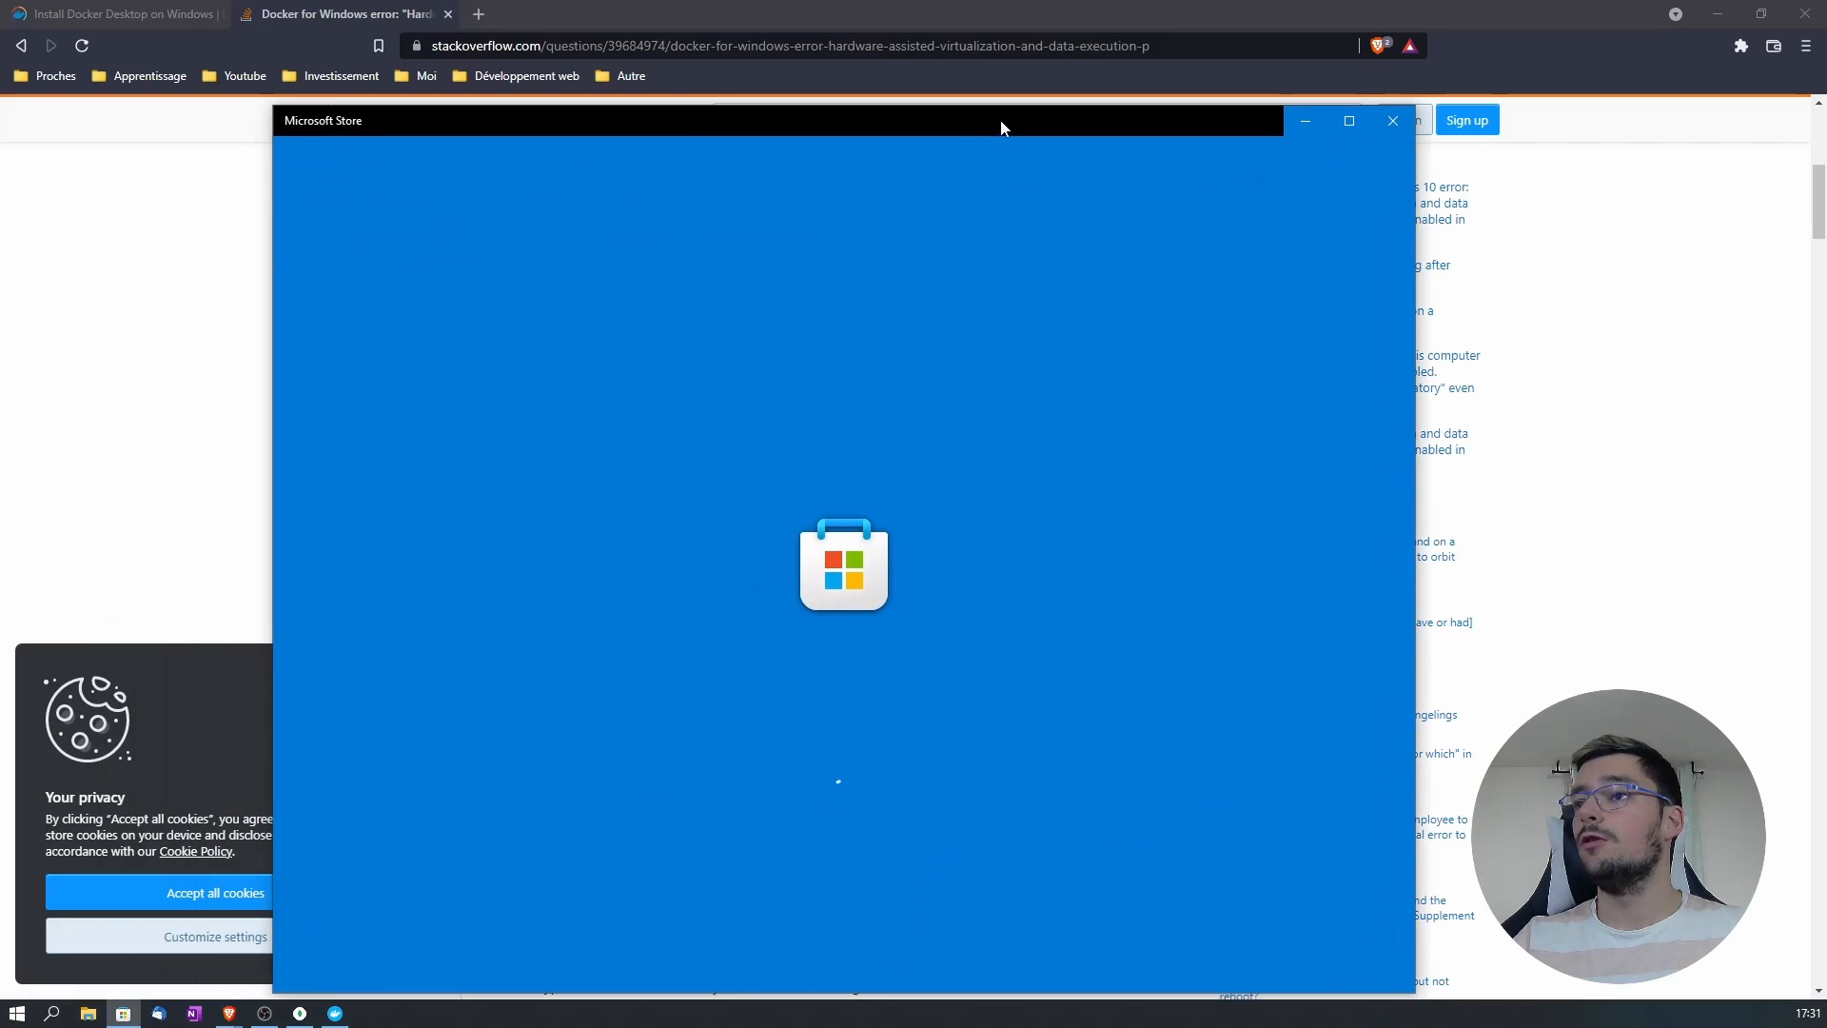
Step: Search the Microsoft Store for ubuntu, view the Ubuntu 20.04 LTS page, and close the store
left_click_drag(1001, 126, 1009, 82)
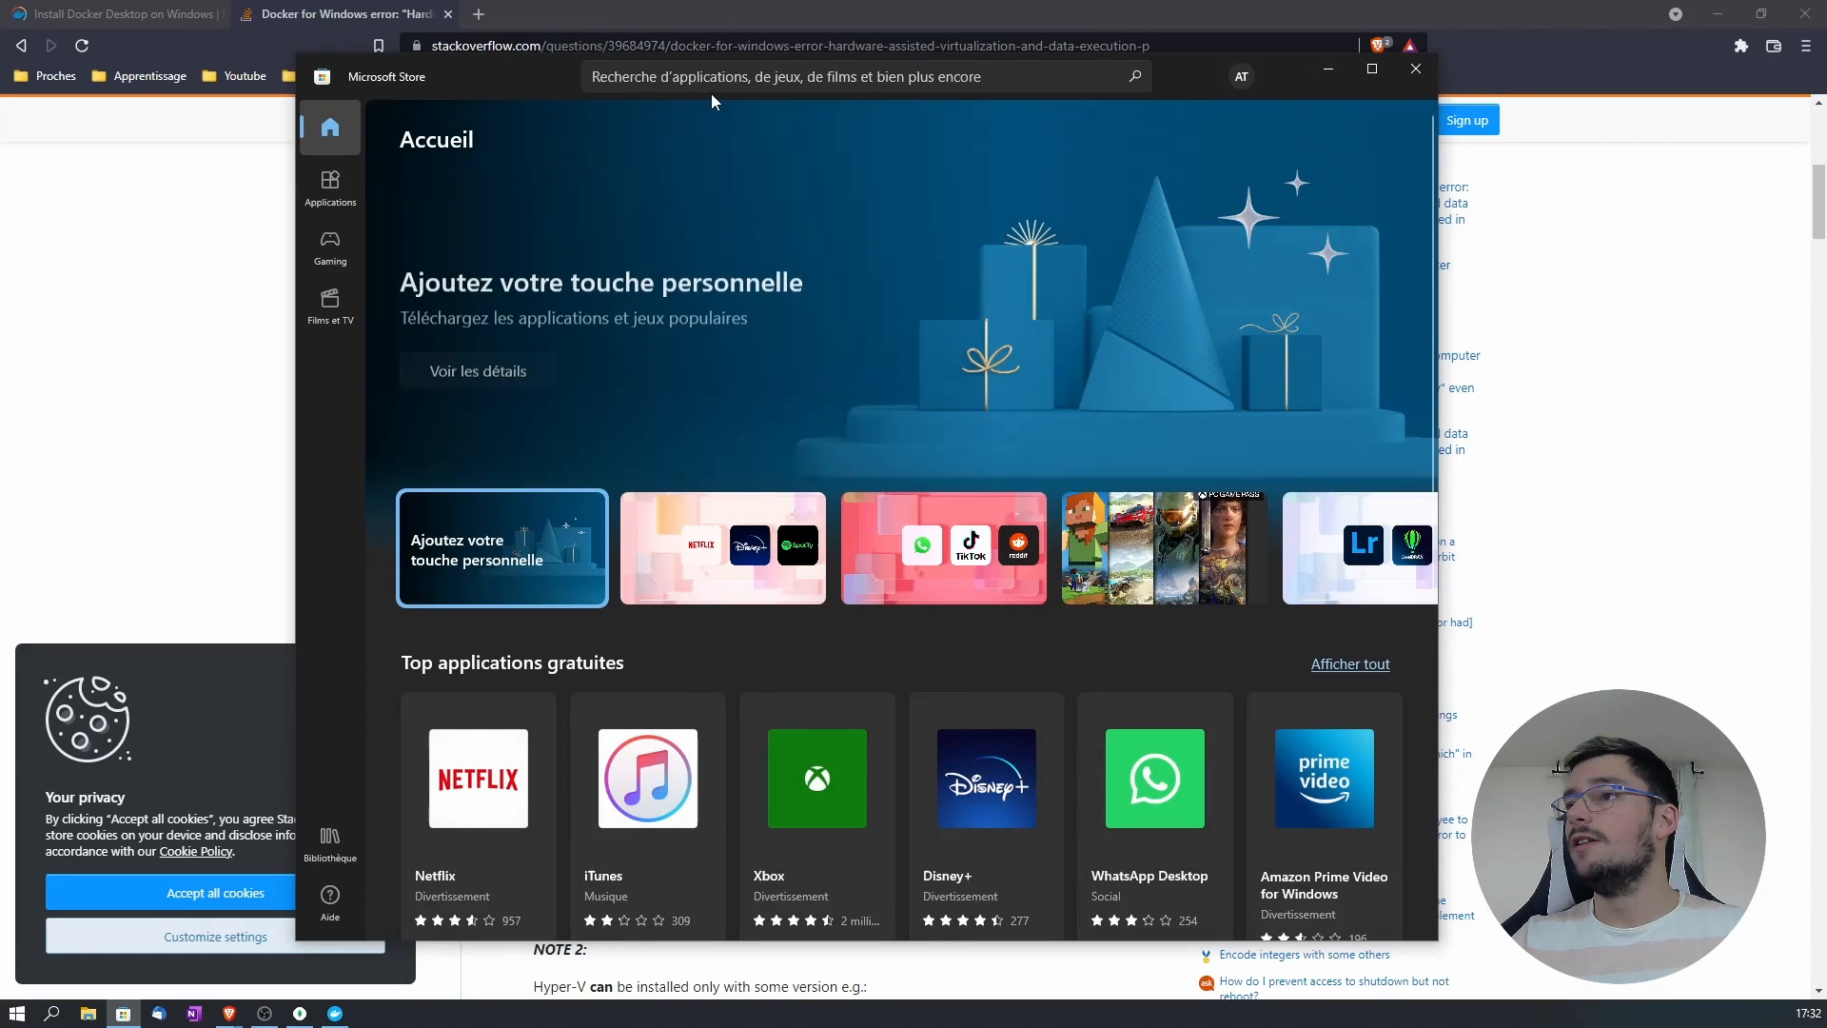
left_click(728, 80)
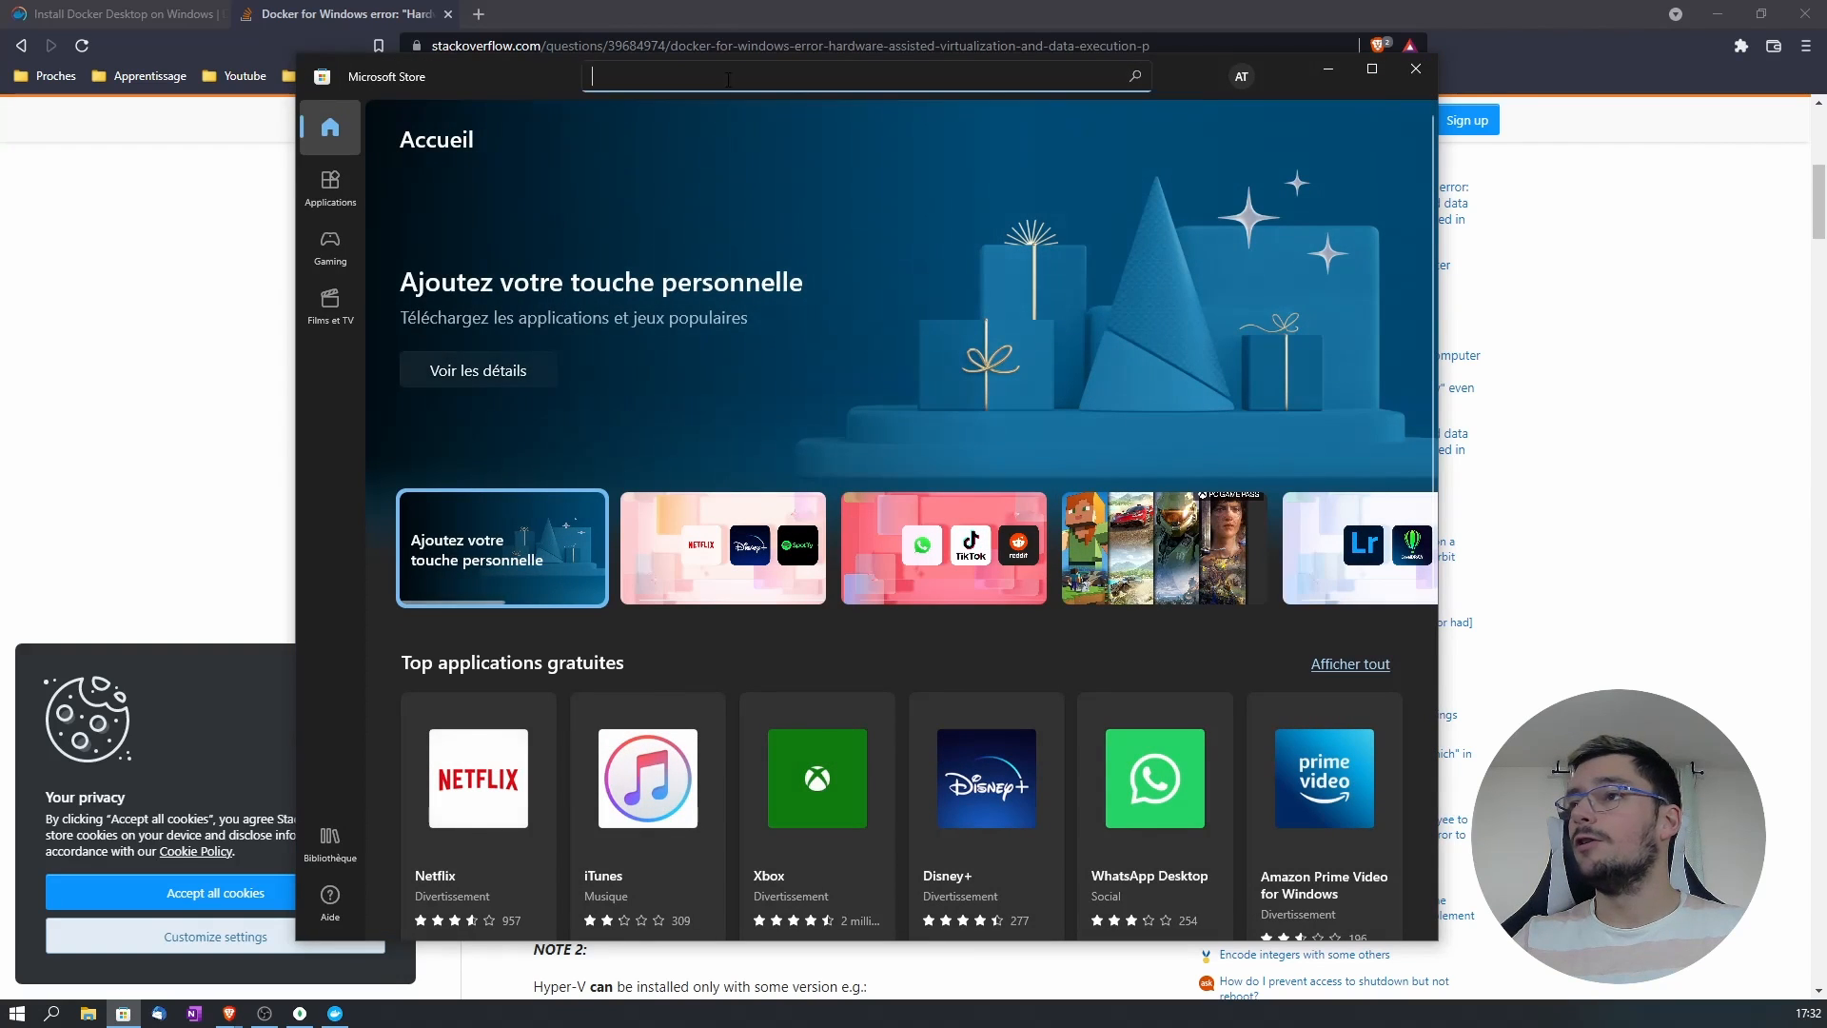
type("ubun")
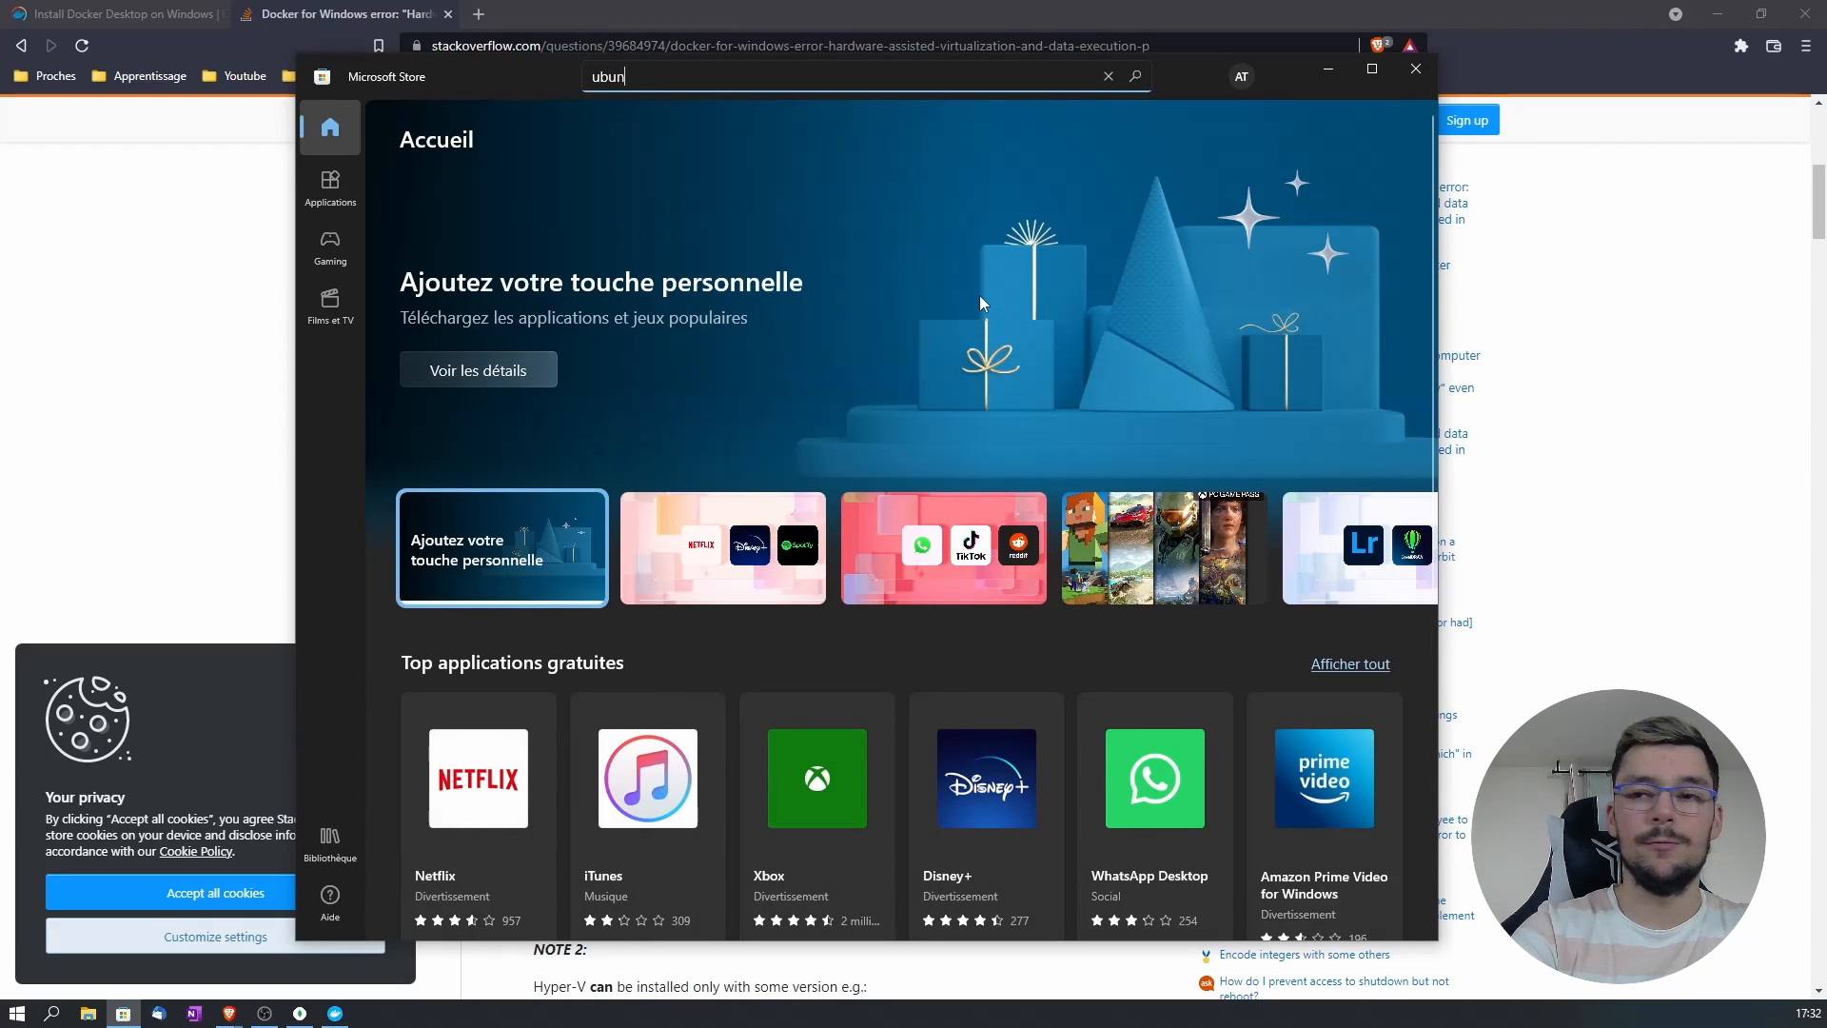
type("tu")
left_click(693, 247)
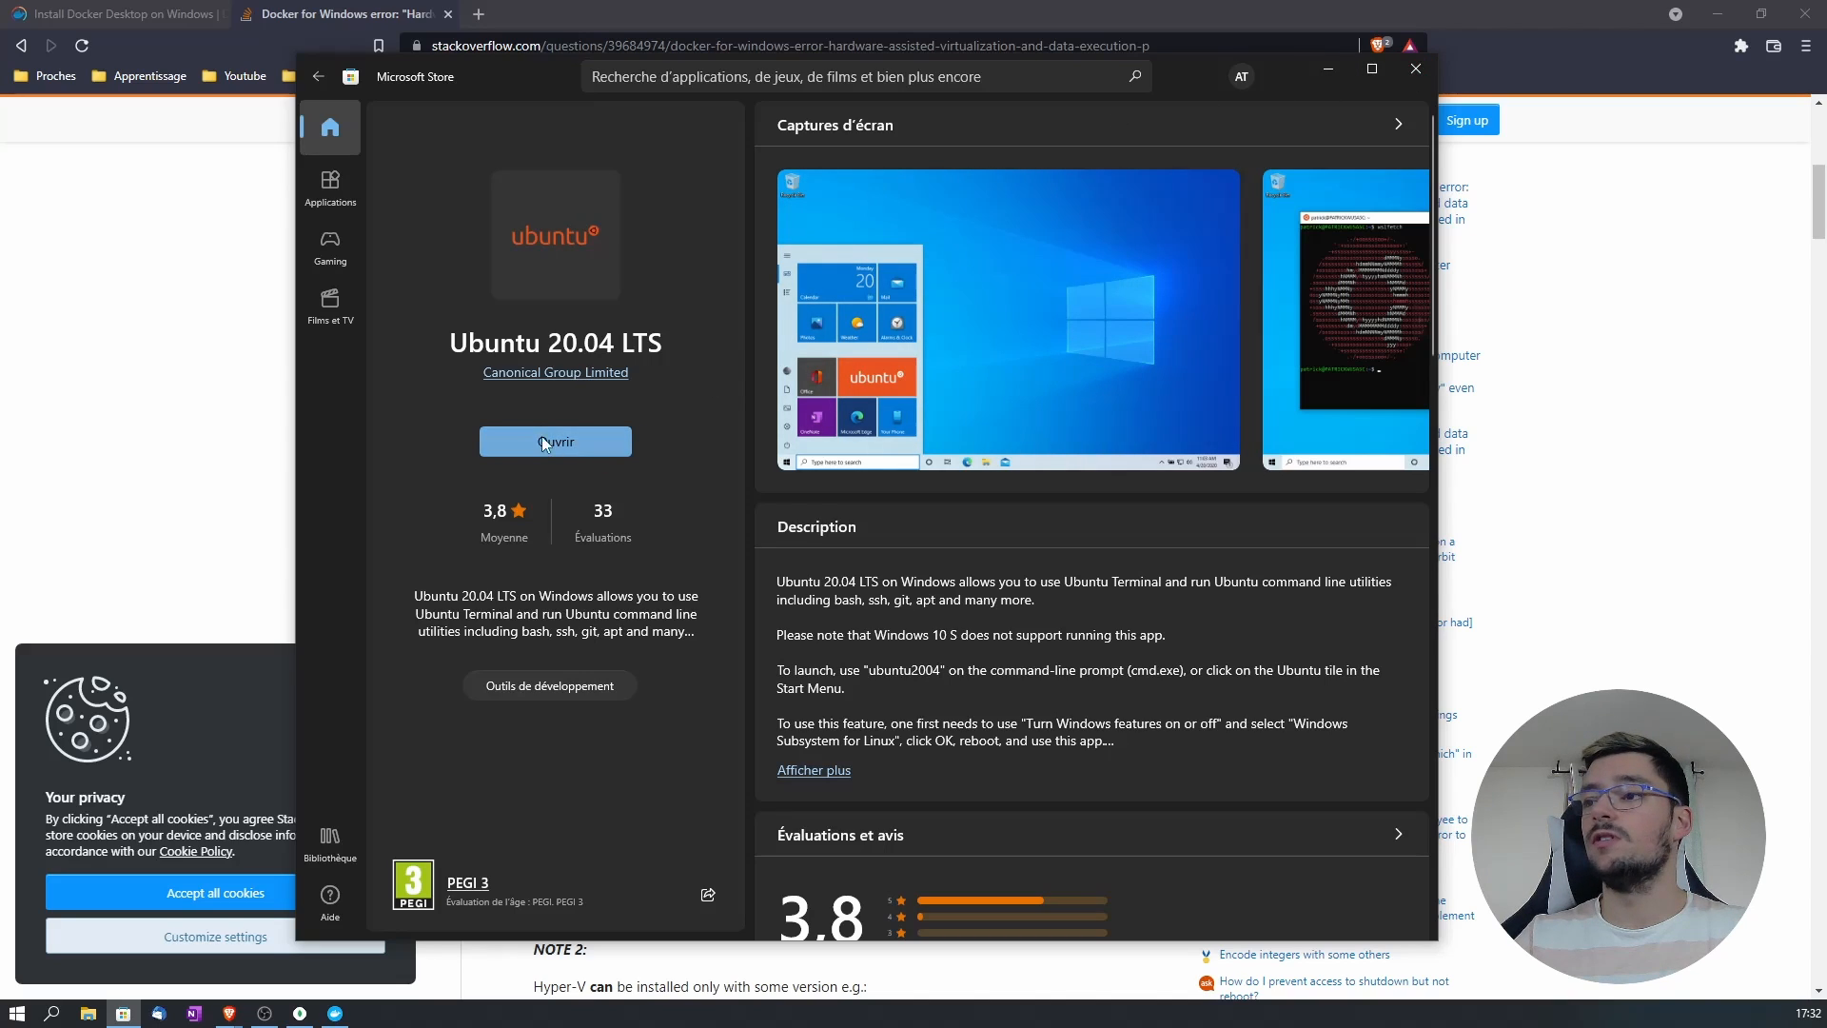
left_click_drag(468, 343, 606, 345)
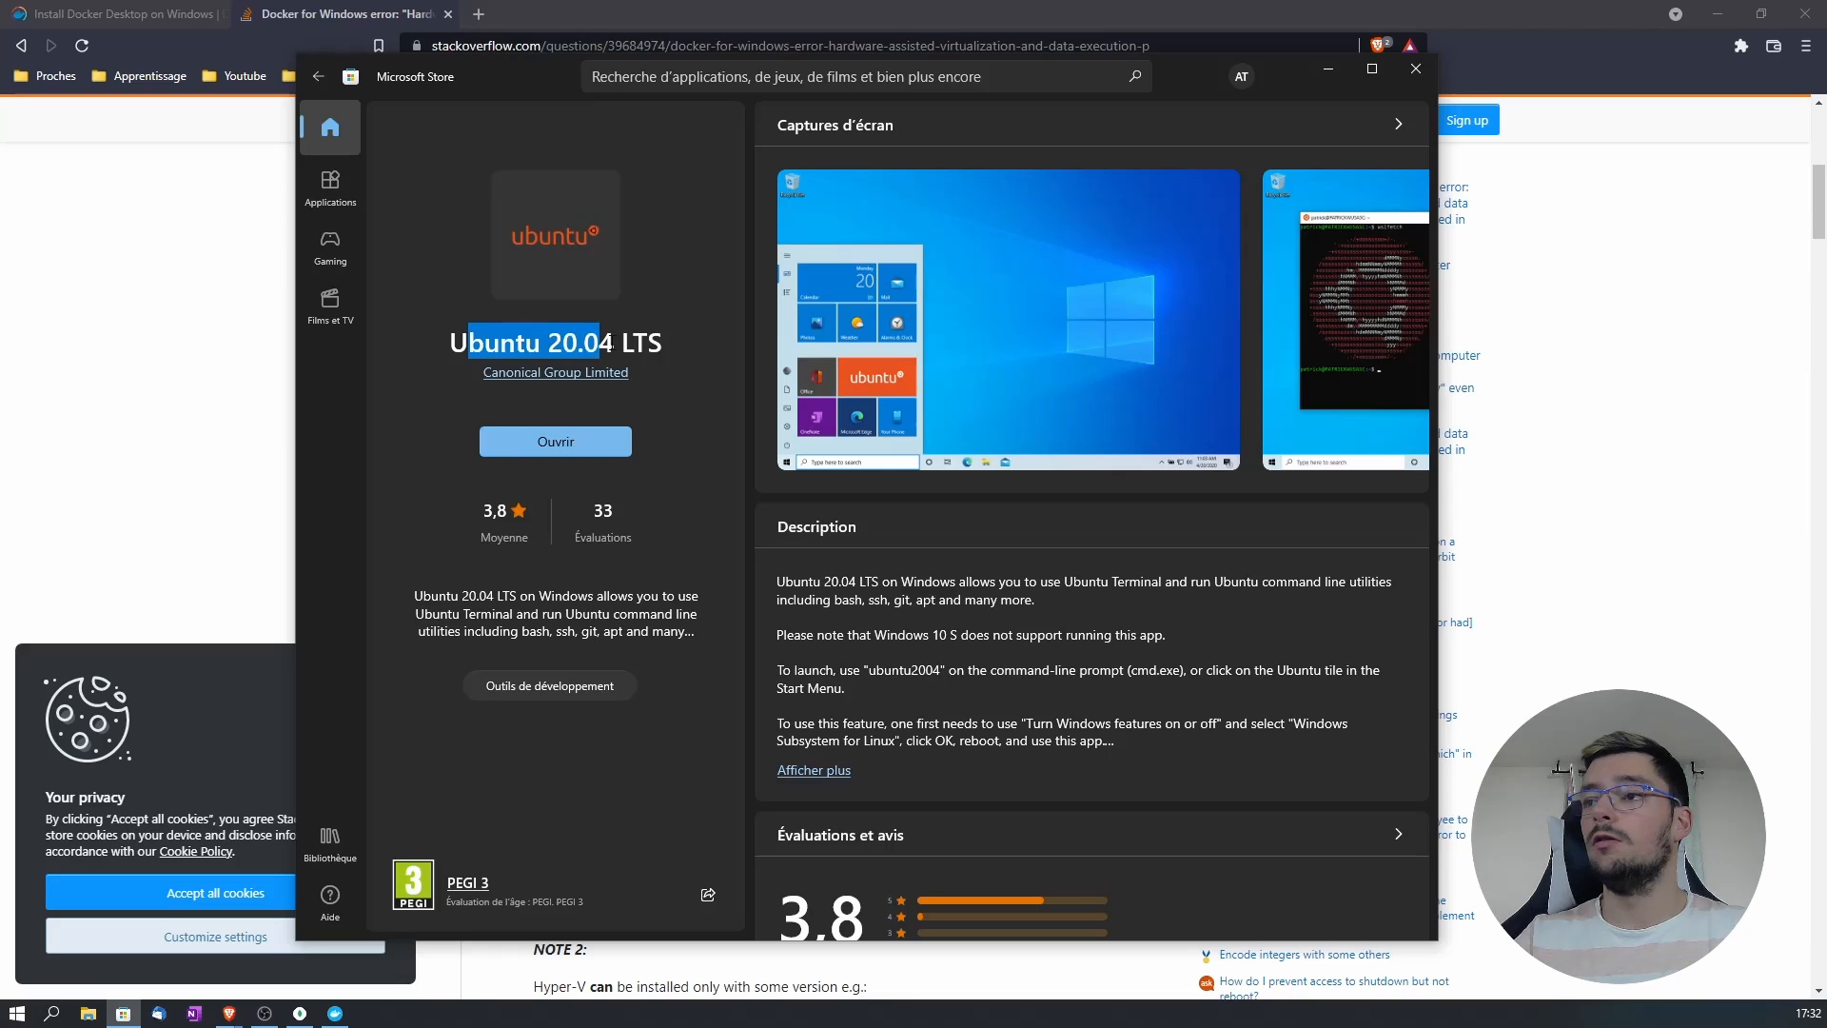
left_click(1422, 70)
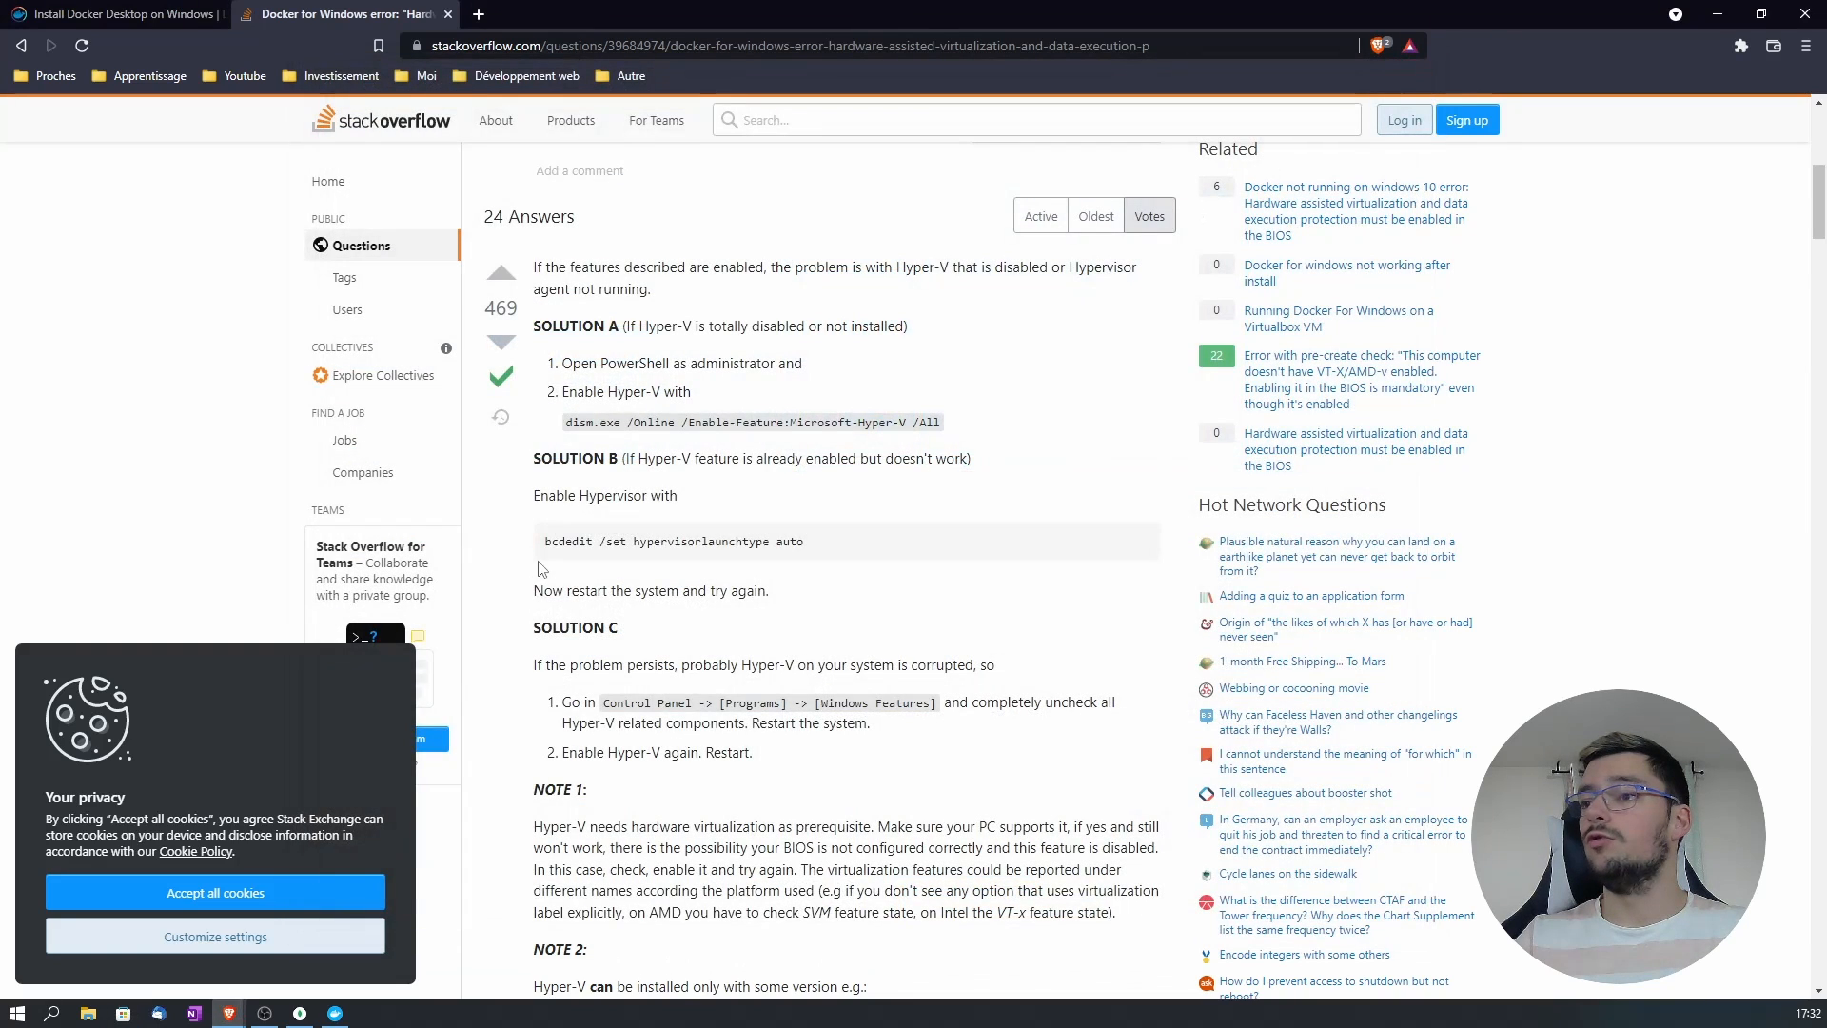
Step: Launch the Ubuntu 20.04 LTS terminal from Windows search and position its window over the upper part of the browser page
left_click(53, 1012)
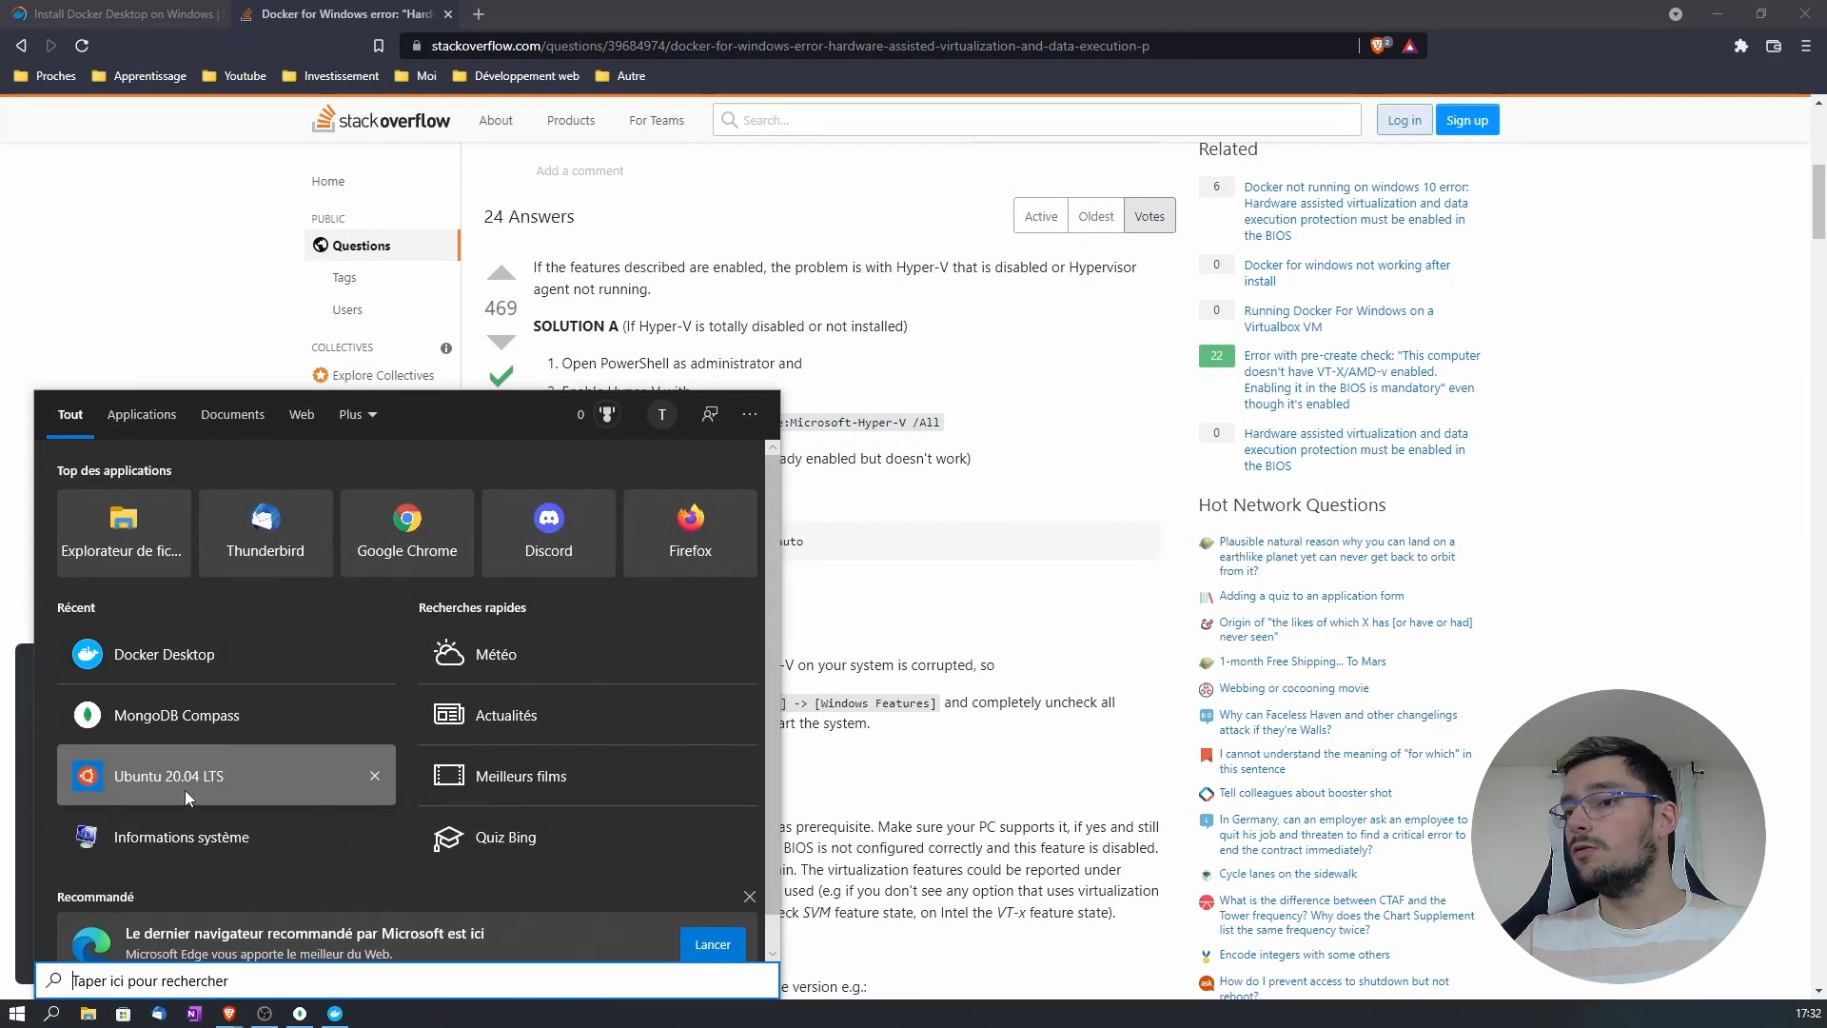
left_click(187, 797)
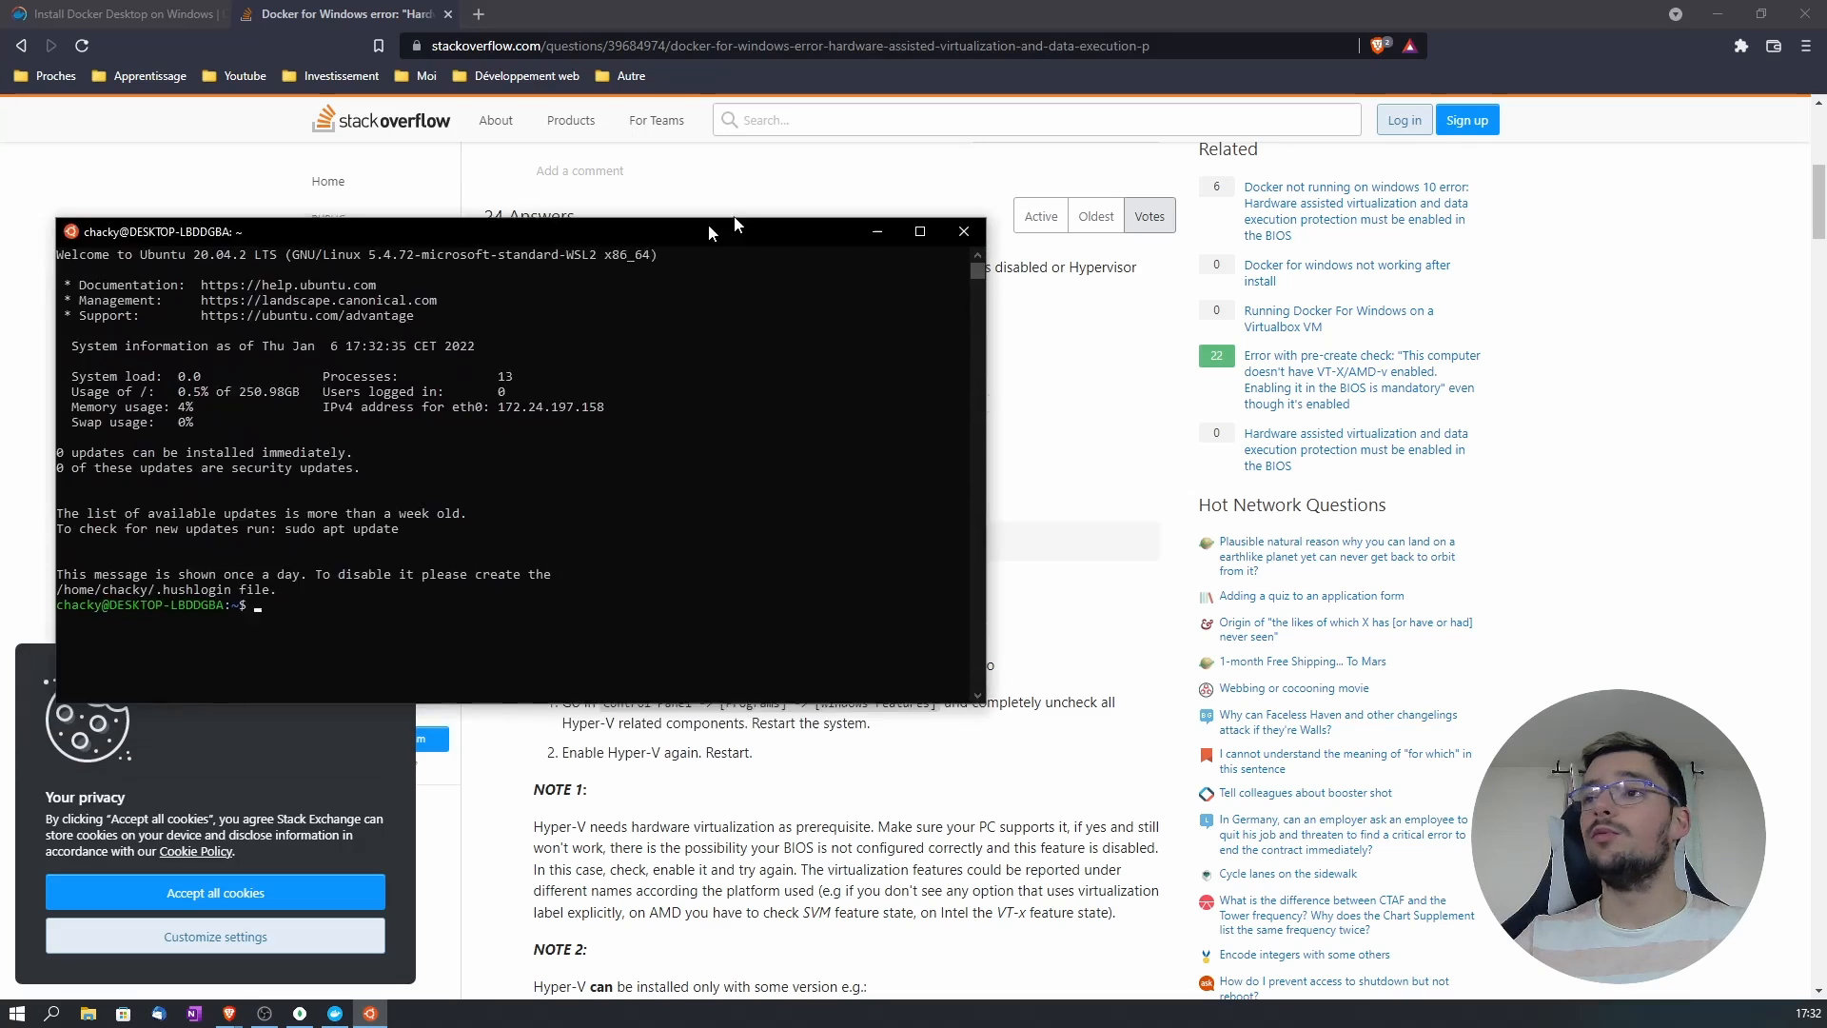
left_click_drag(706, 229, 1000, 168)
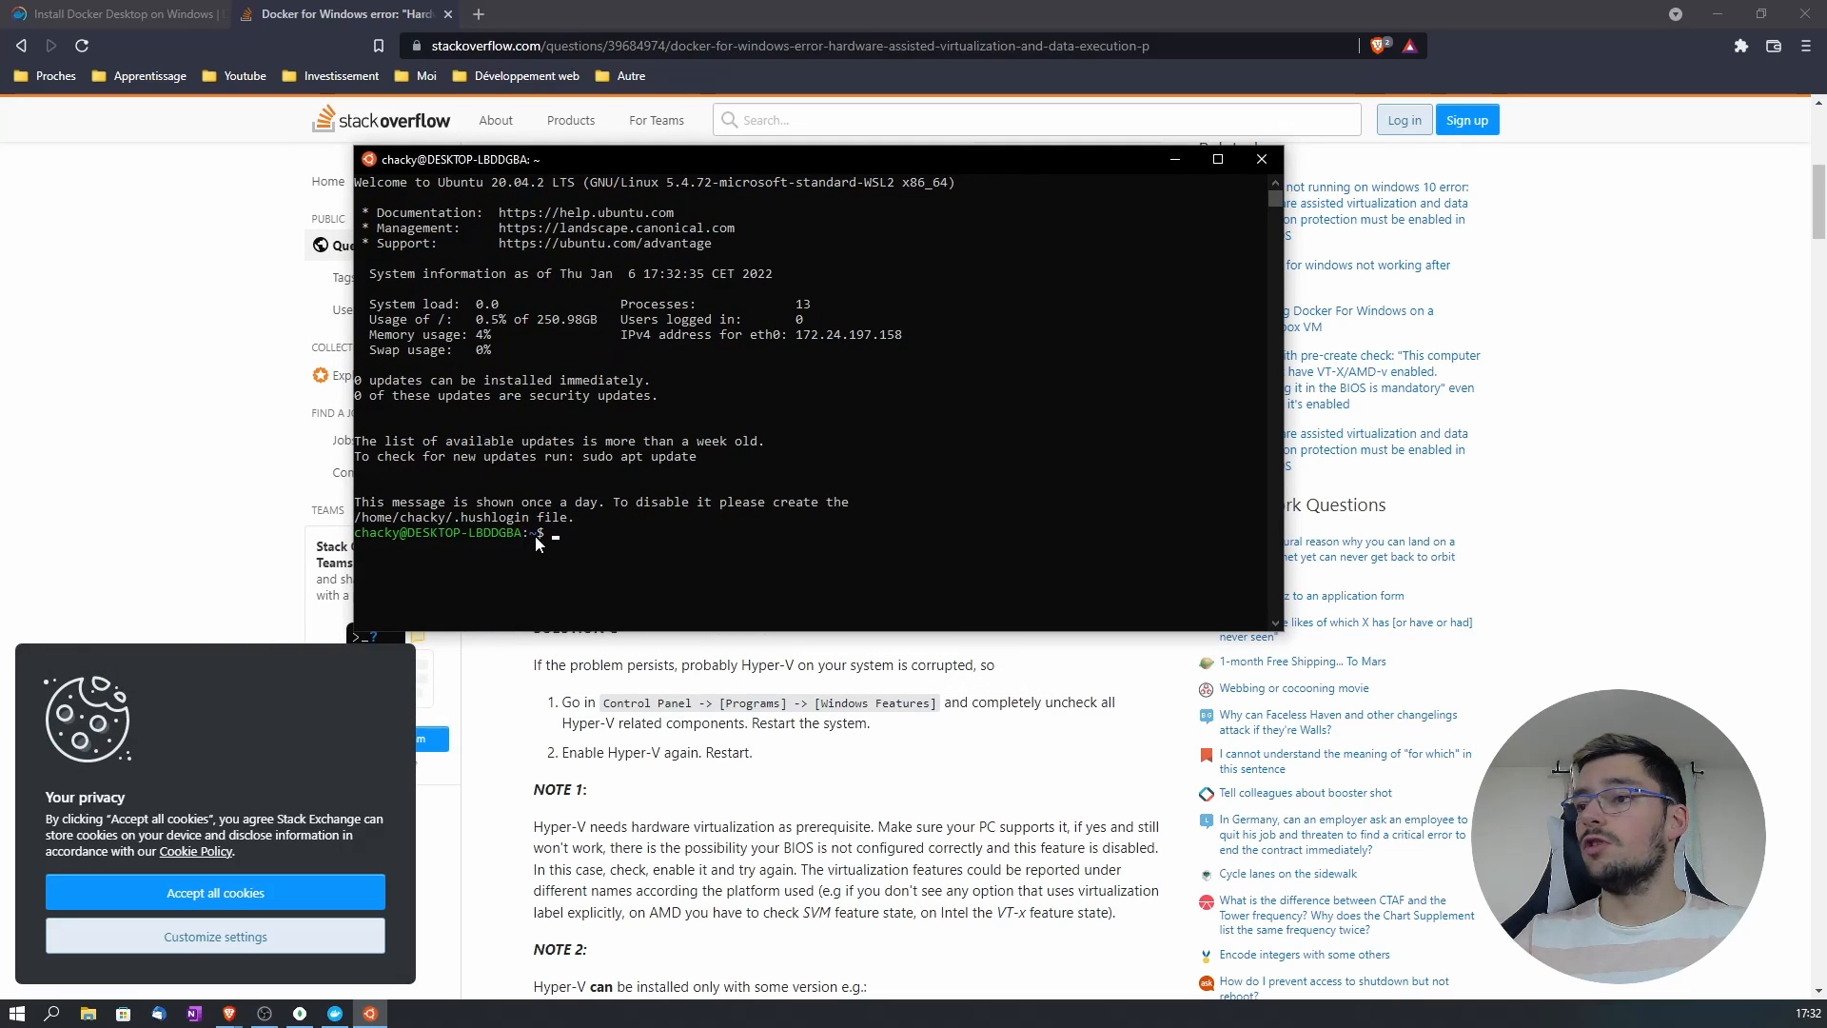
left_click_drag(607, 162, 642, 117)
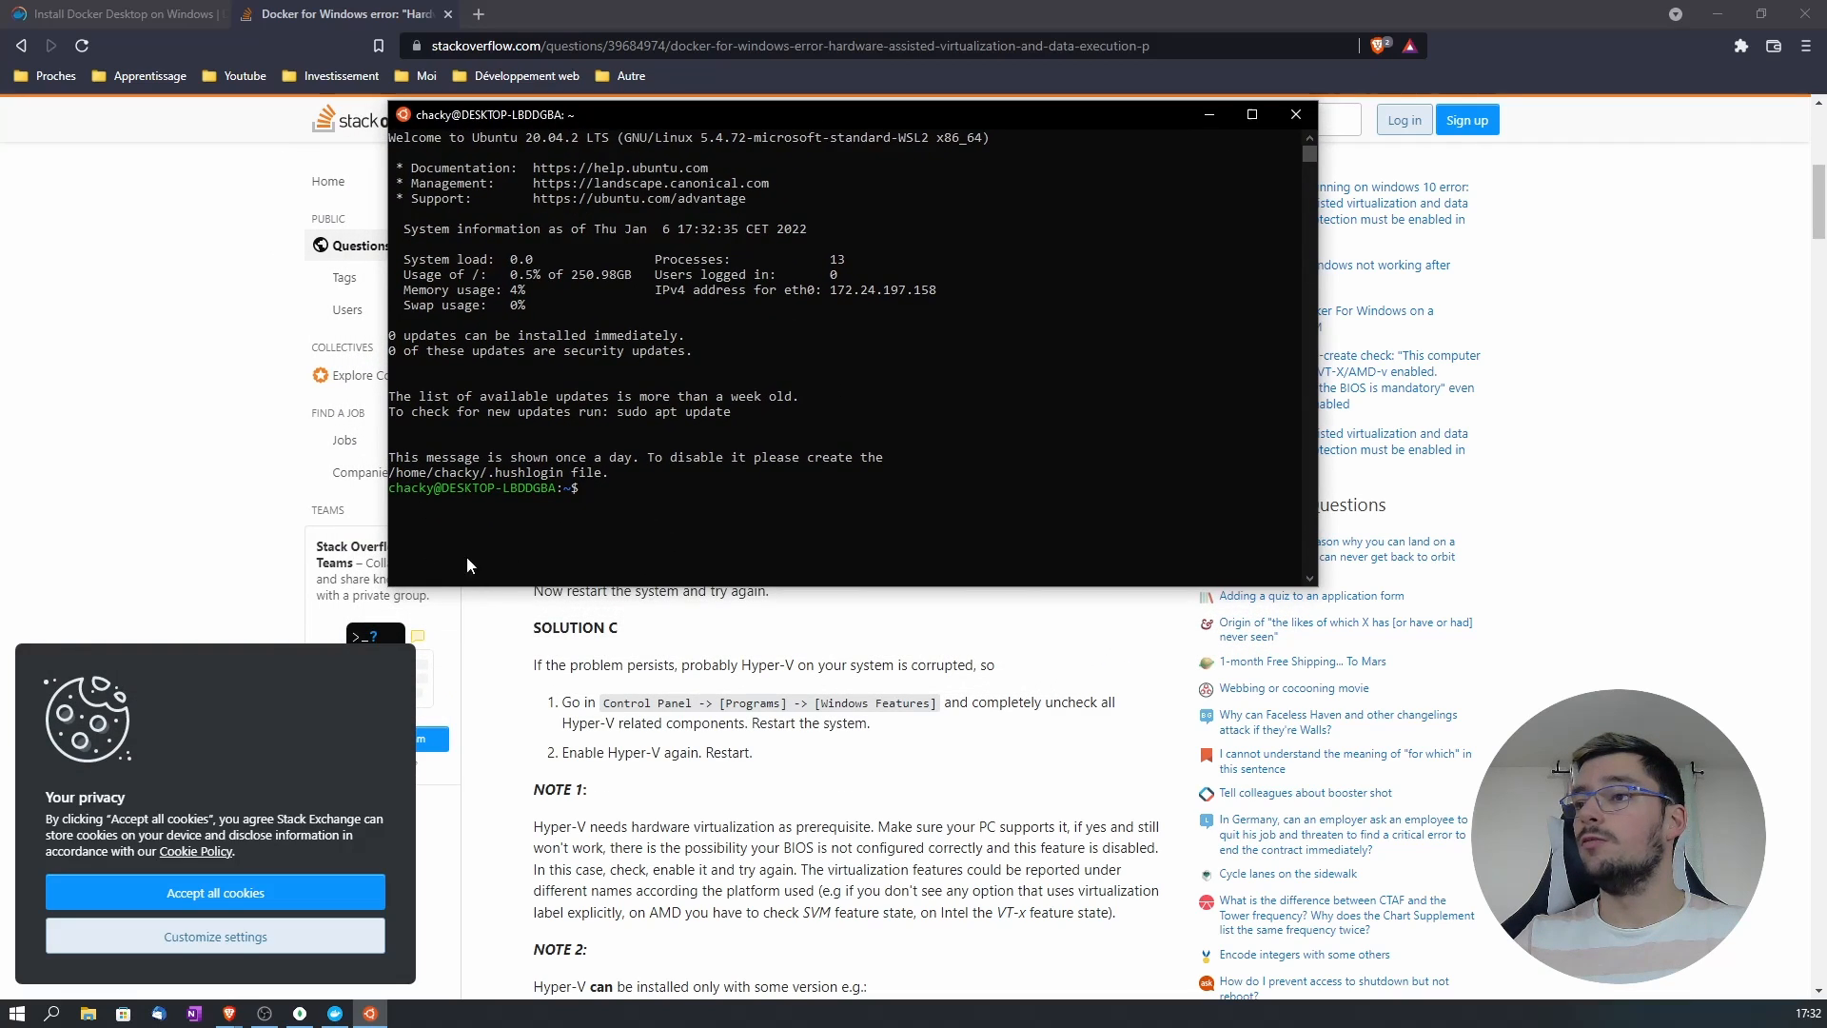
Step: Run docker run --name mongodb -d -p 27017:27017 mongo in the Ubuntu terminal, reviewing the image name and port mapping, and close the terminal
right_click(590, 499)
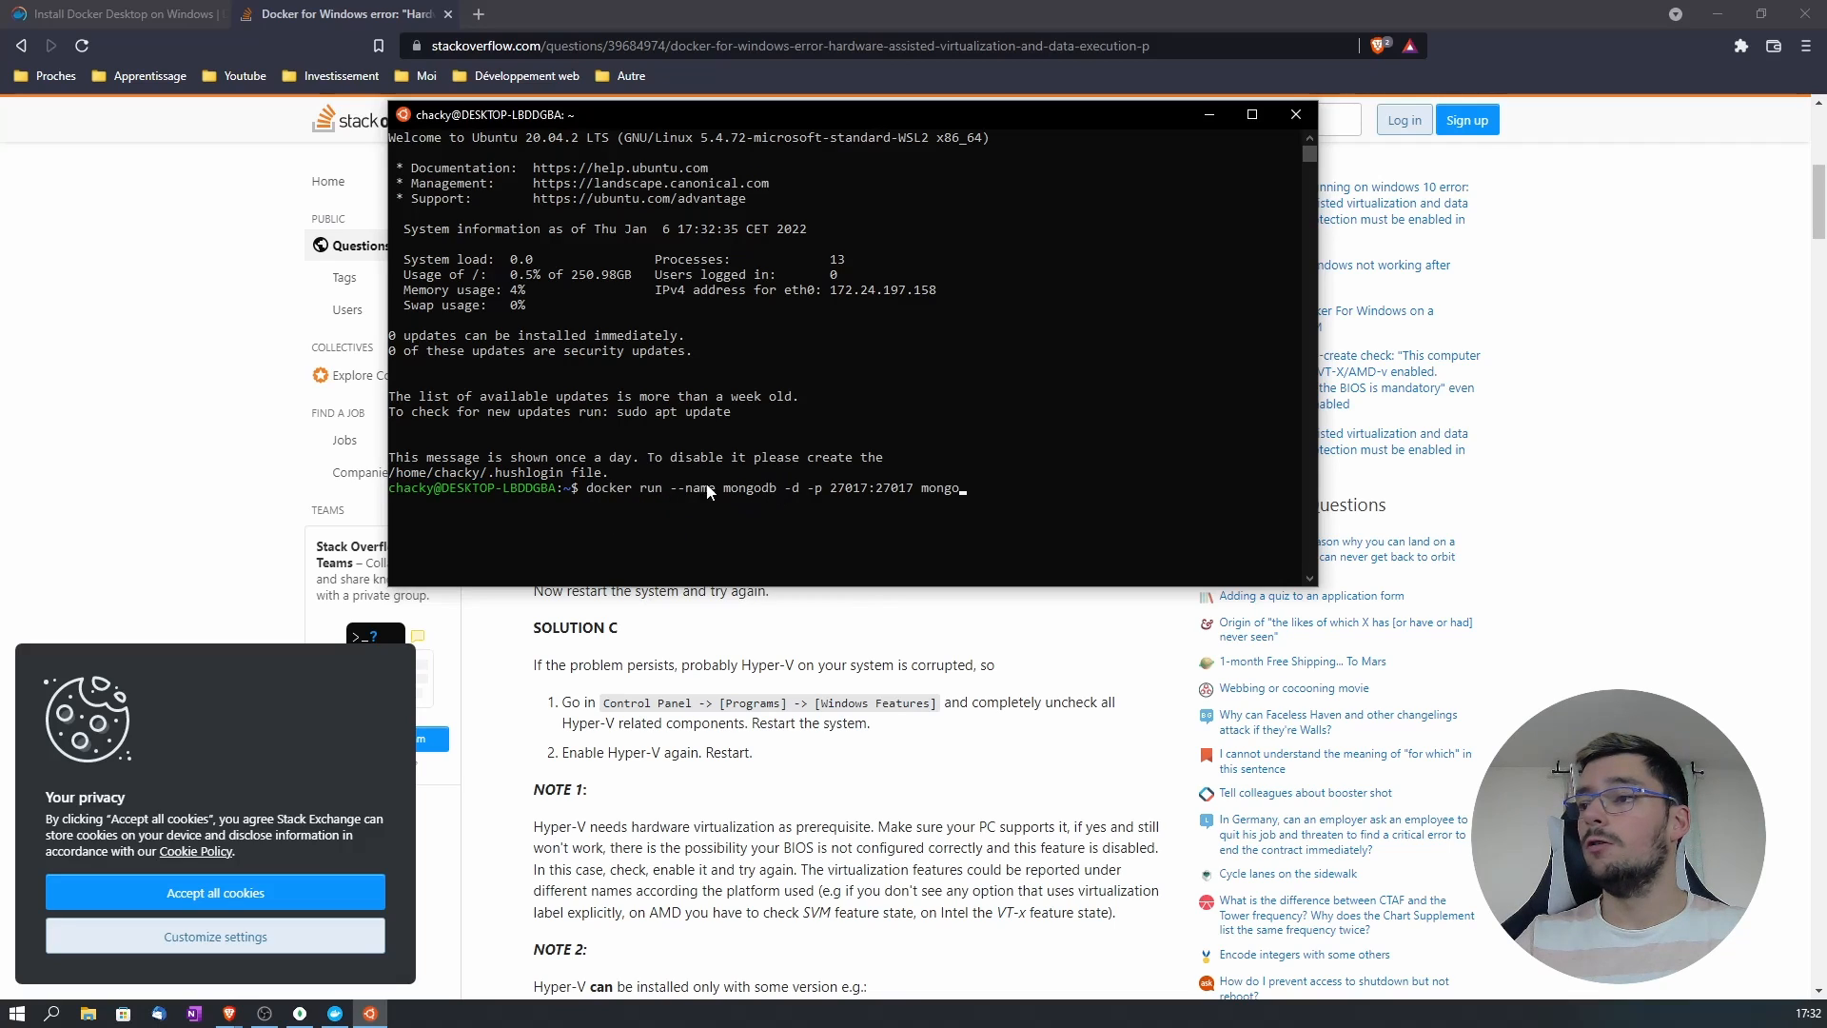
left_click(925, 491)
left_click_drag(966, 494, 961, 493)
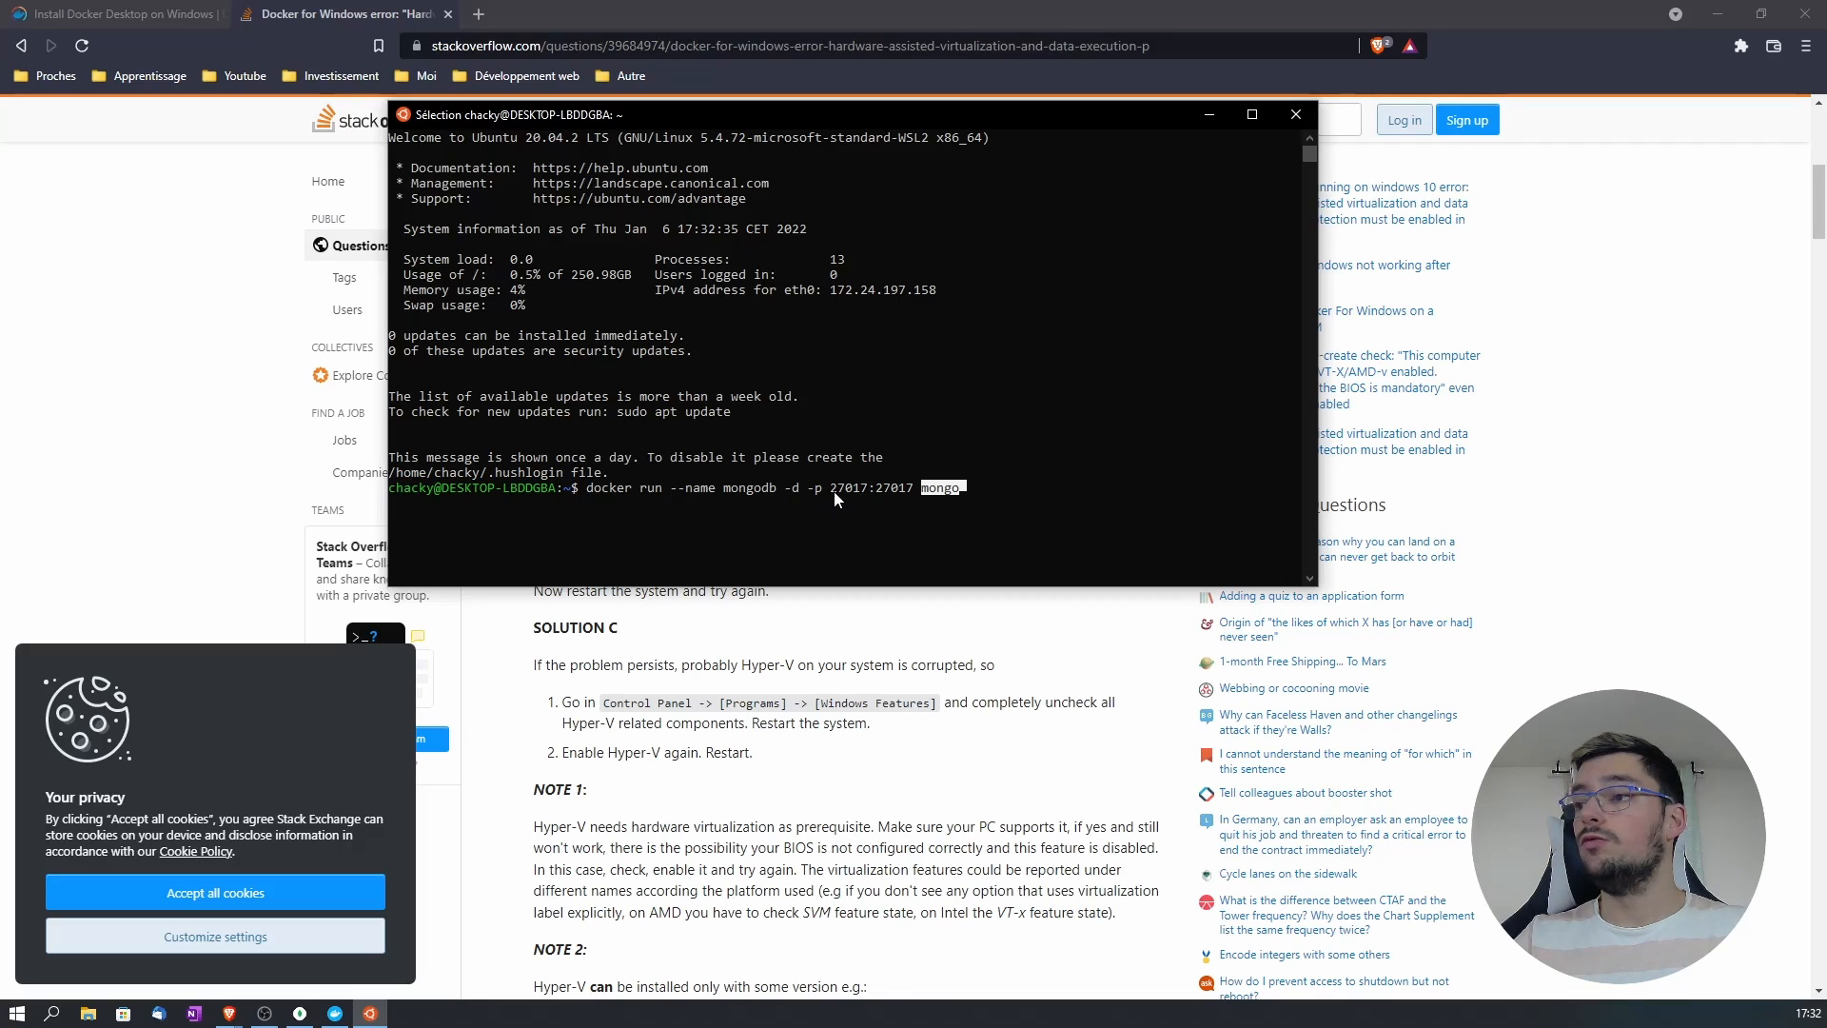
left_click_drag(832, 491, 914, 498)
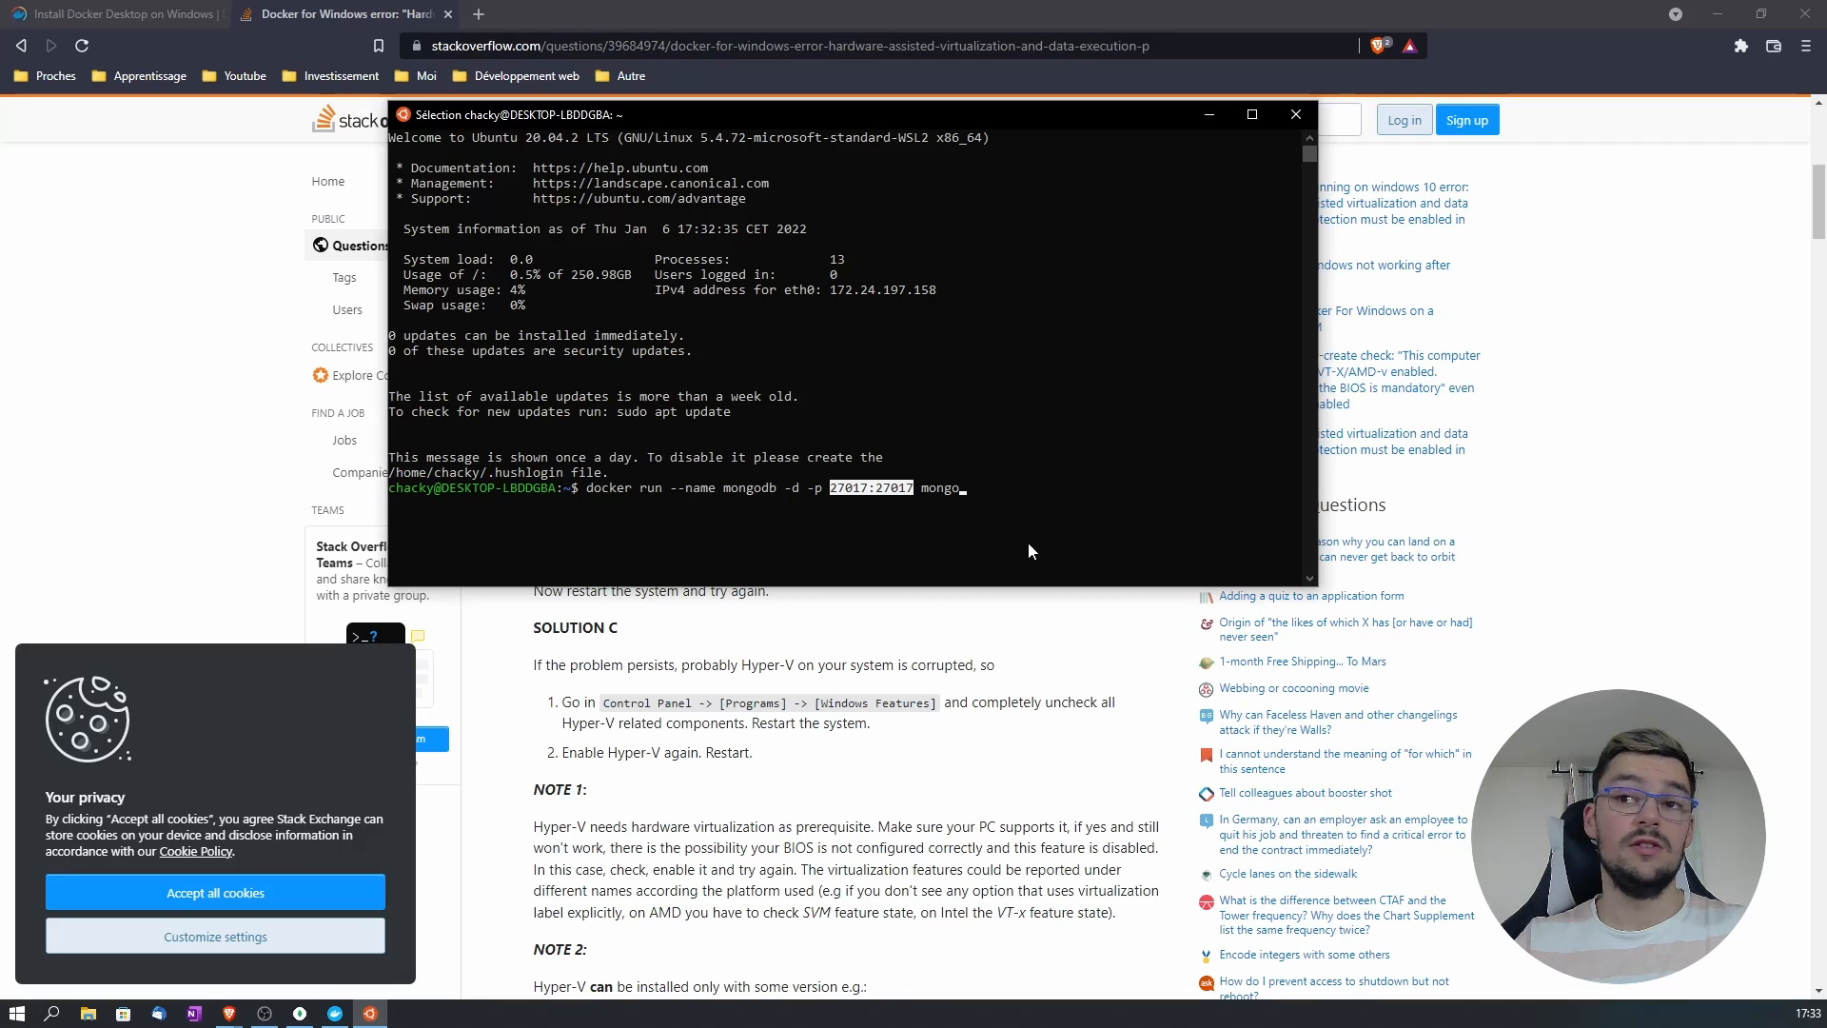
left_click(842, 487)
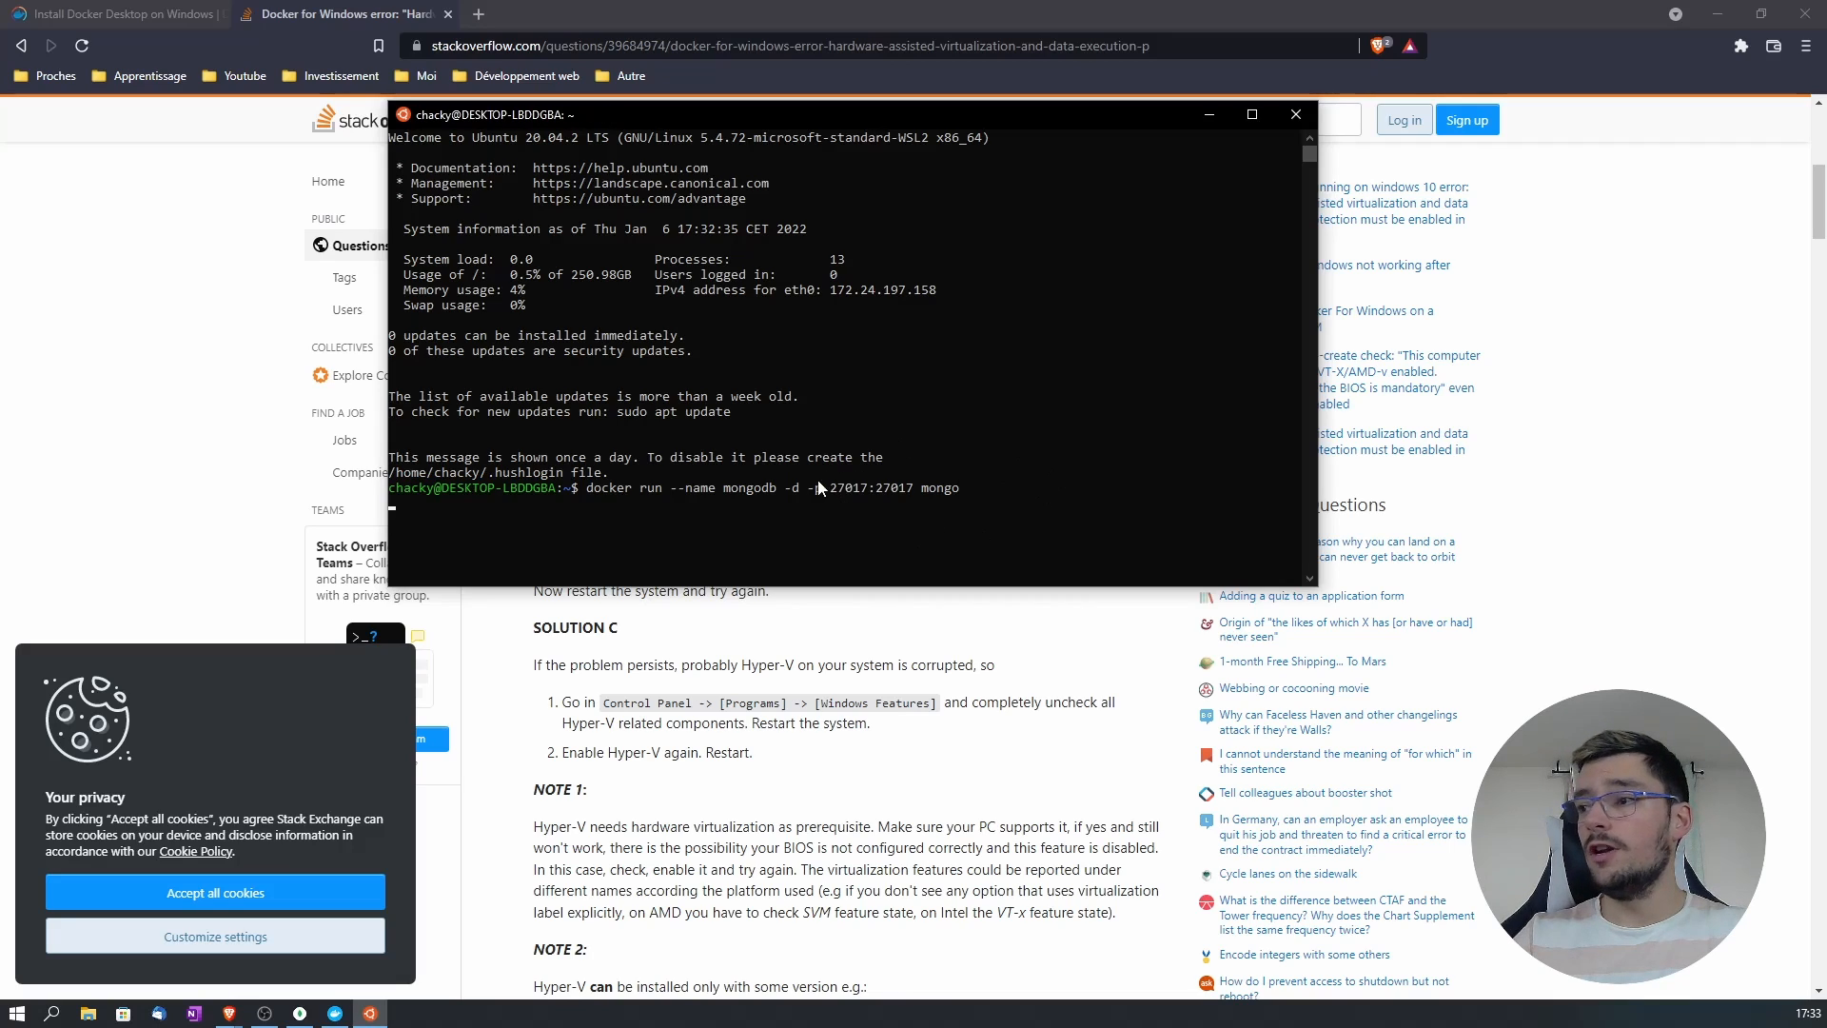
key("Return")
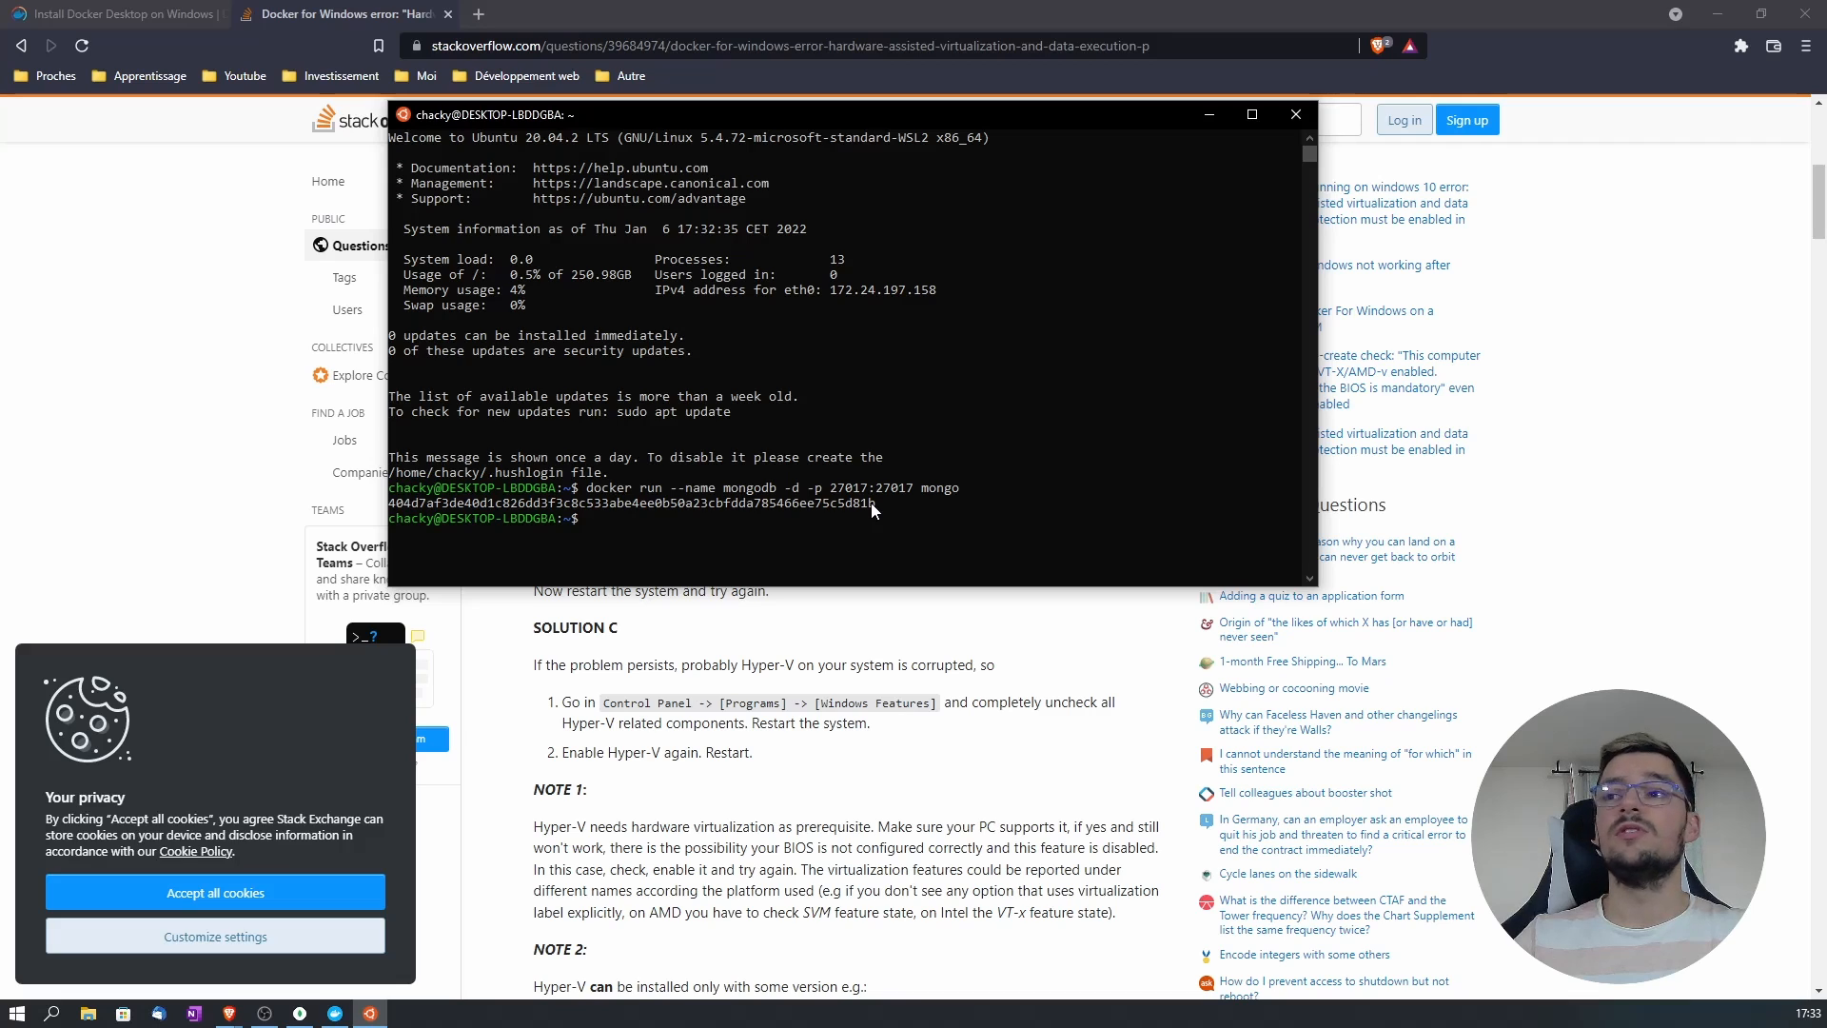
left_click(1285, 122)
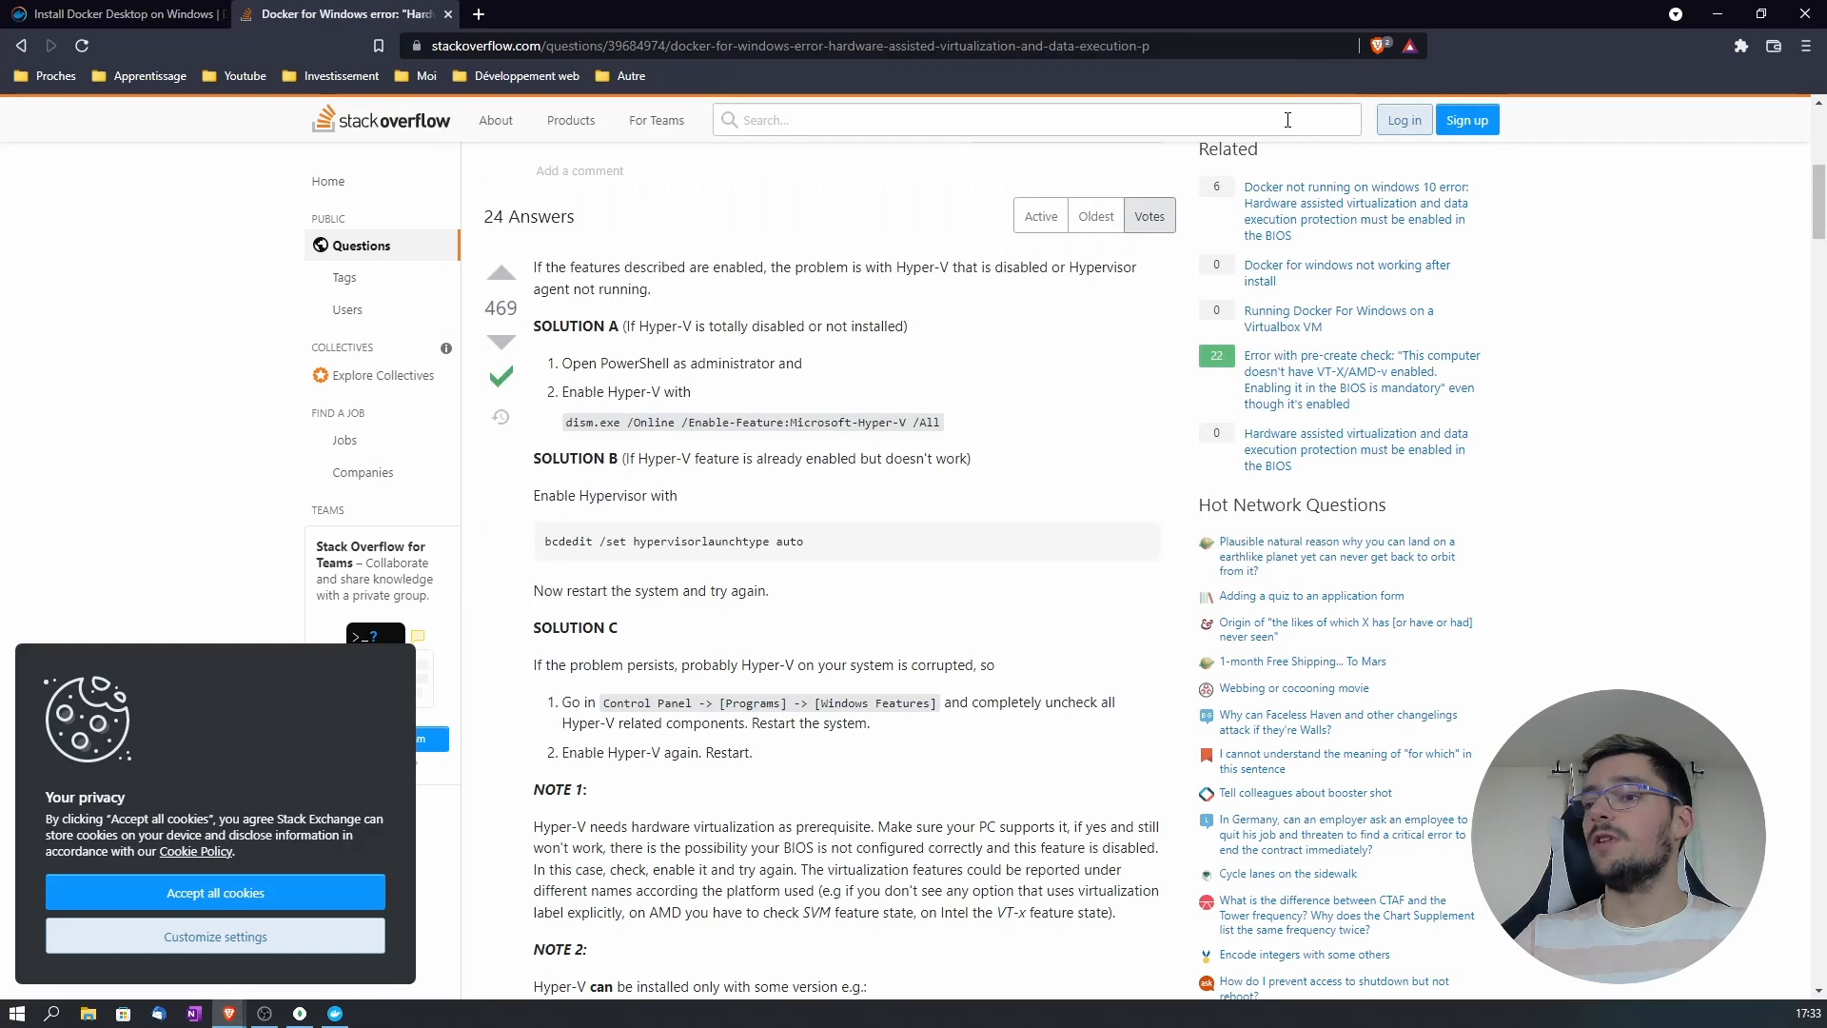
Step: Switch to Docker Desktop, examine the mongo entry among the local images, and minimize the window
left_click(329, 1019)
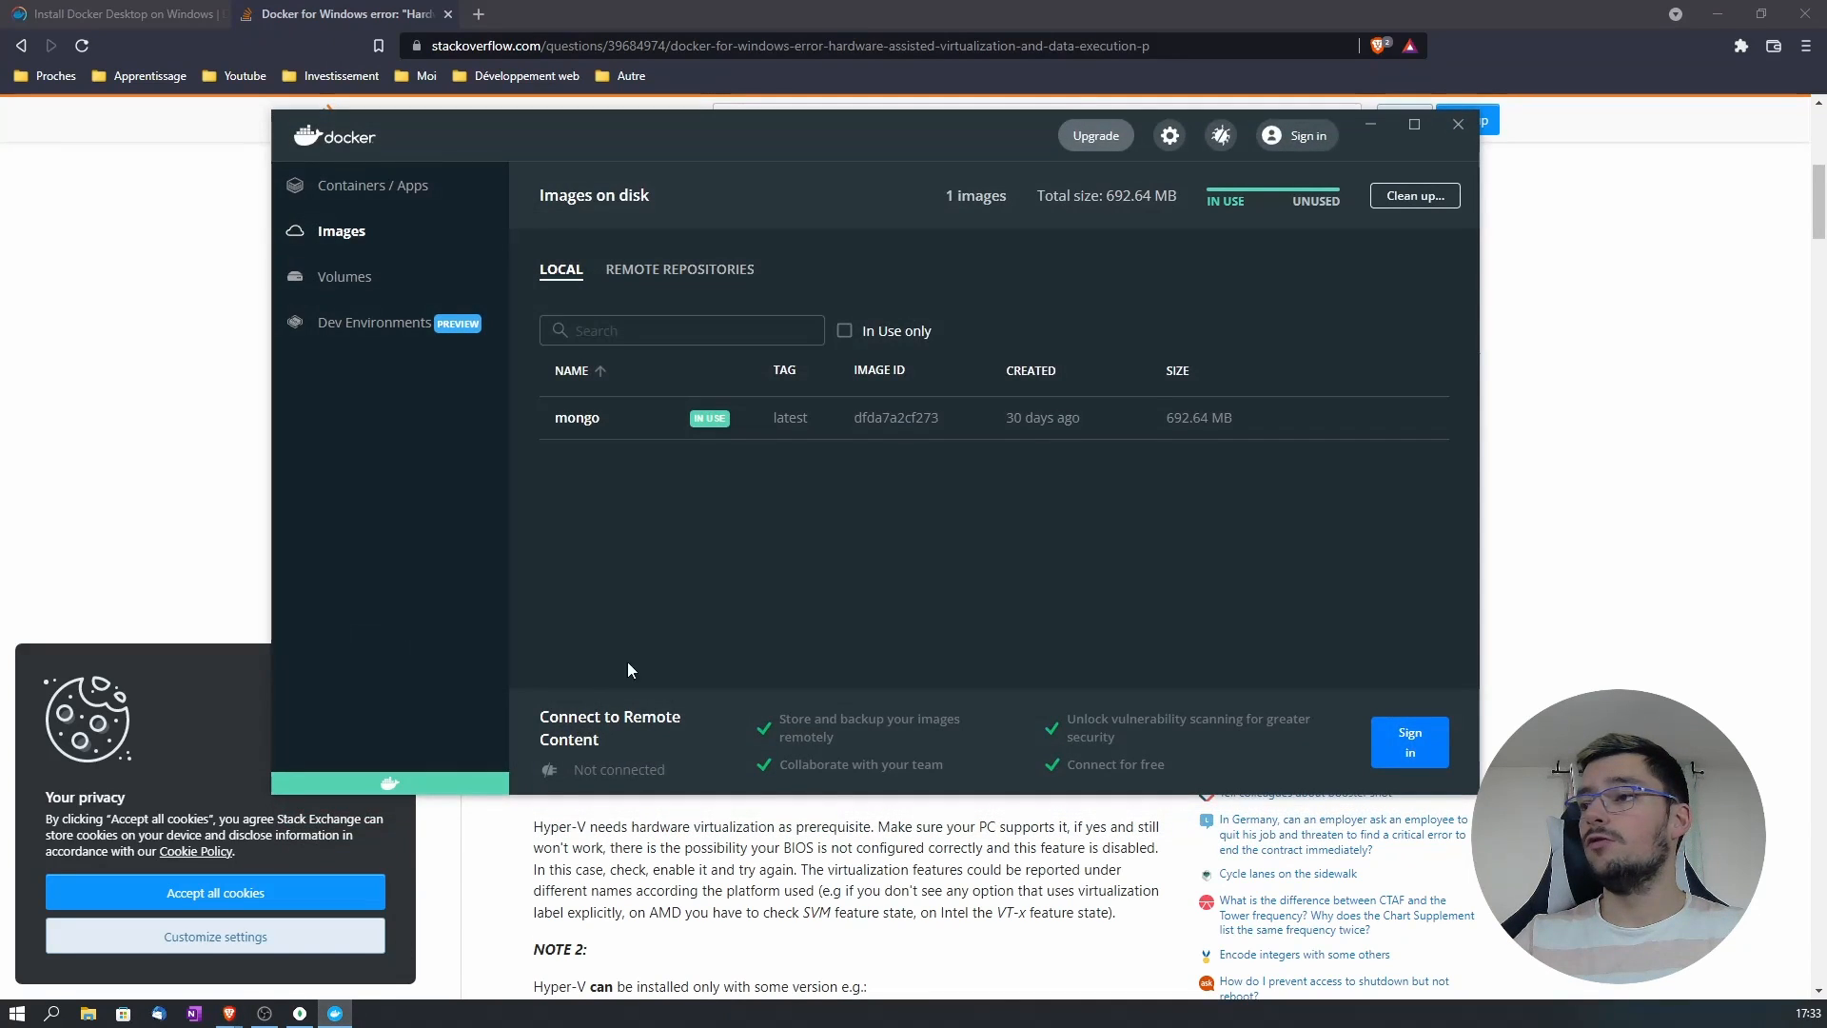
mouse_move(1357, 432)
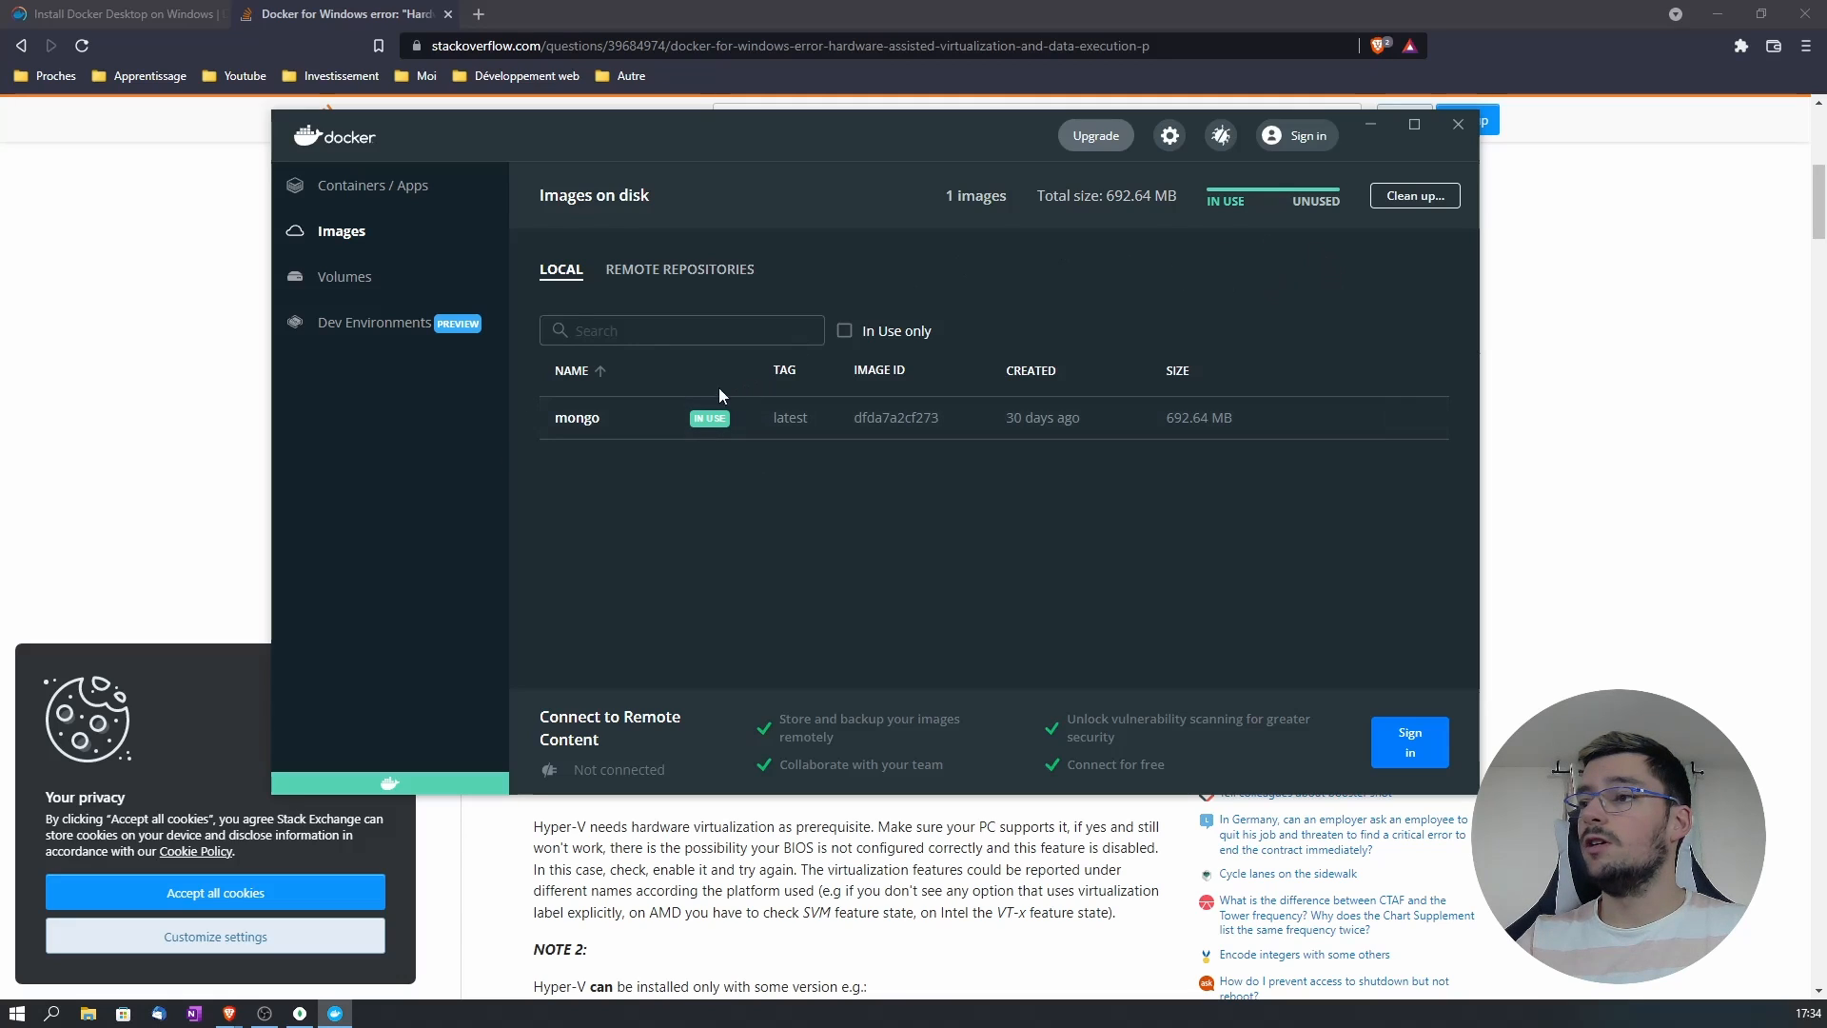
left_click(1371, 133)
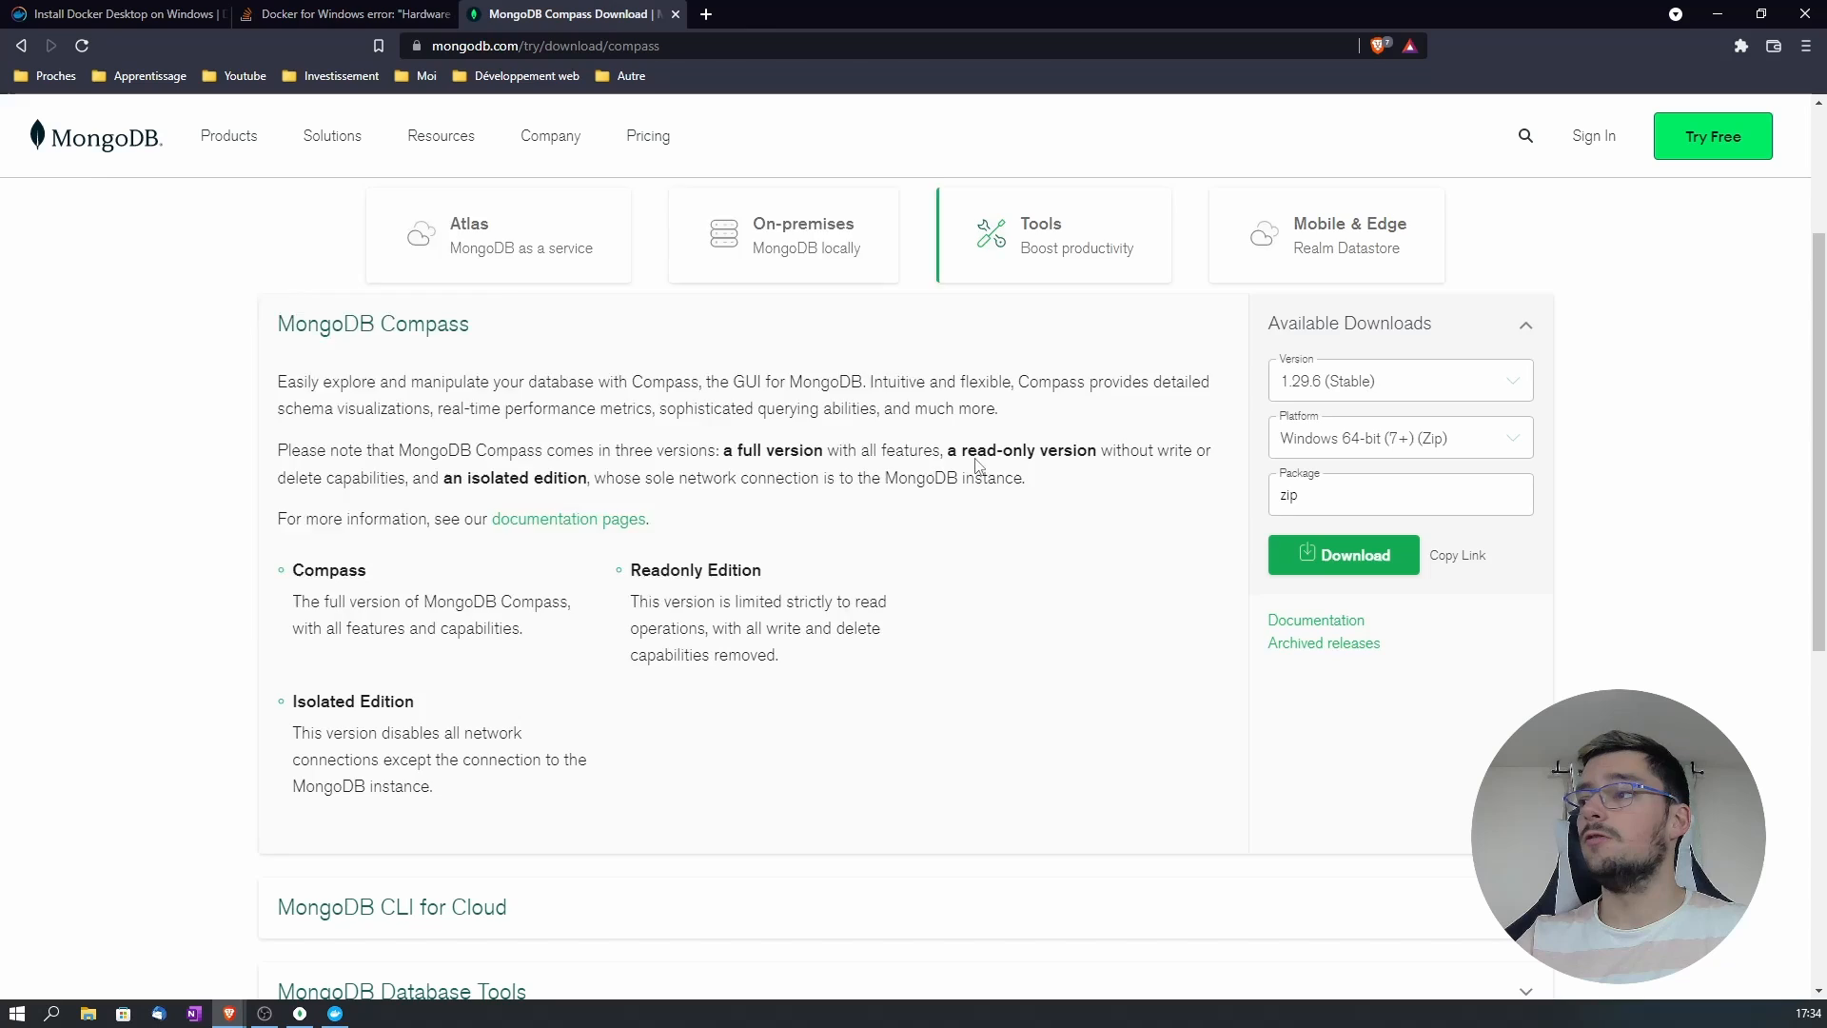
Step: Examine the MongoDB Compass download section, including the versions and platforms offered
scroll(1068, 453, "up", 3)
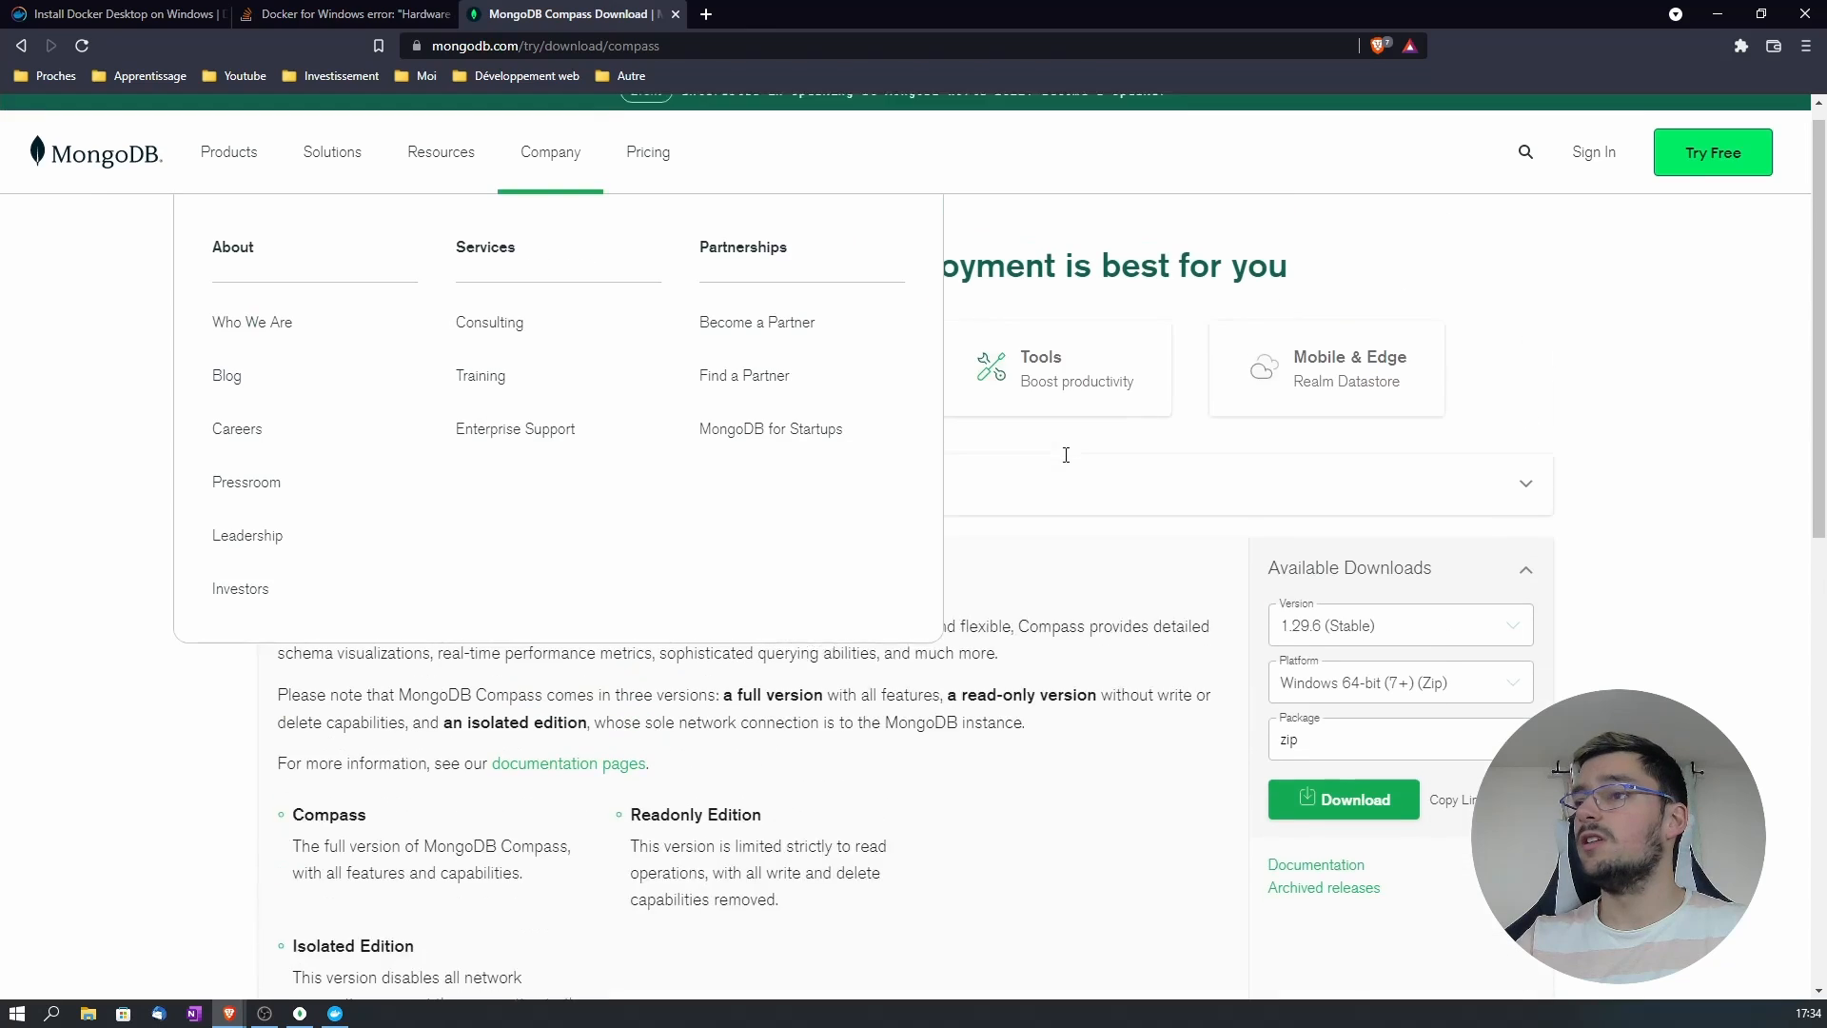
scroll(1692, 508, "down", 2)
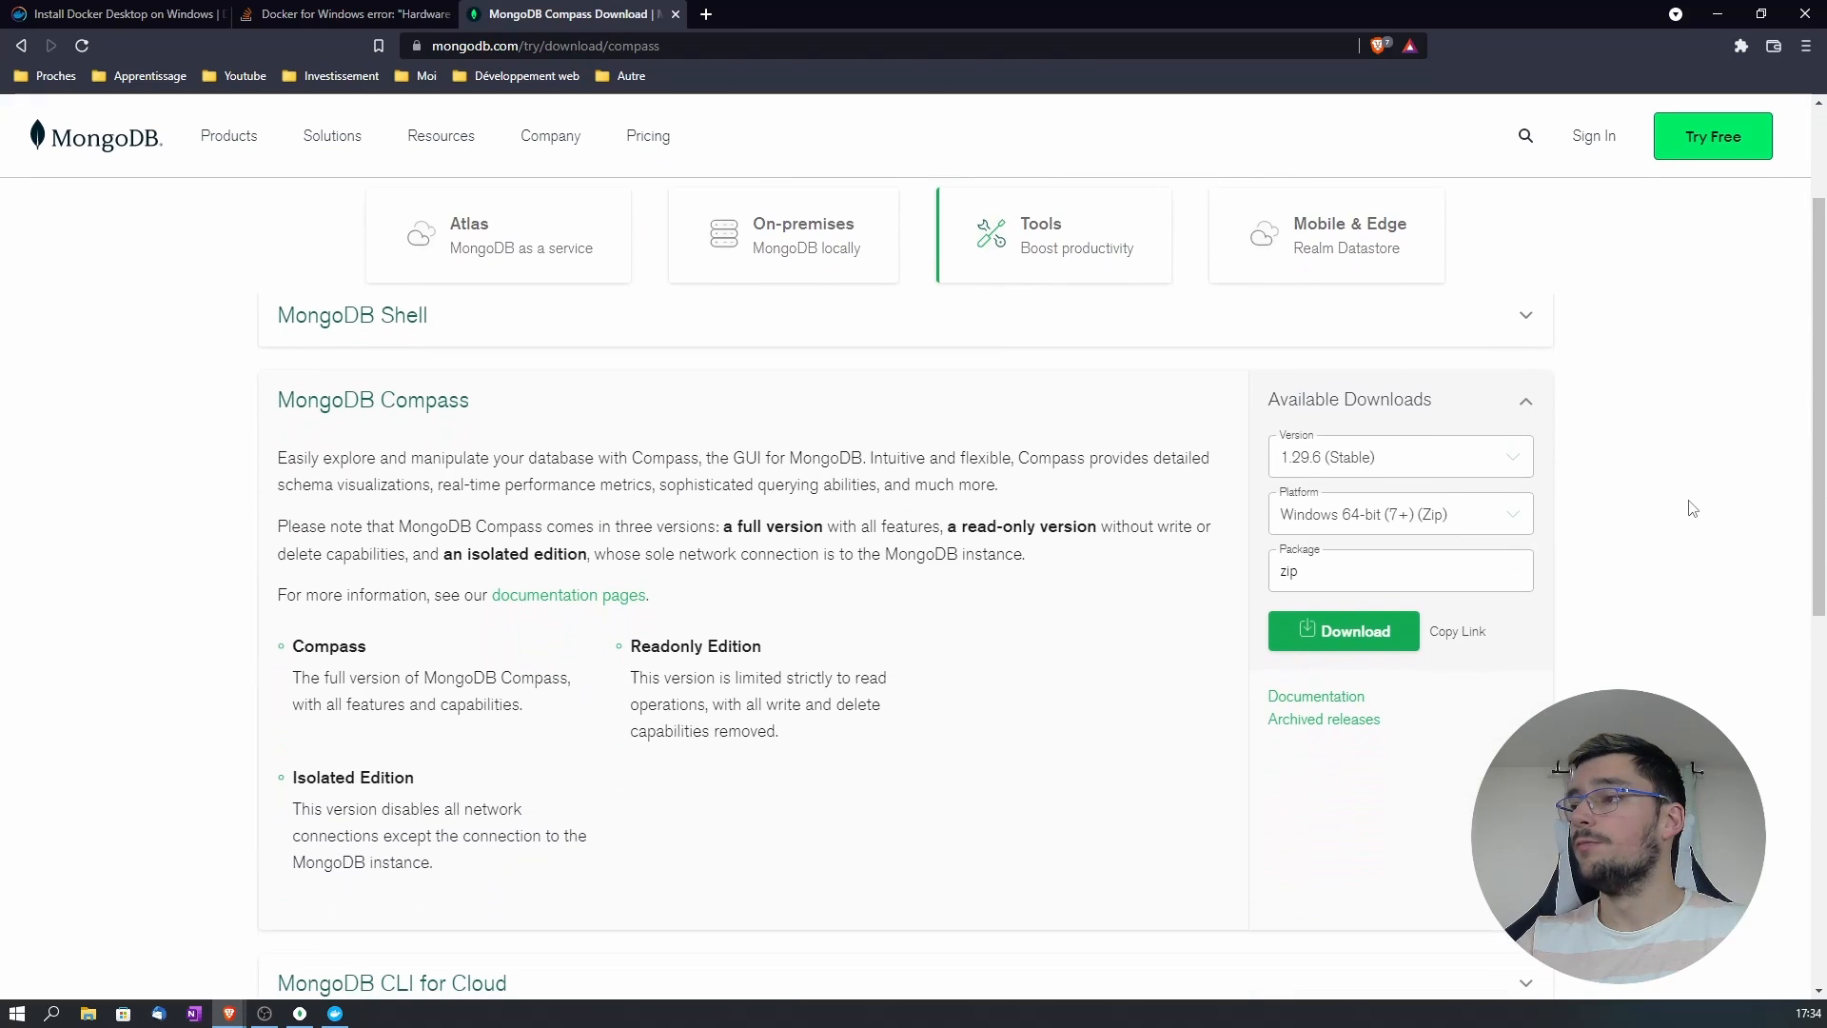
left_click(1380, 464)
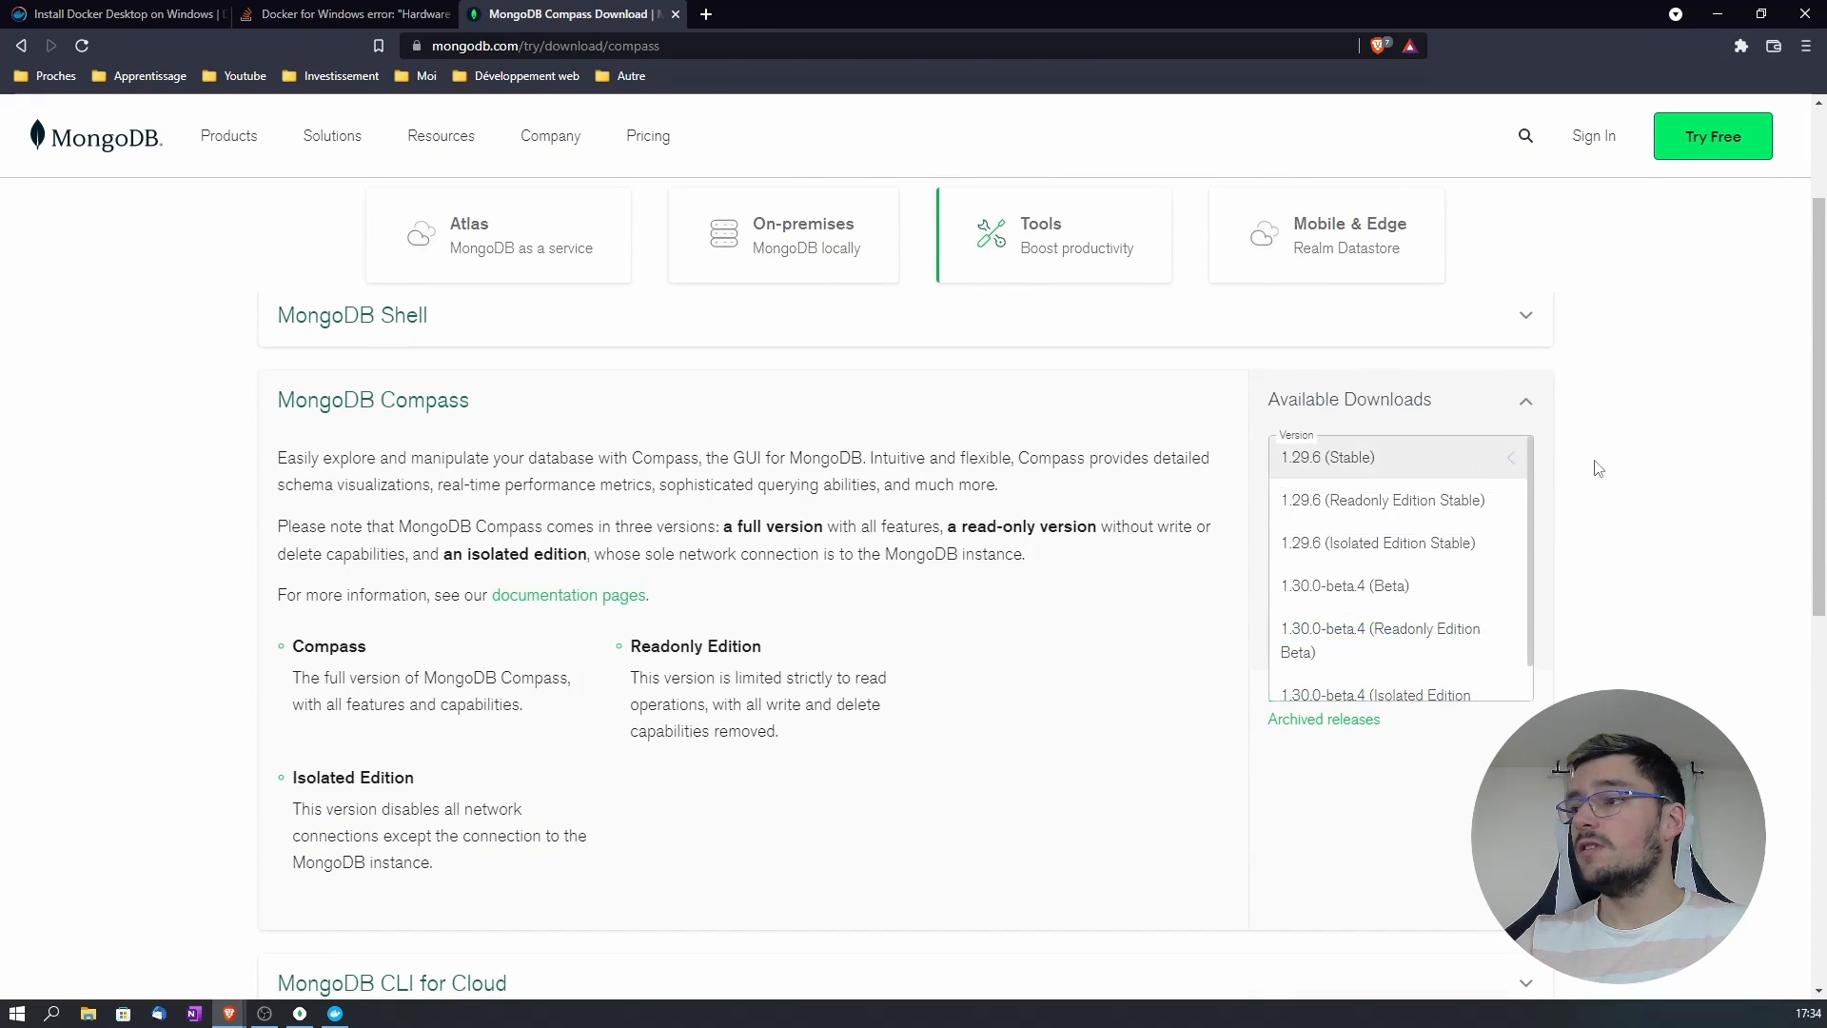
left_click(1684, 474)
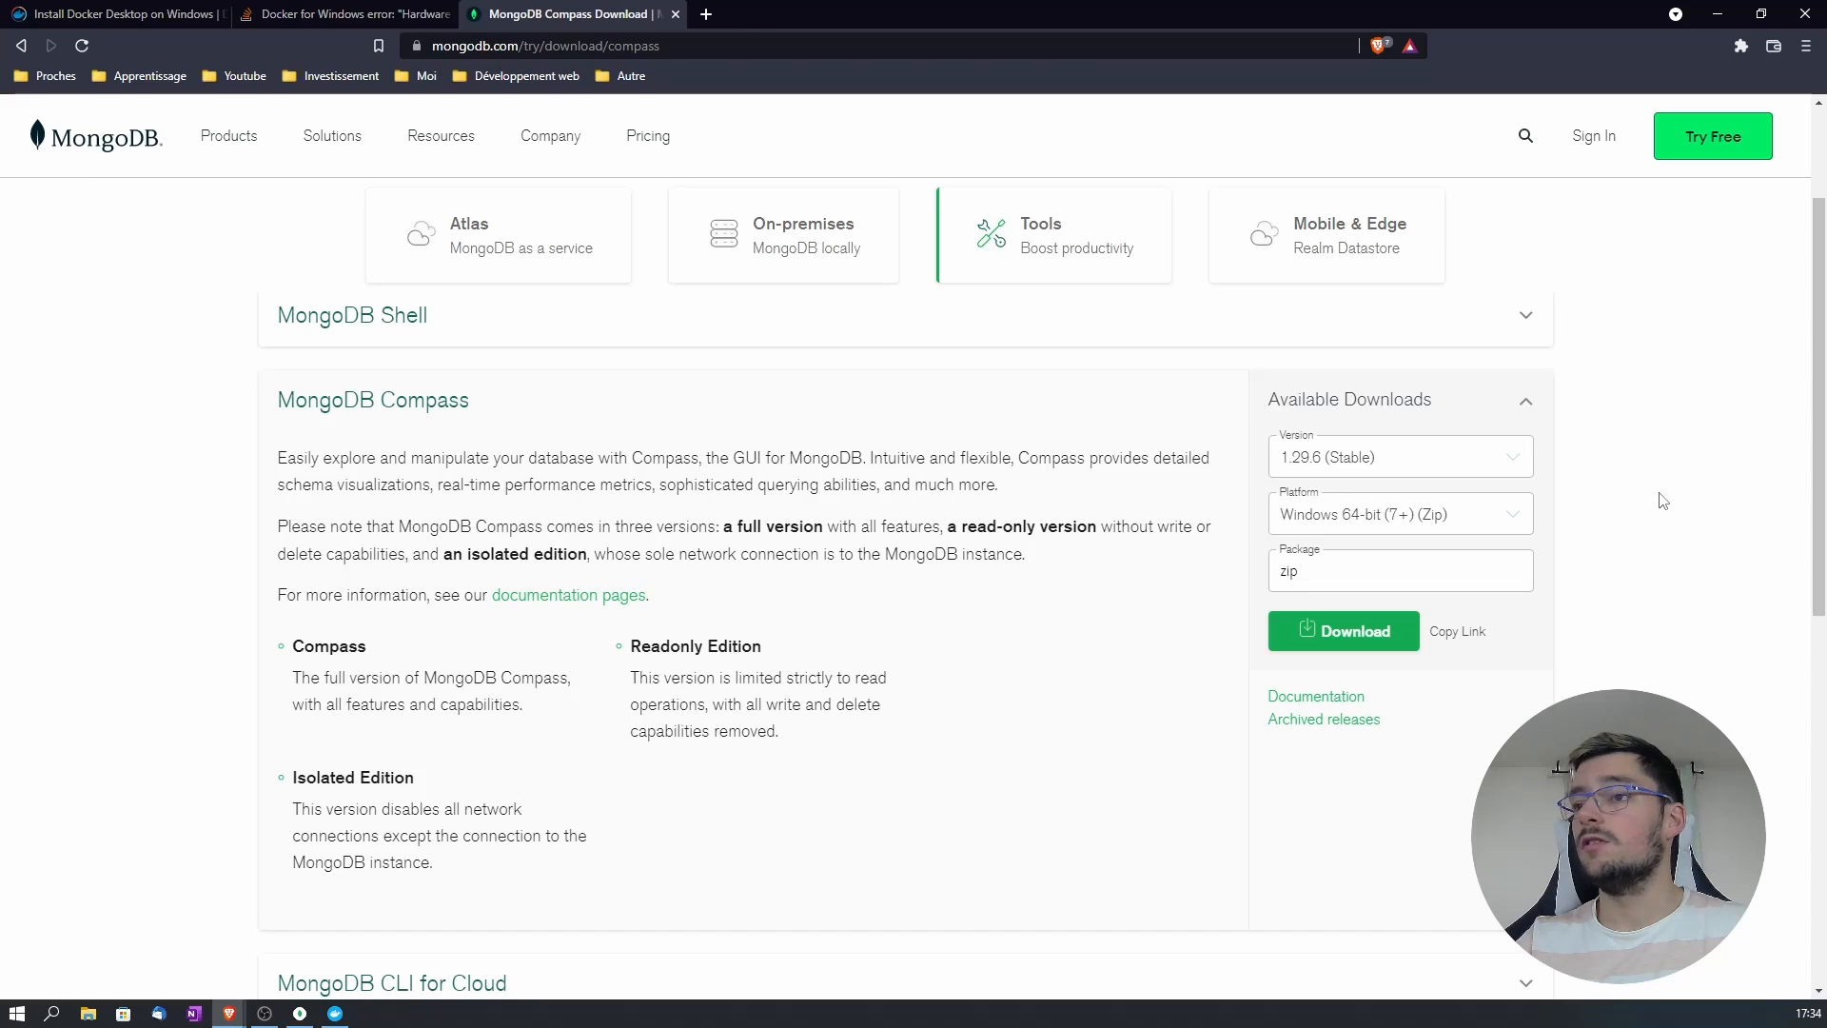
left_click(1453, 530)
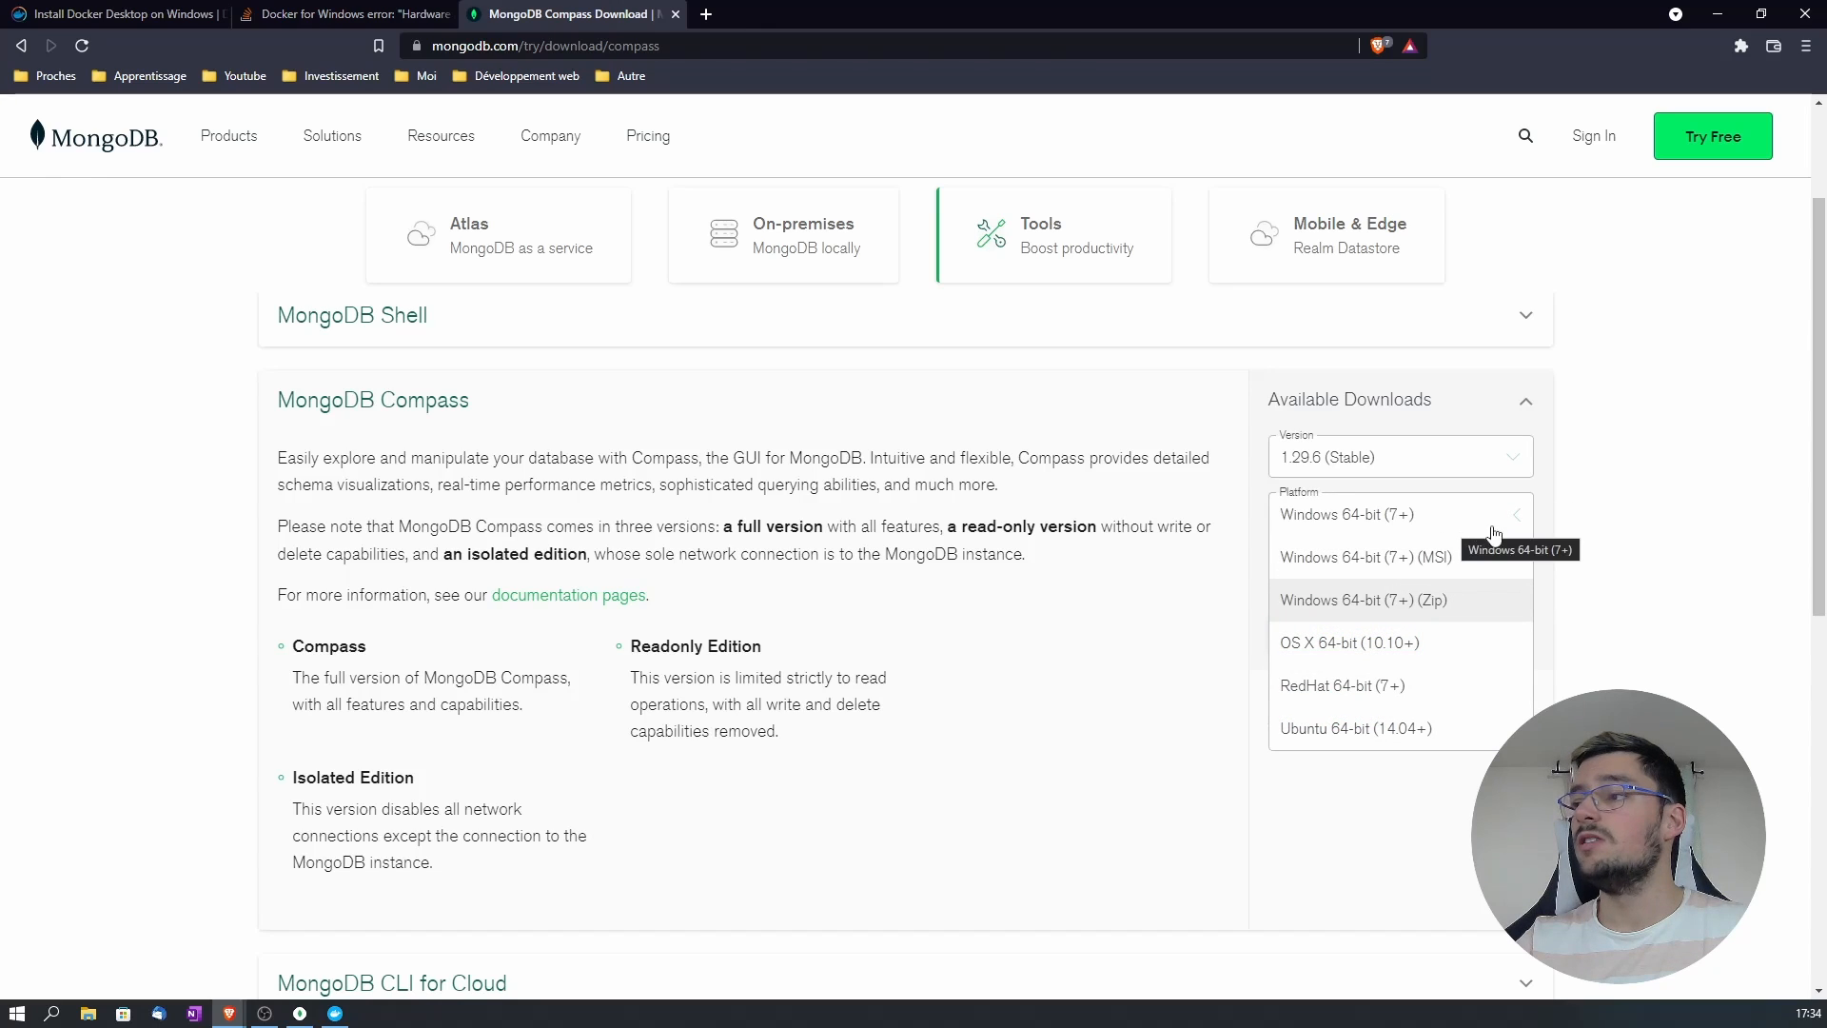
left_click(1361, 600)
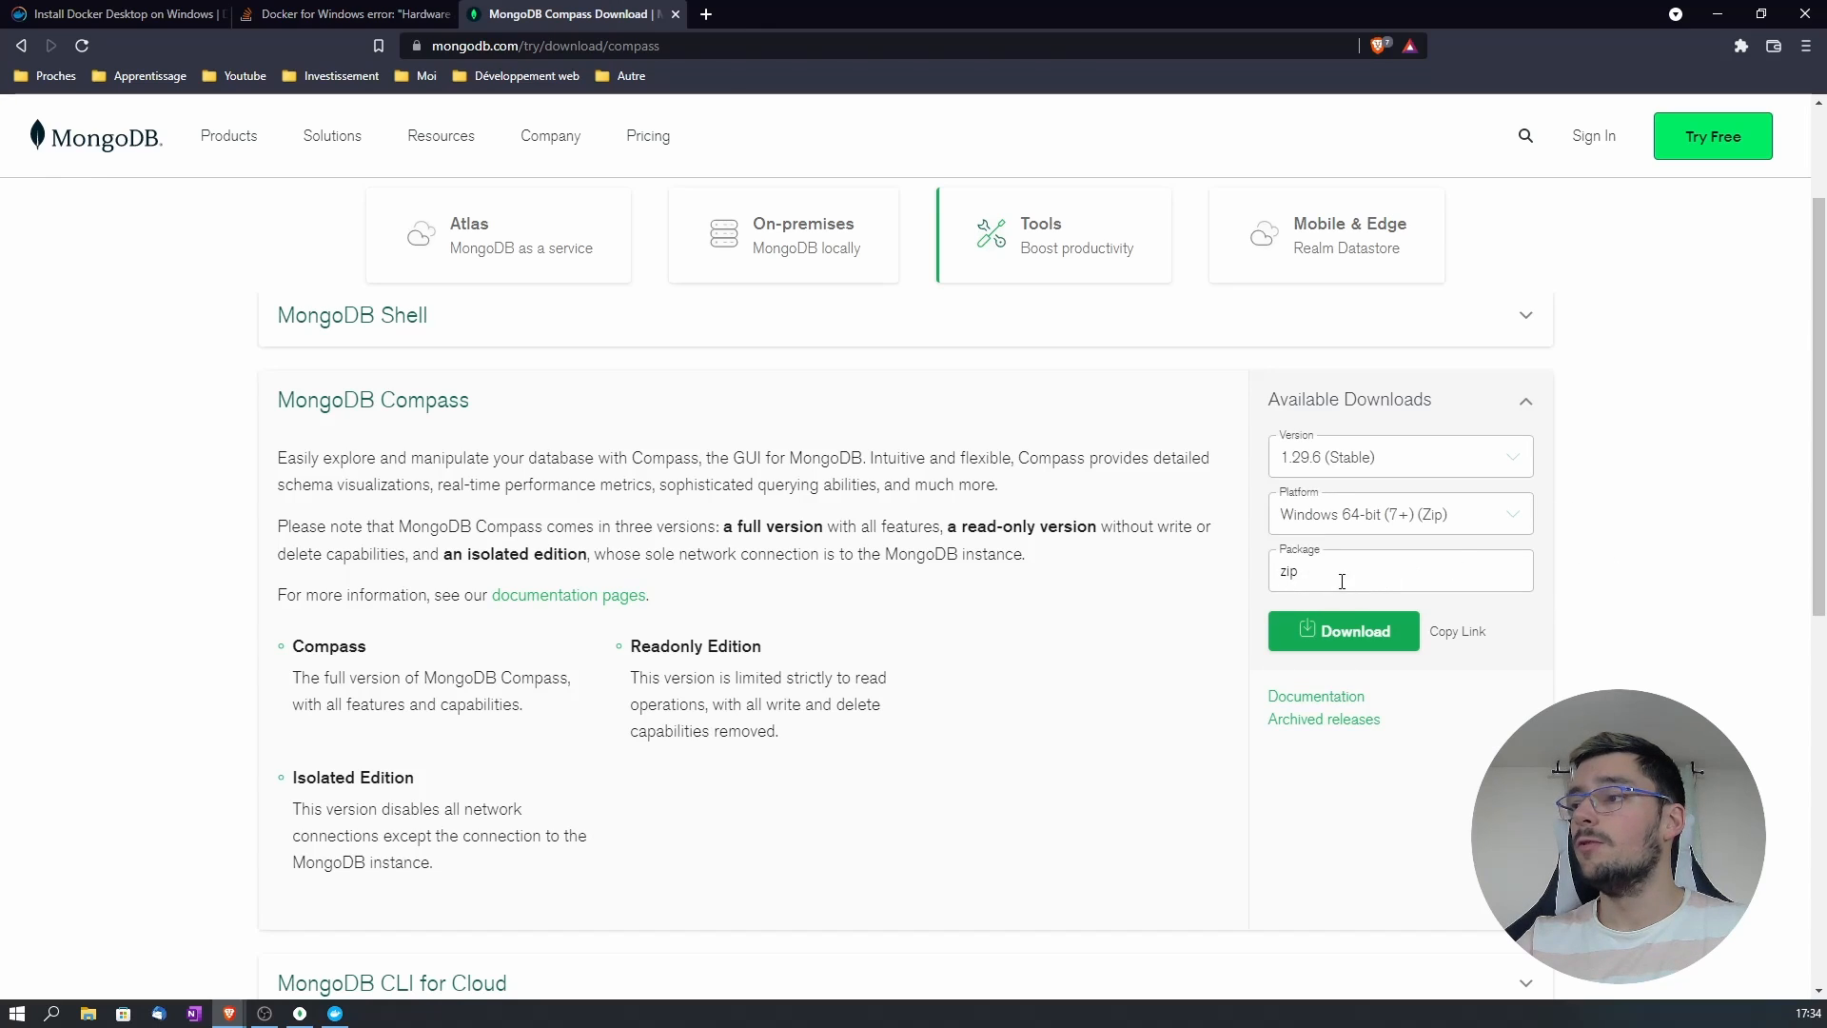
left_click(1365, 529)
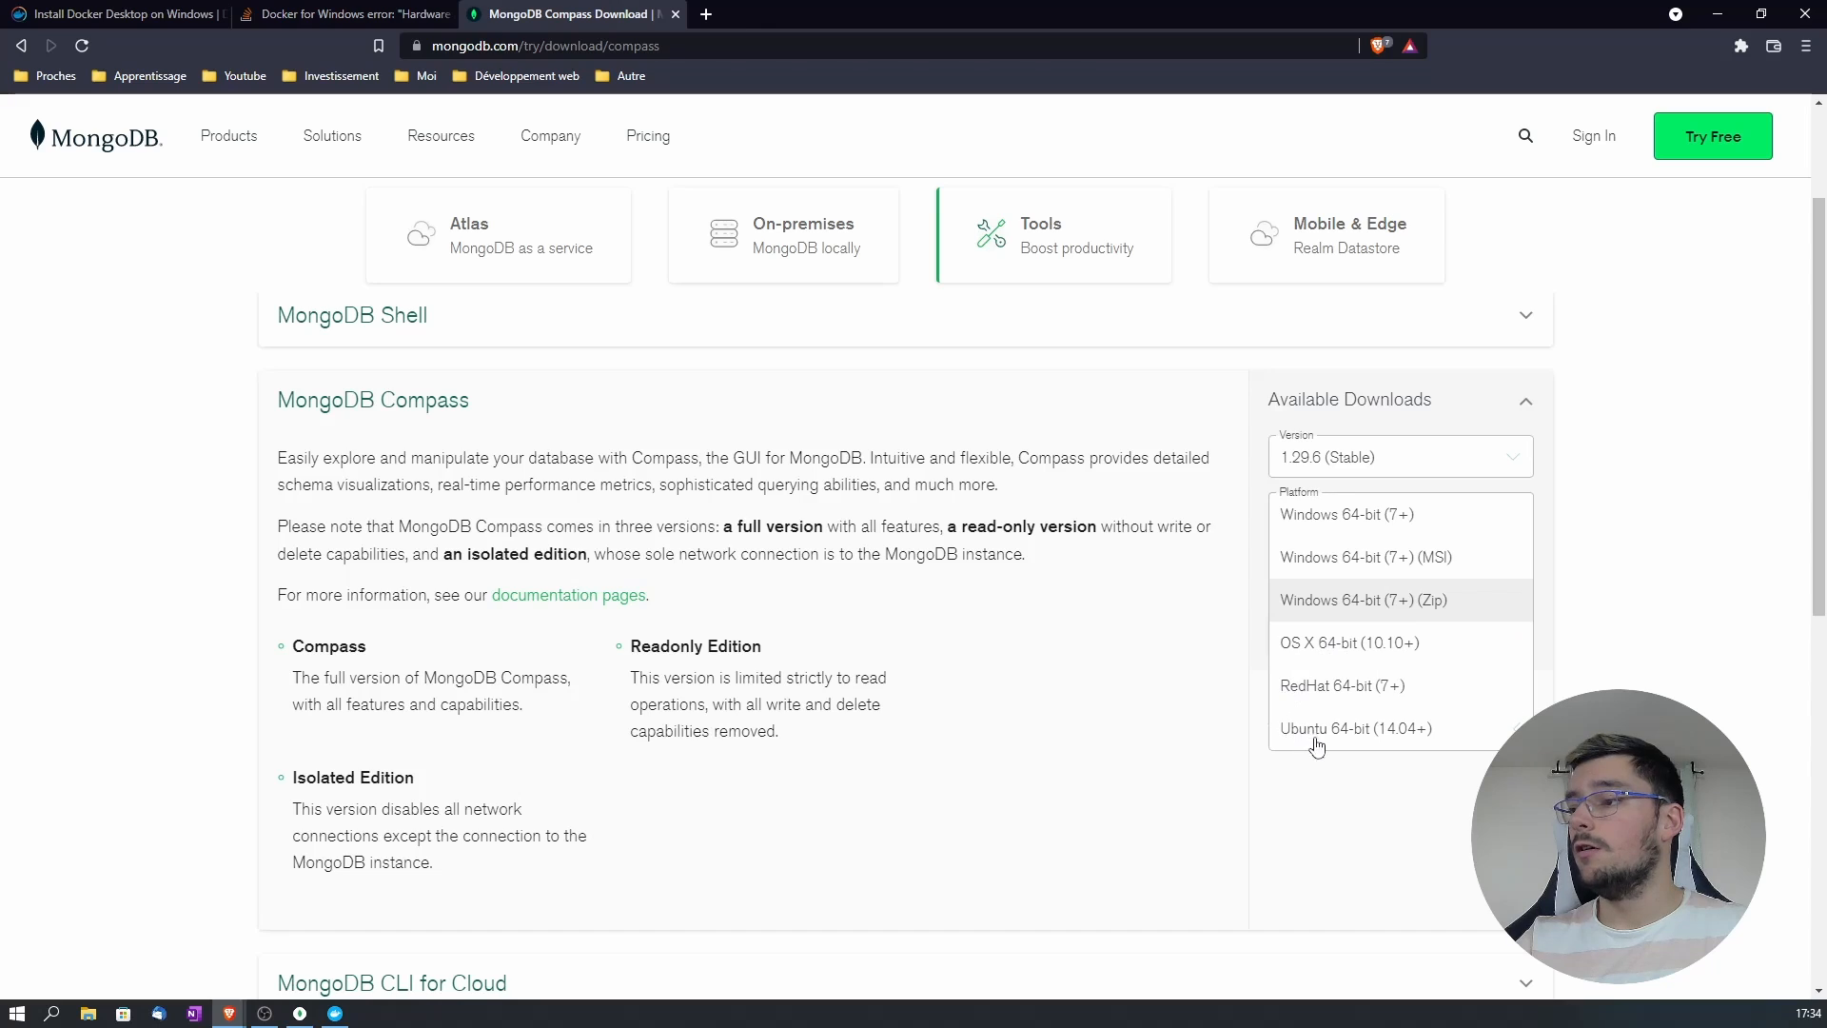
left_click(1693, 472)
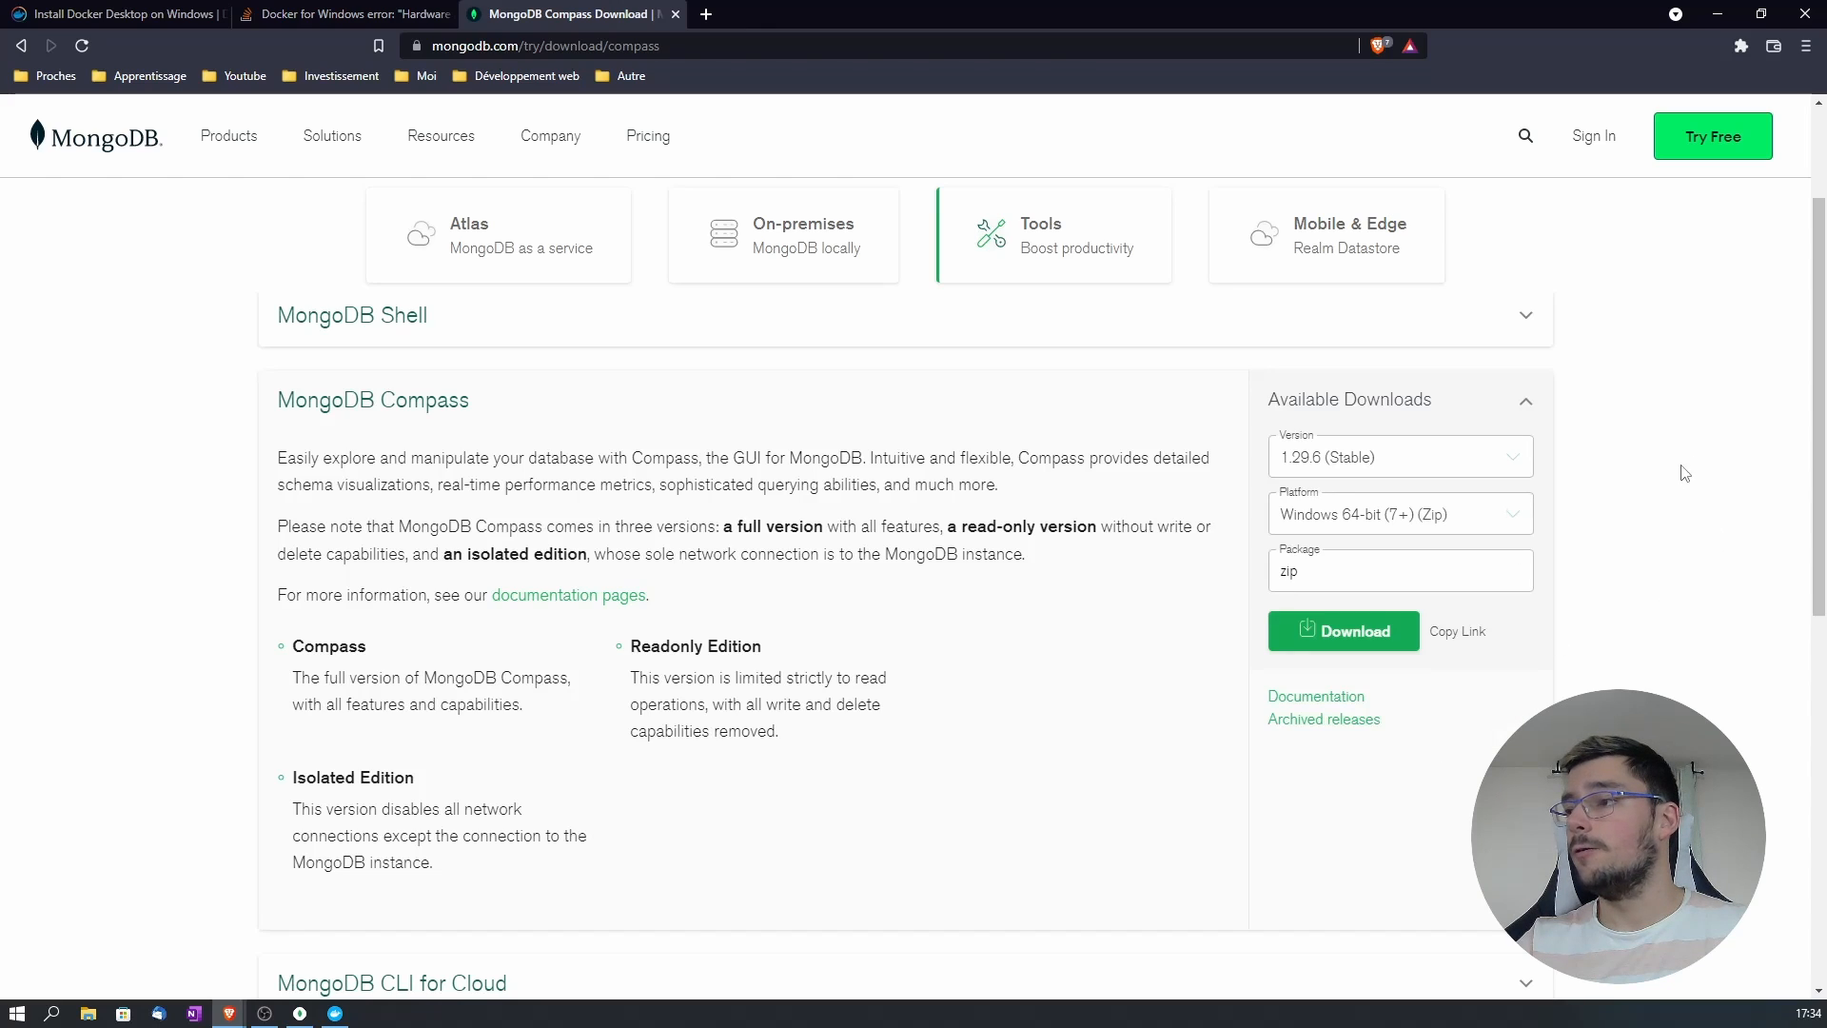
Step: Choose version 1.29.6 (Stable) and platform Windows 64-bit (7+) (MSI) for the MongoDB Compass download
left_click(1356, 456)
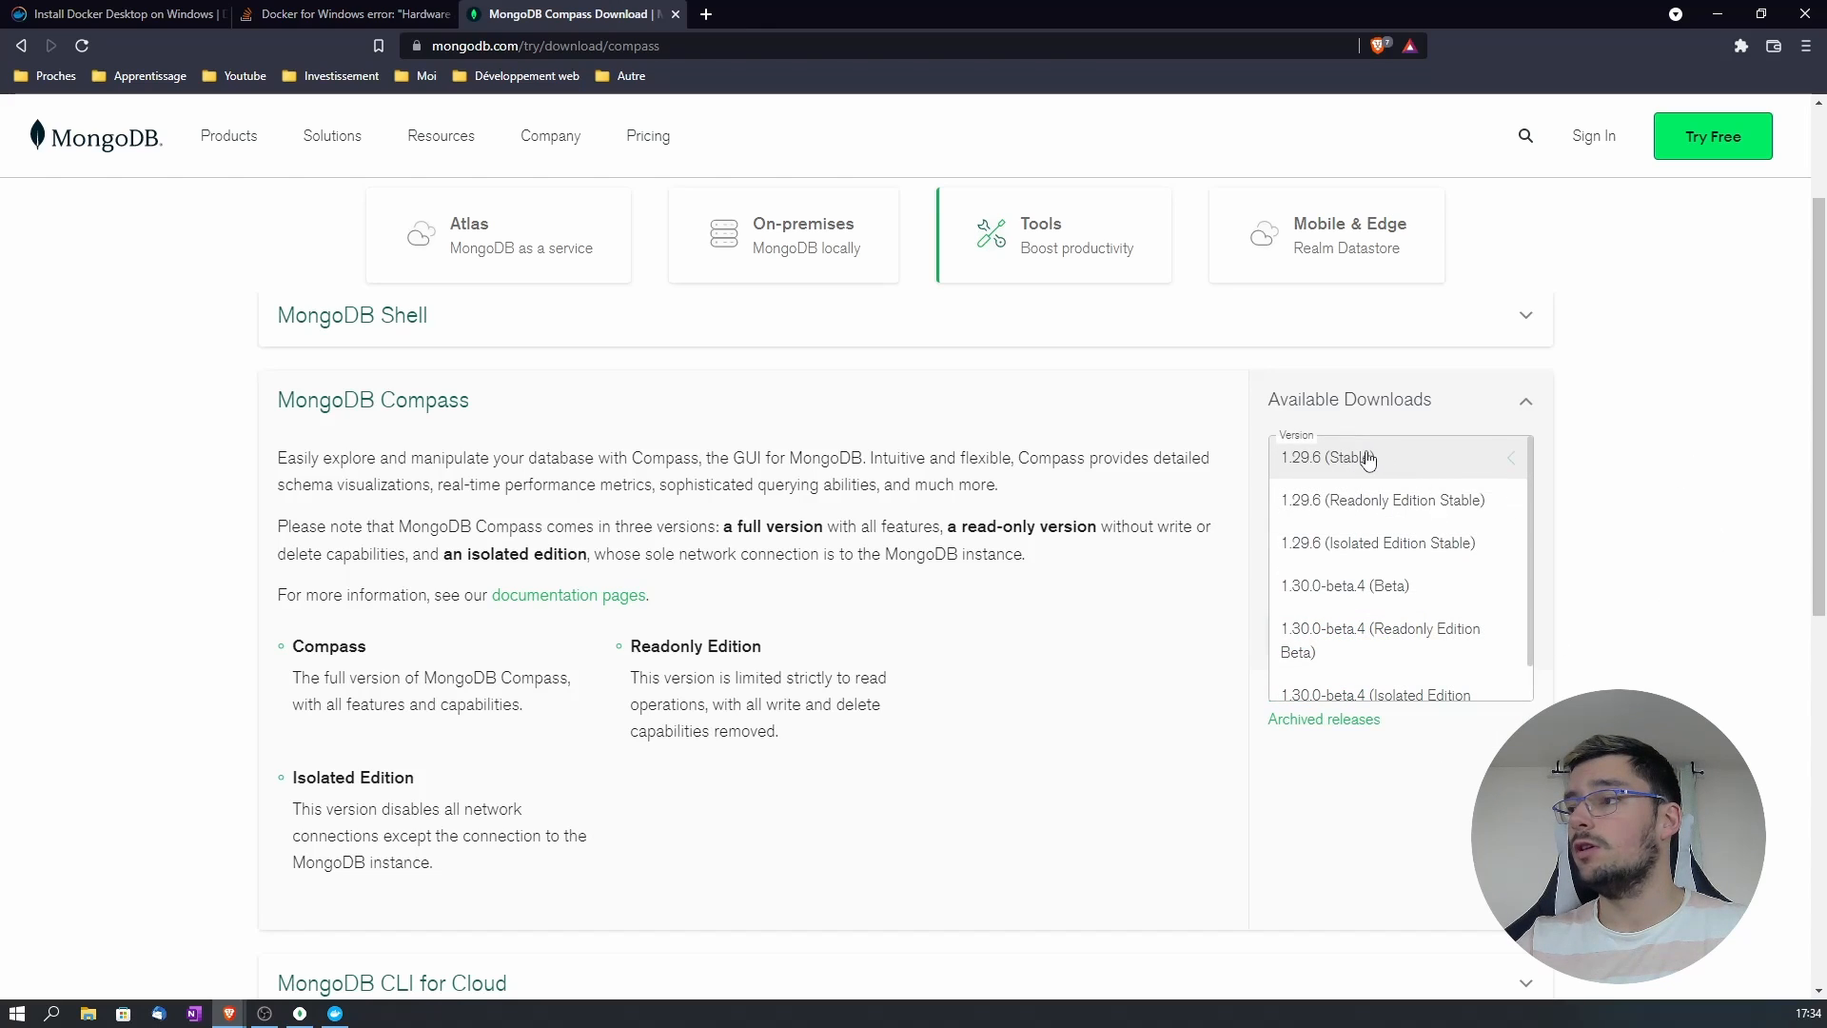
left_click(1367, 458)
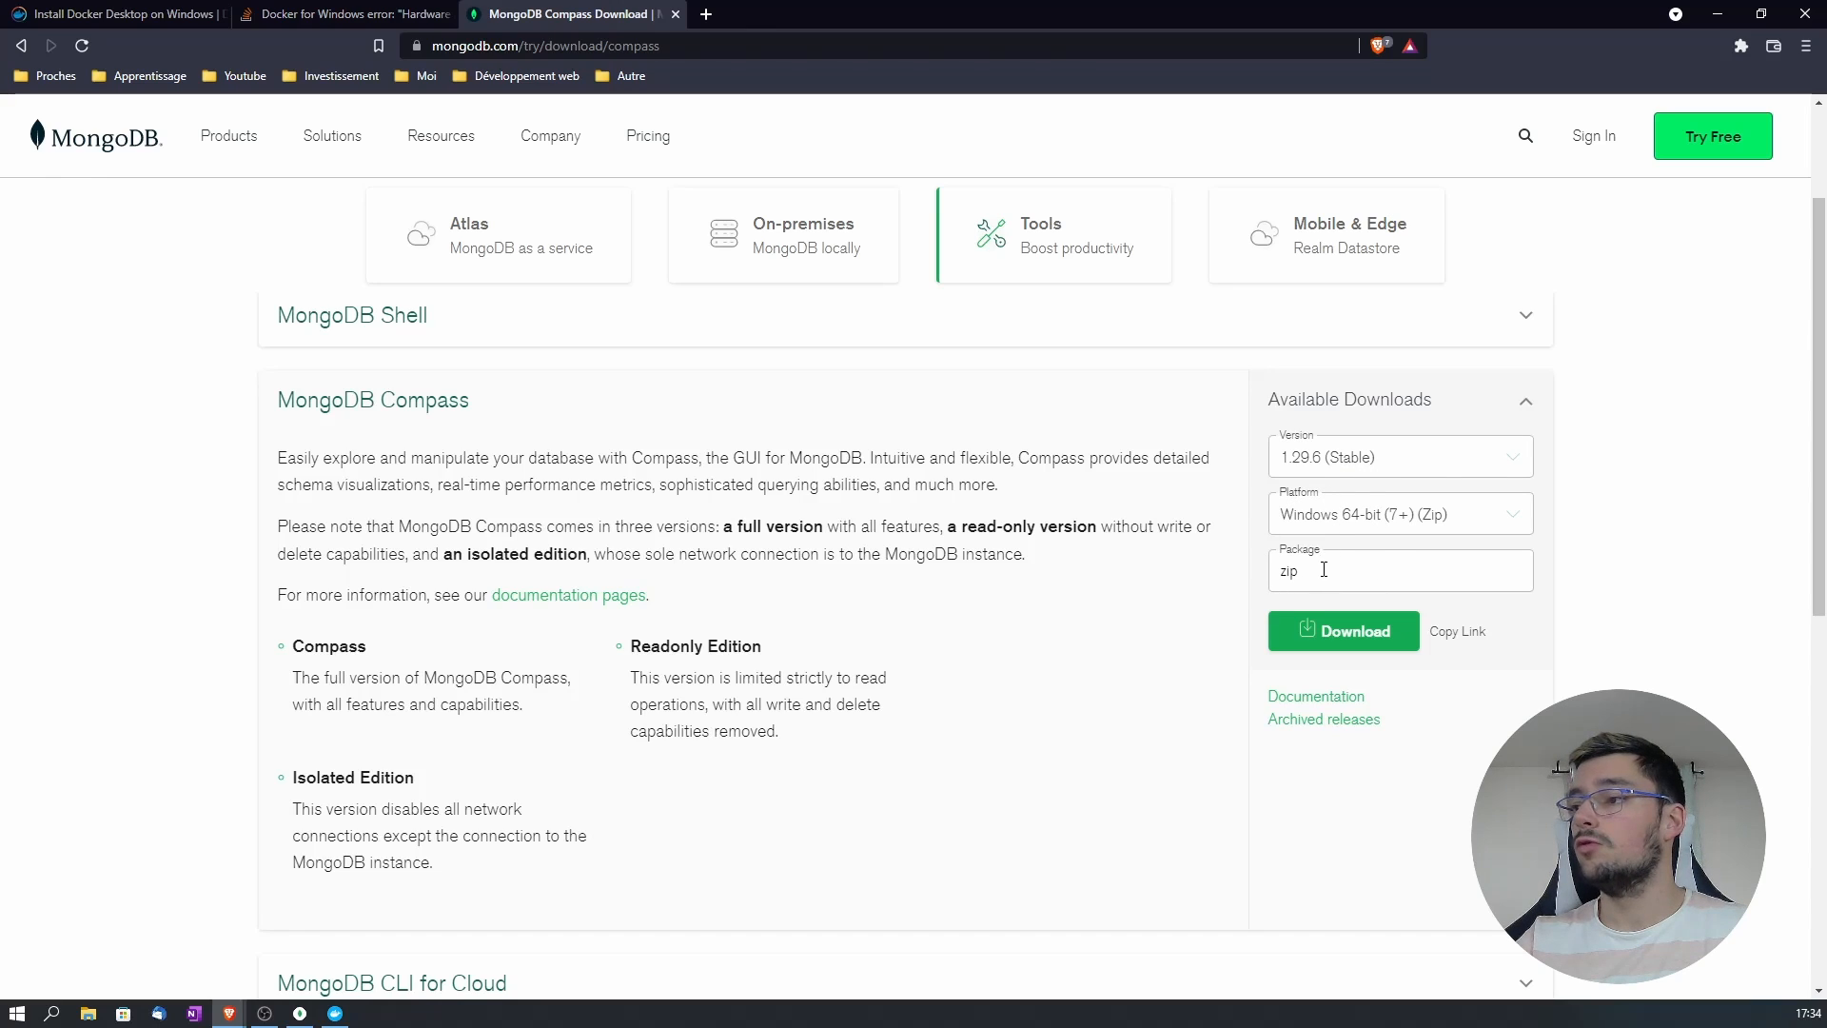
left_click(1388, 516)
left_click(1444, 563)
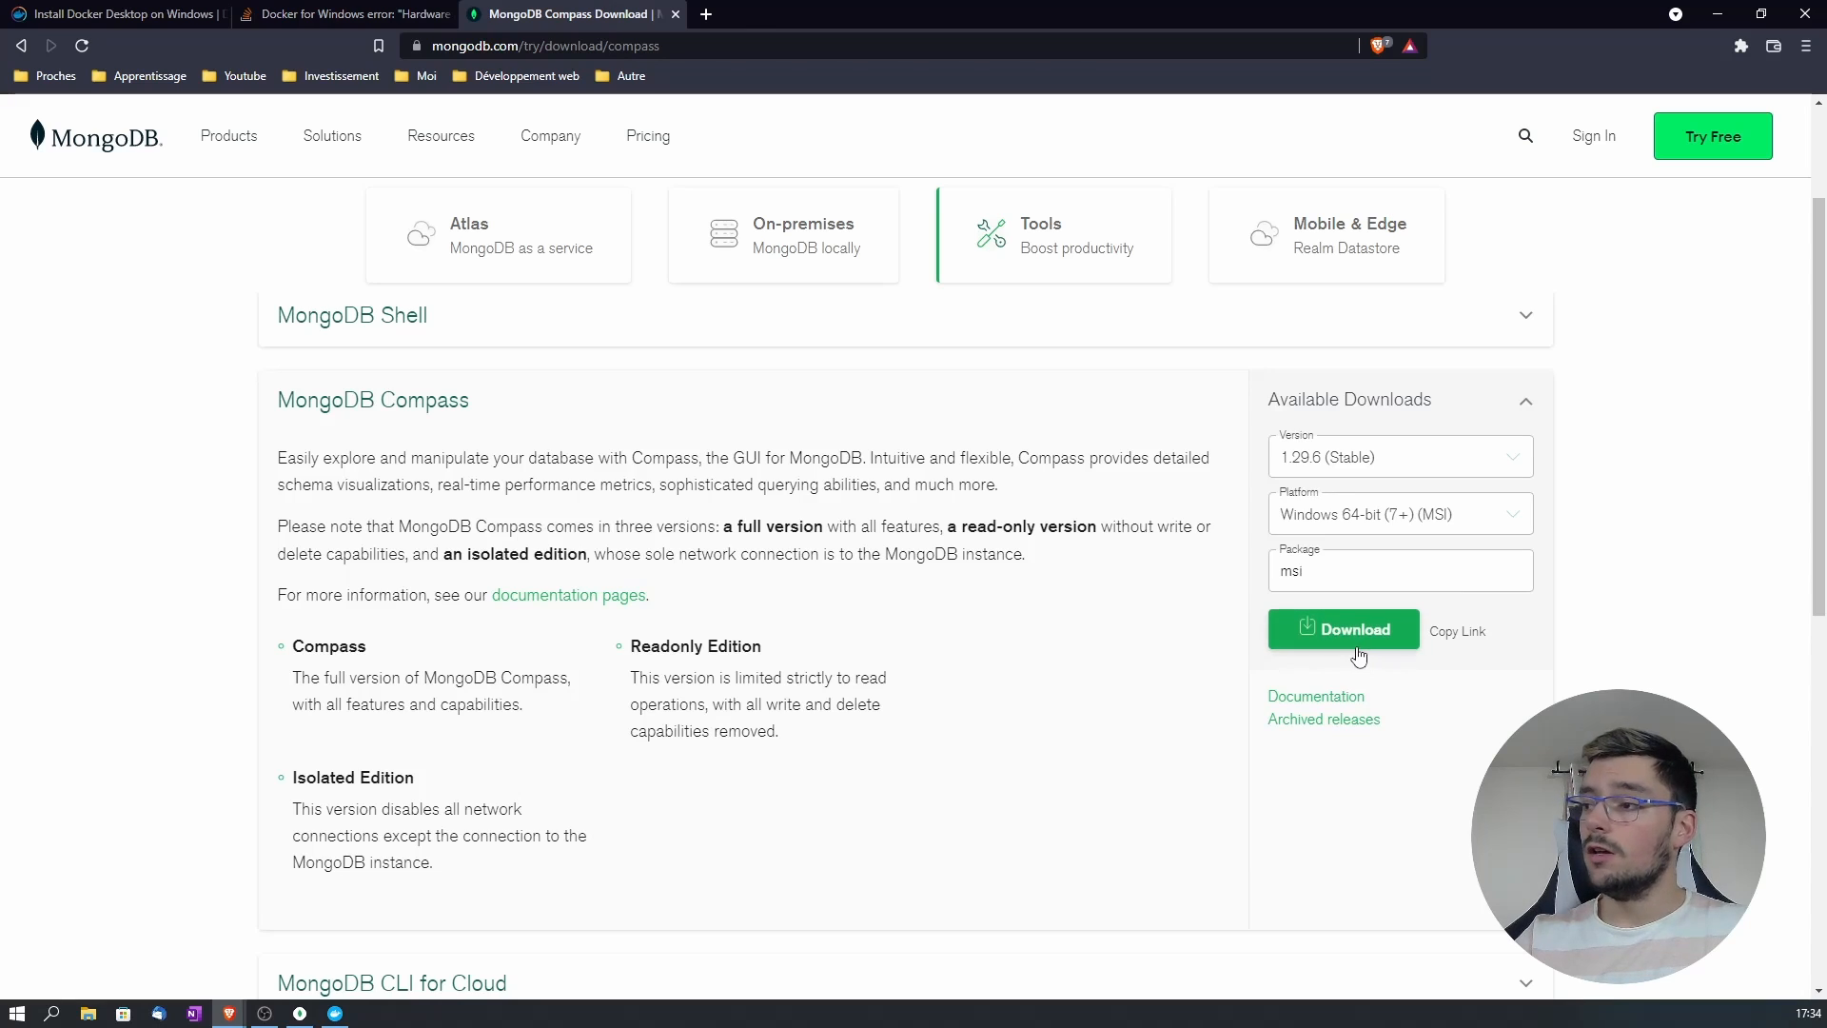
Step: Locate the mongodb-compass-1.29.6-win32-x64.msi installer in the Téléchargements folder and close the folder window
left_click(87, 1013)
double_click(1083, 375)
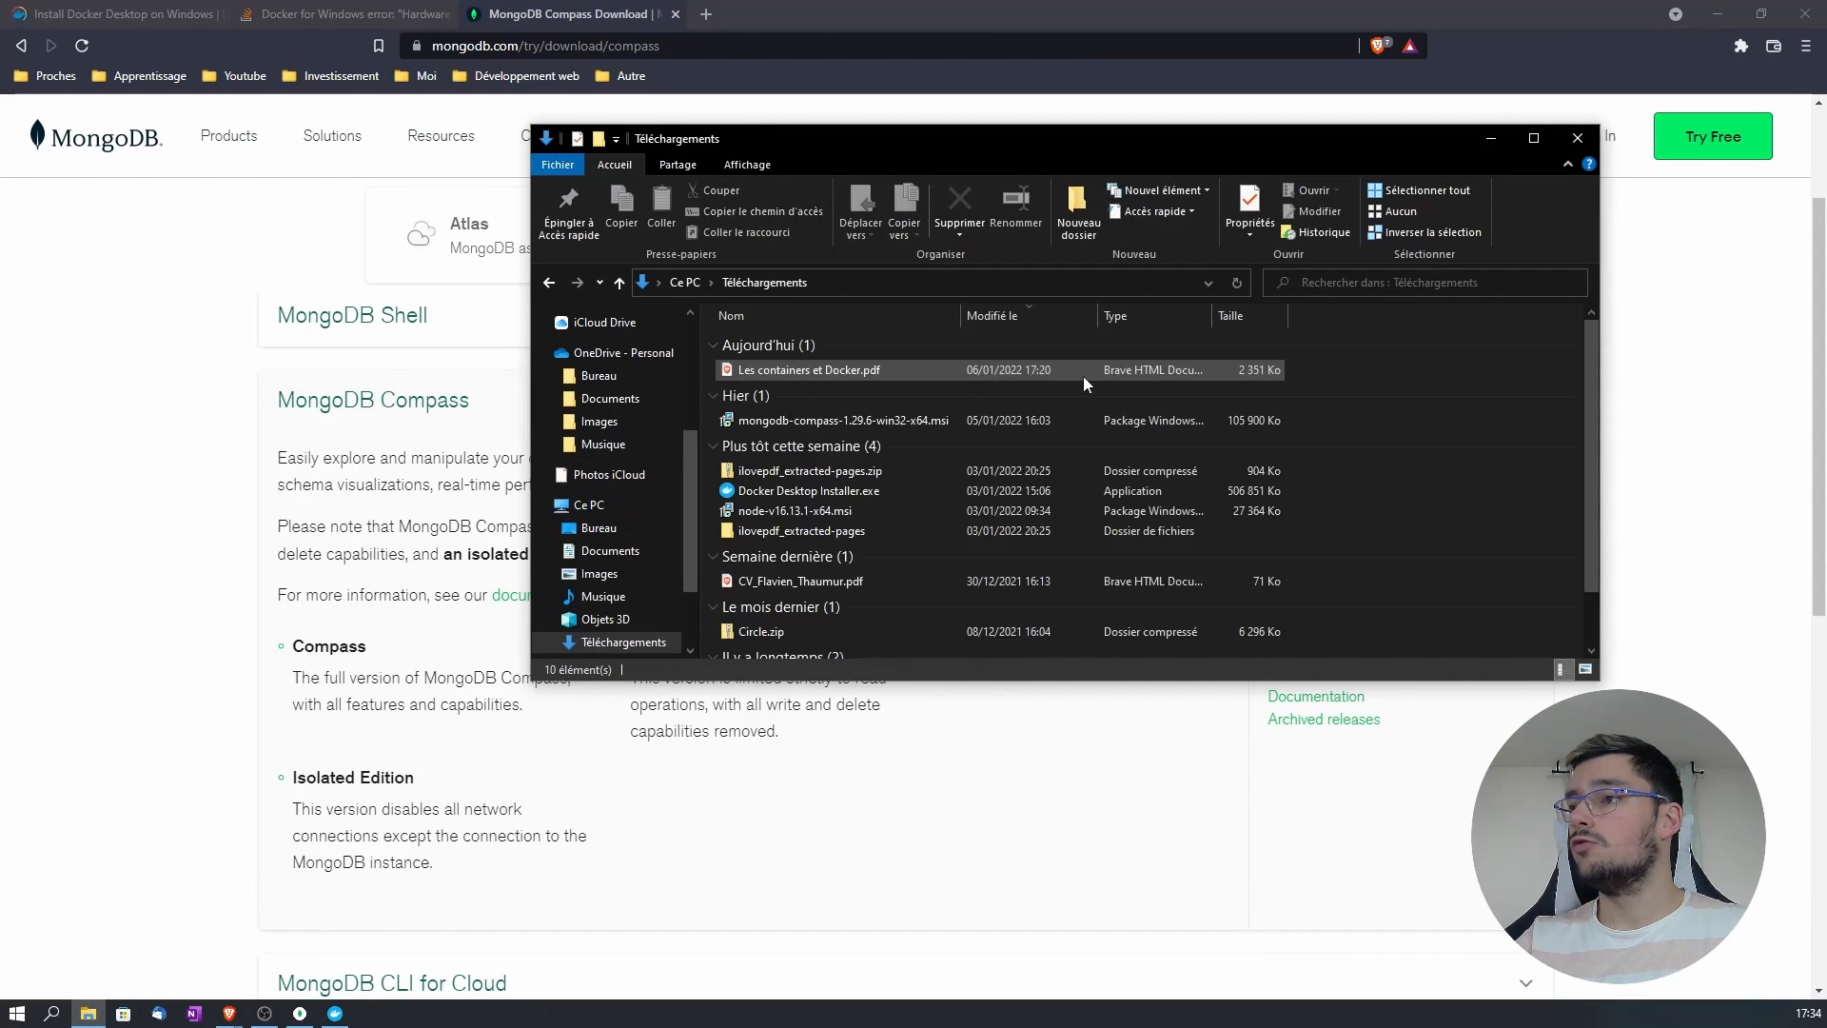
left_click(767, 419)
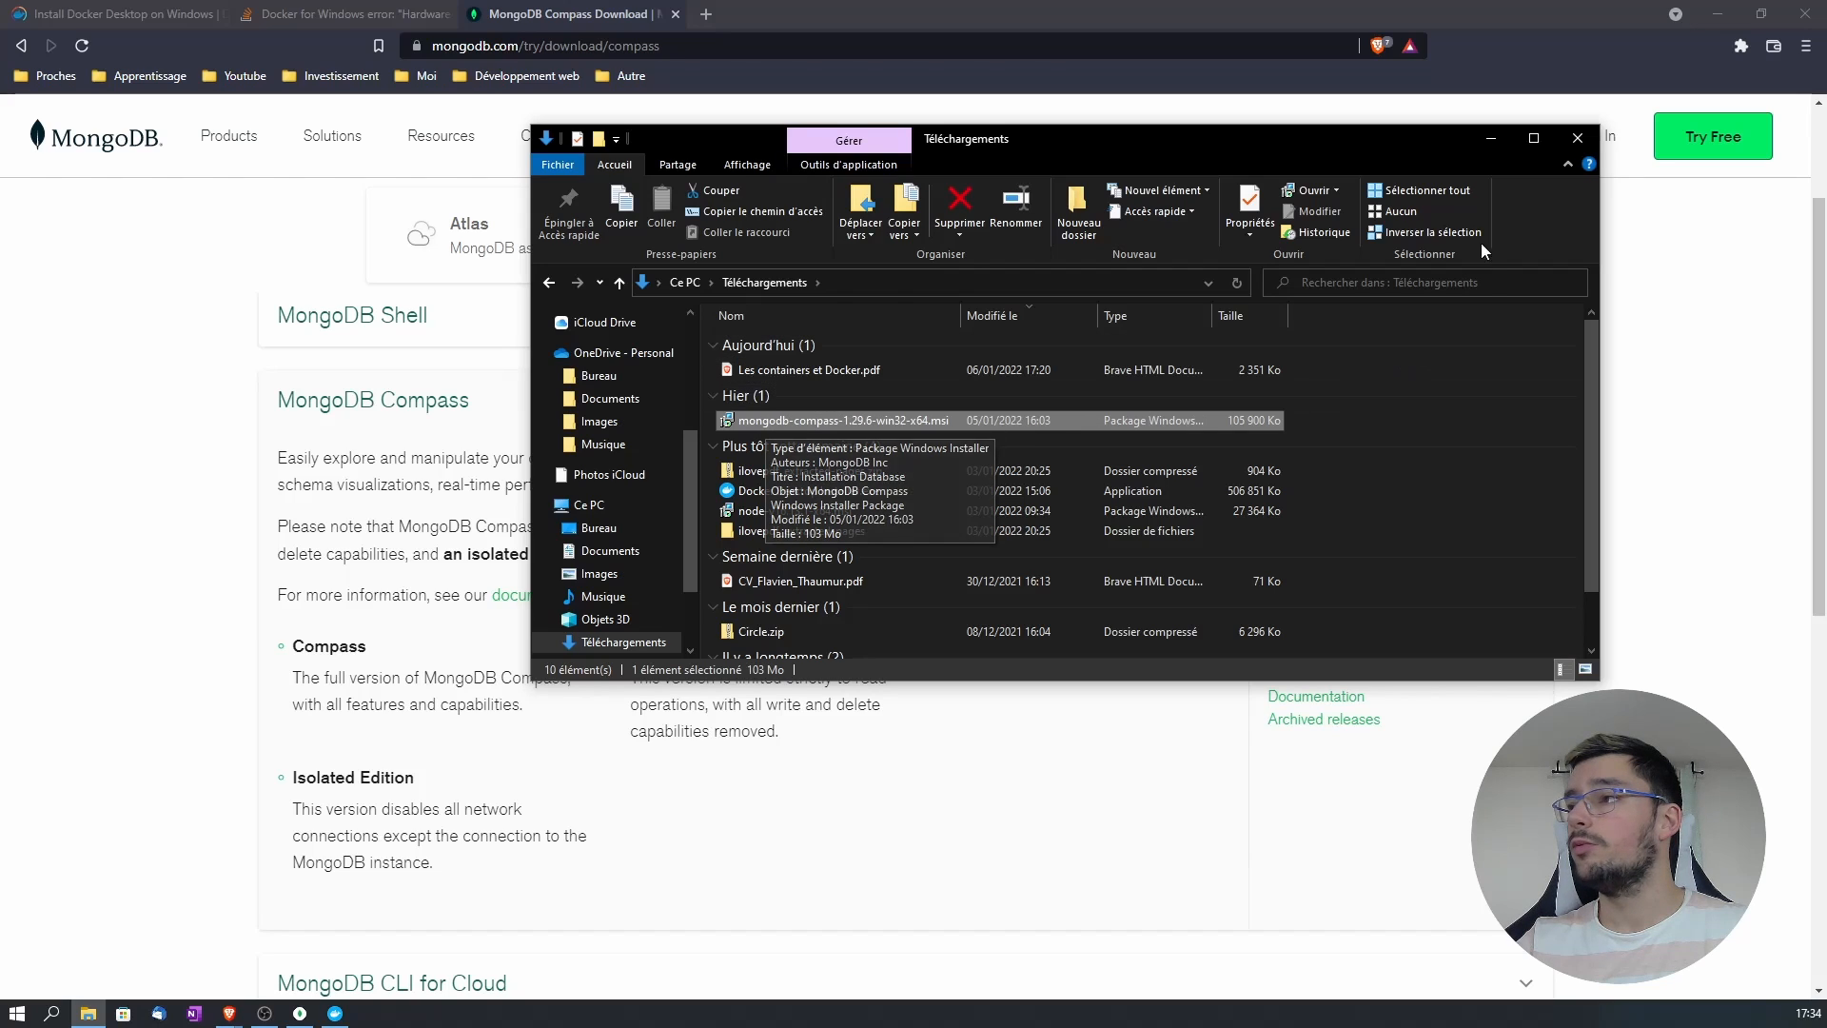
left_click(1562, 142)
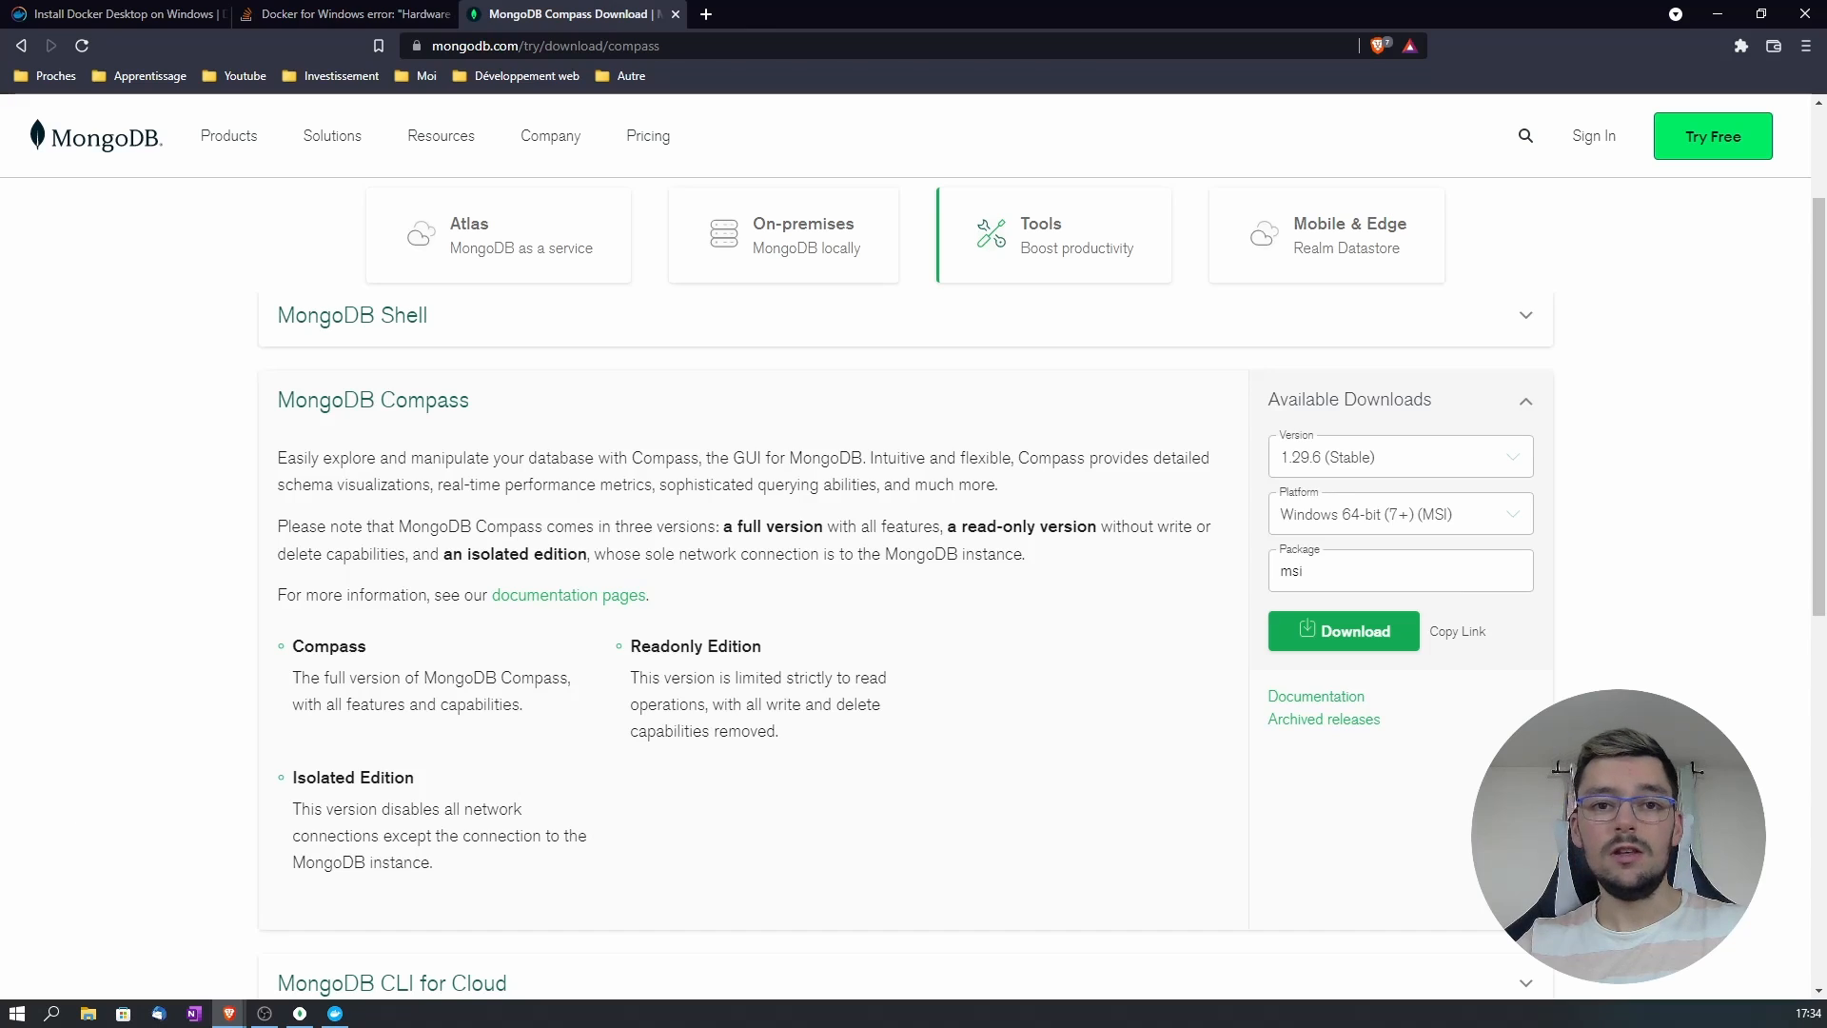
Step: Switch to MongoDB Compass and place its New Connection window over the browser
key("alt+Tab")
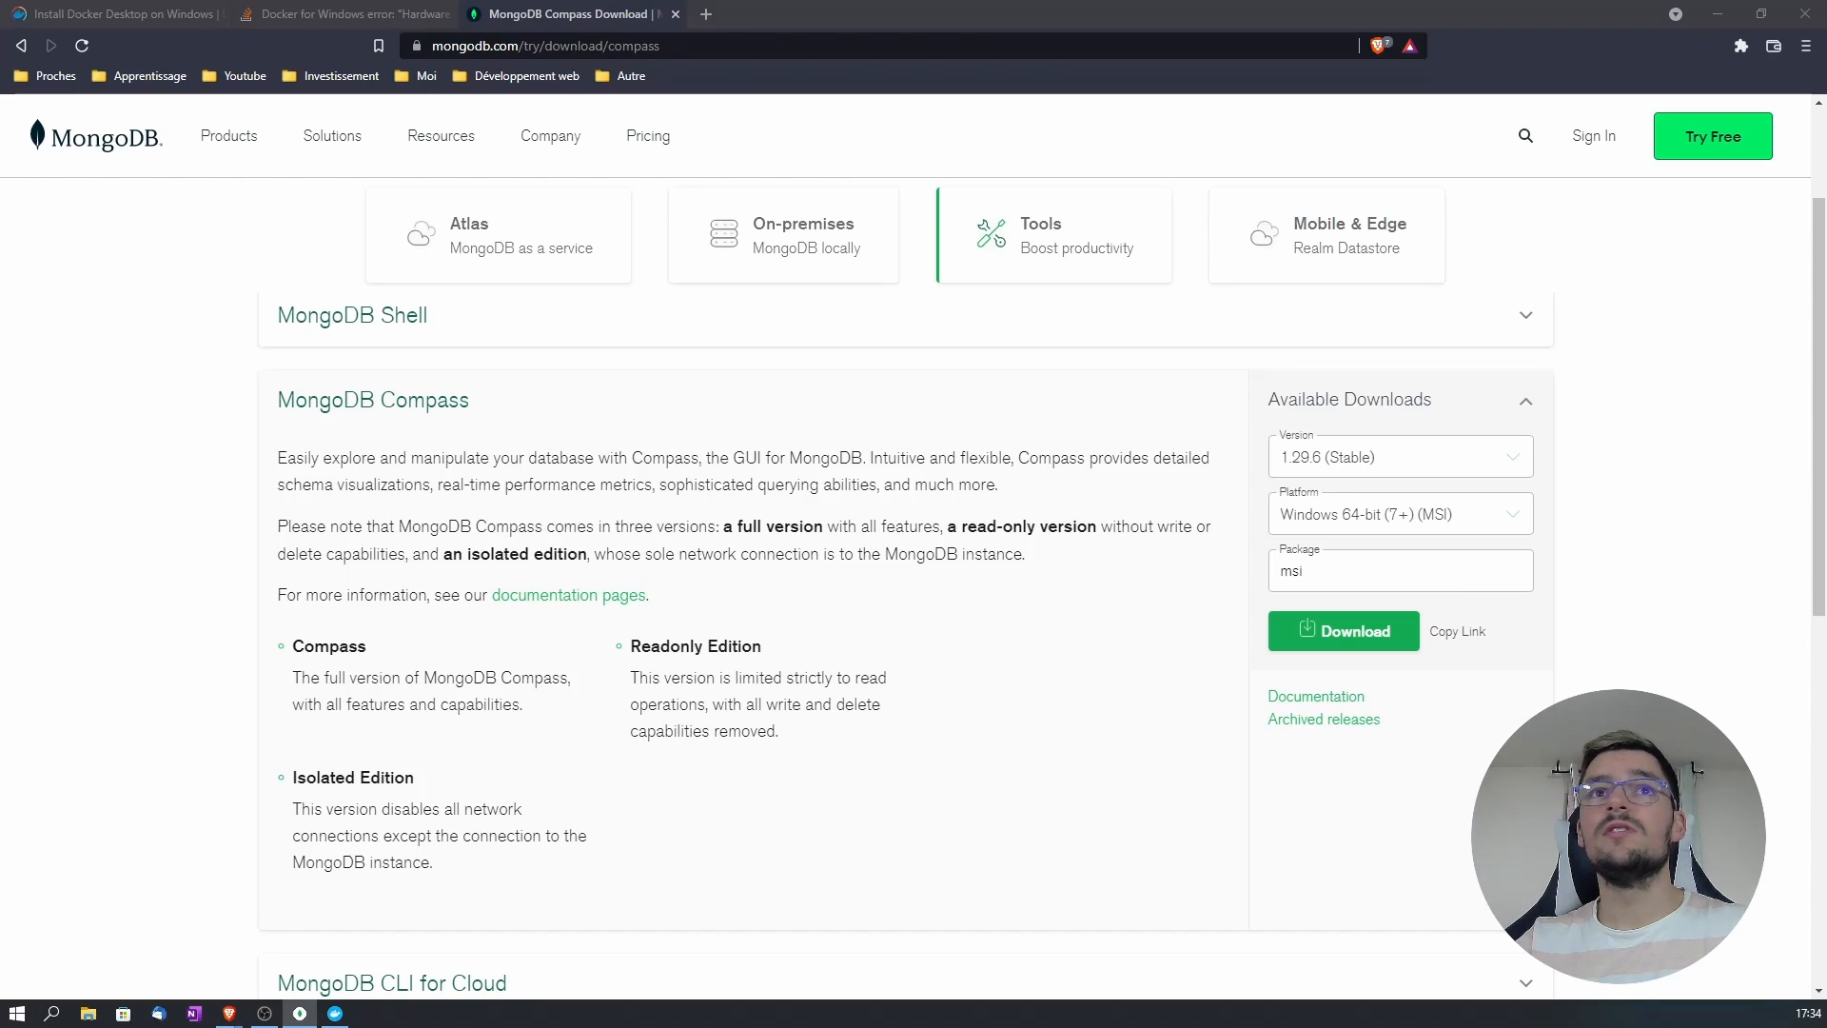
left_click_drag(866, 150, 939, 124)
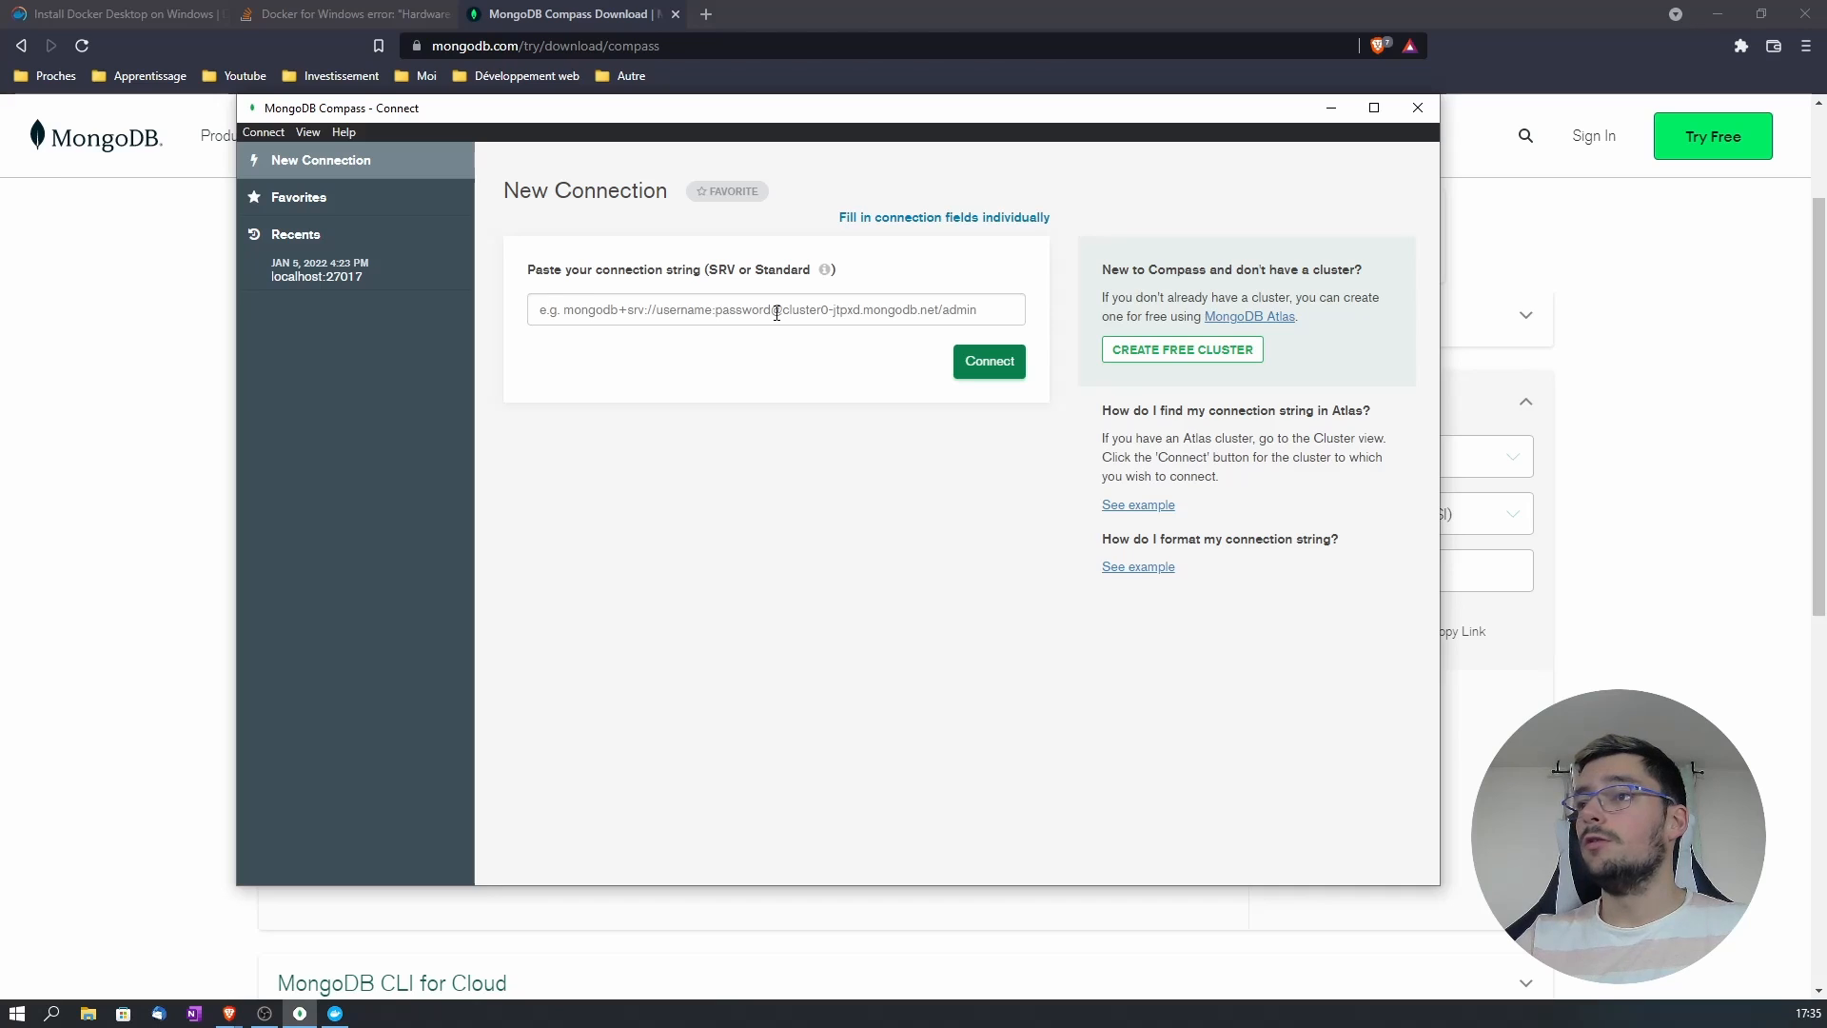
Step: Connect to the local MongoDB server with the connection string mongodb://localhost:27017
left_click_drag(497, 110, 571, 104)
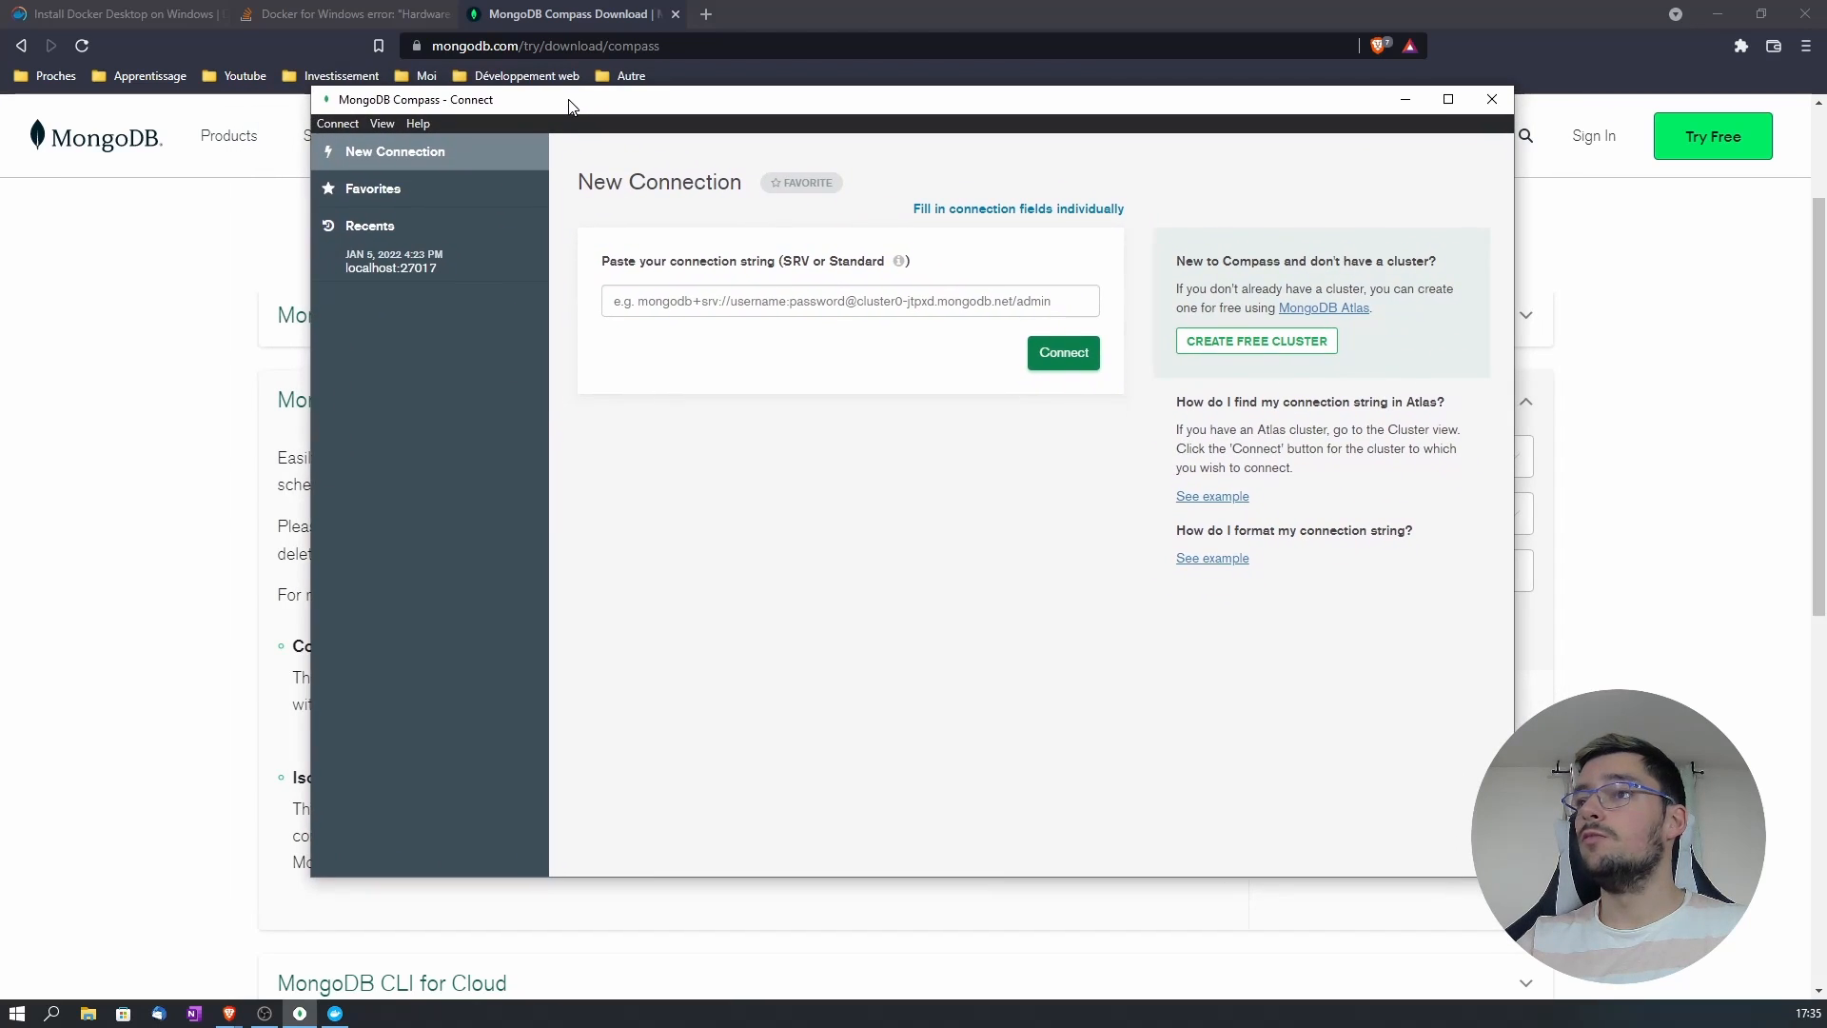
left_click(673, 300)
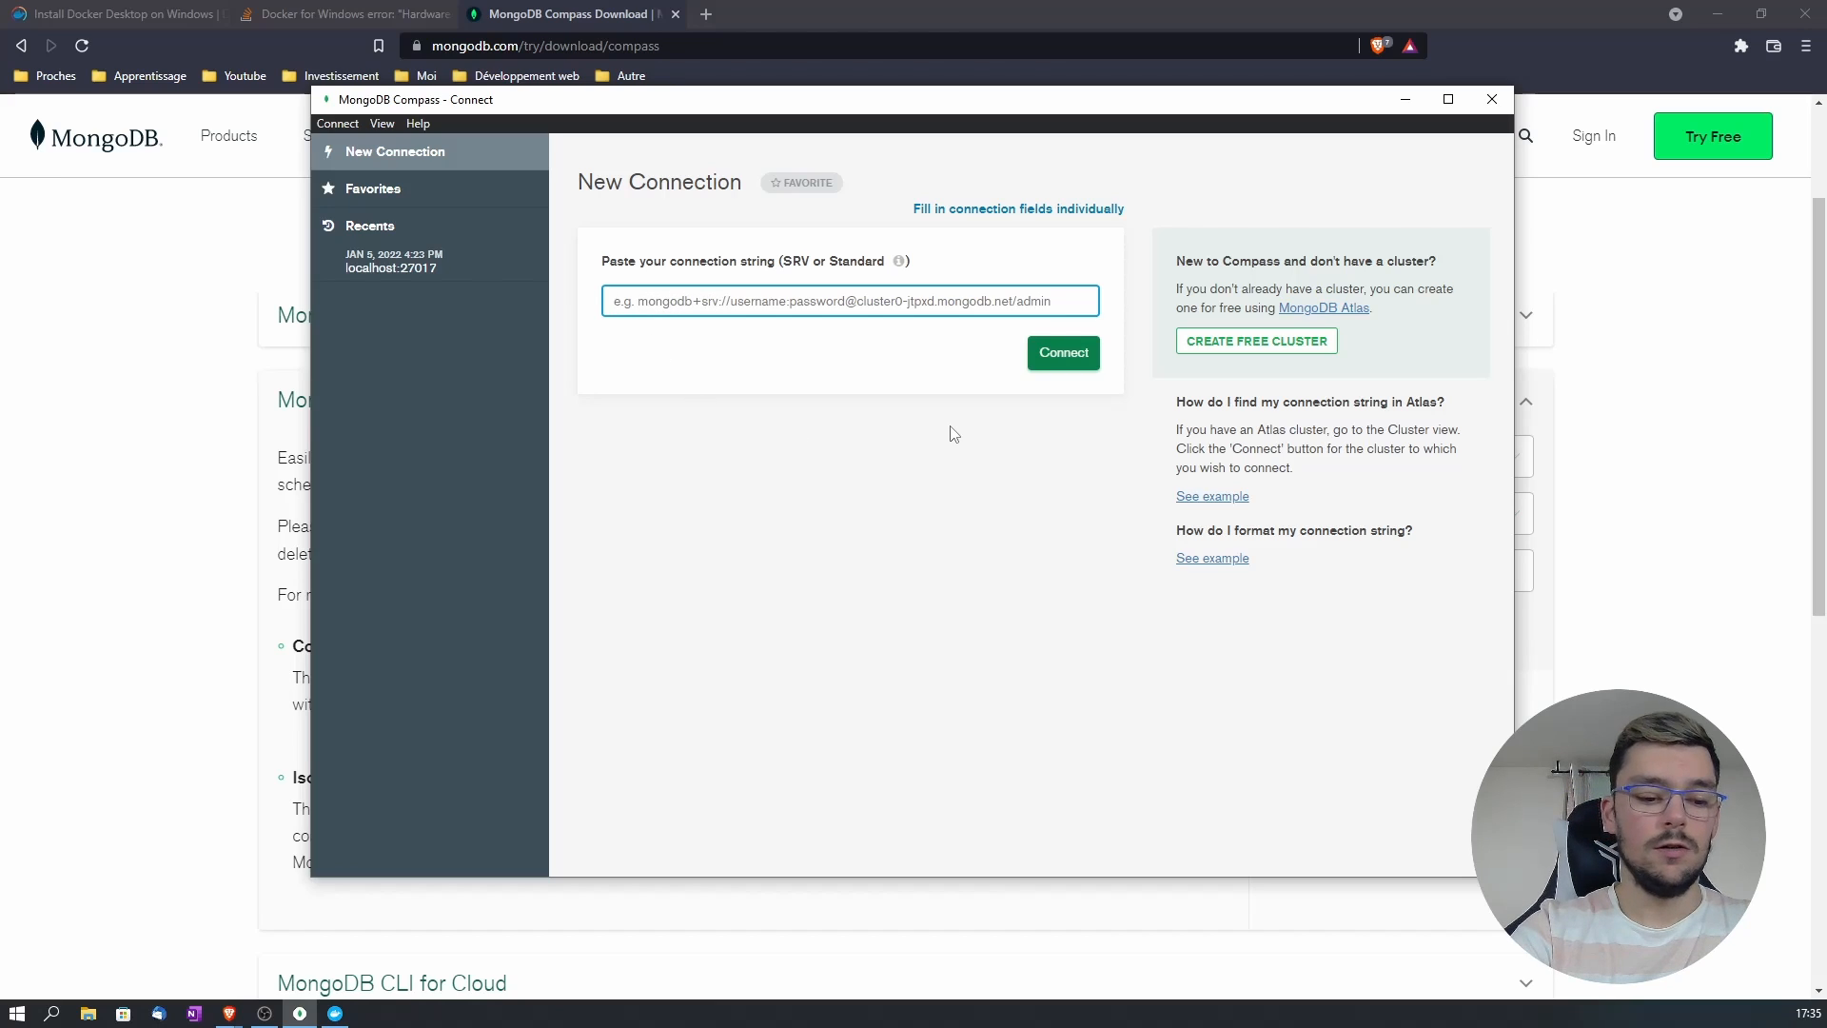
type("mongod")
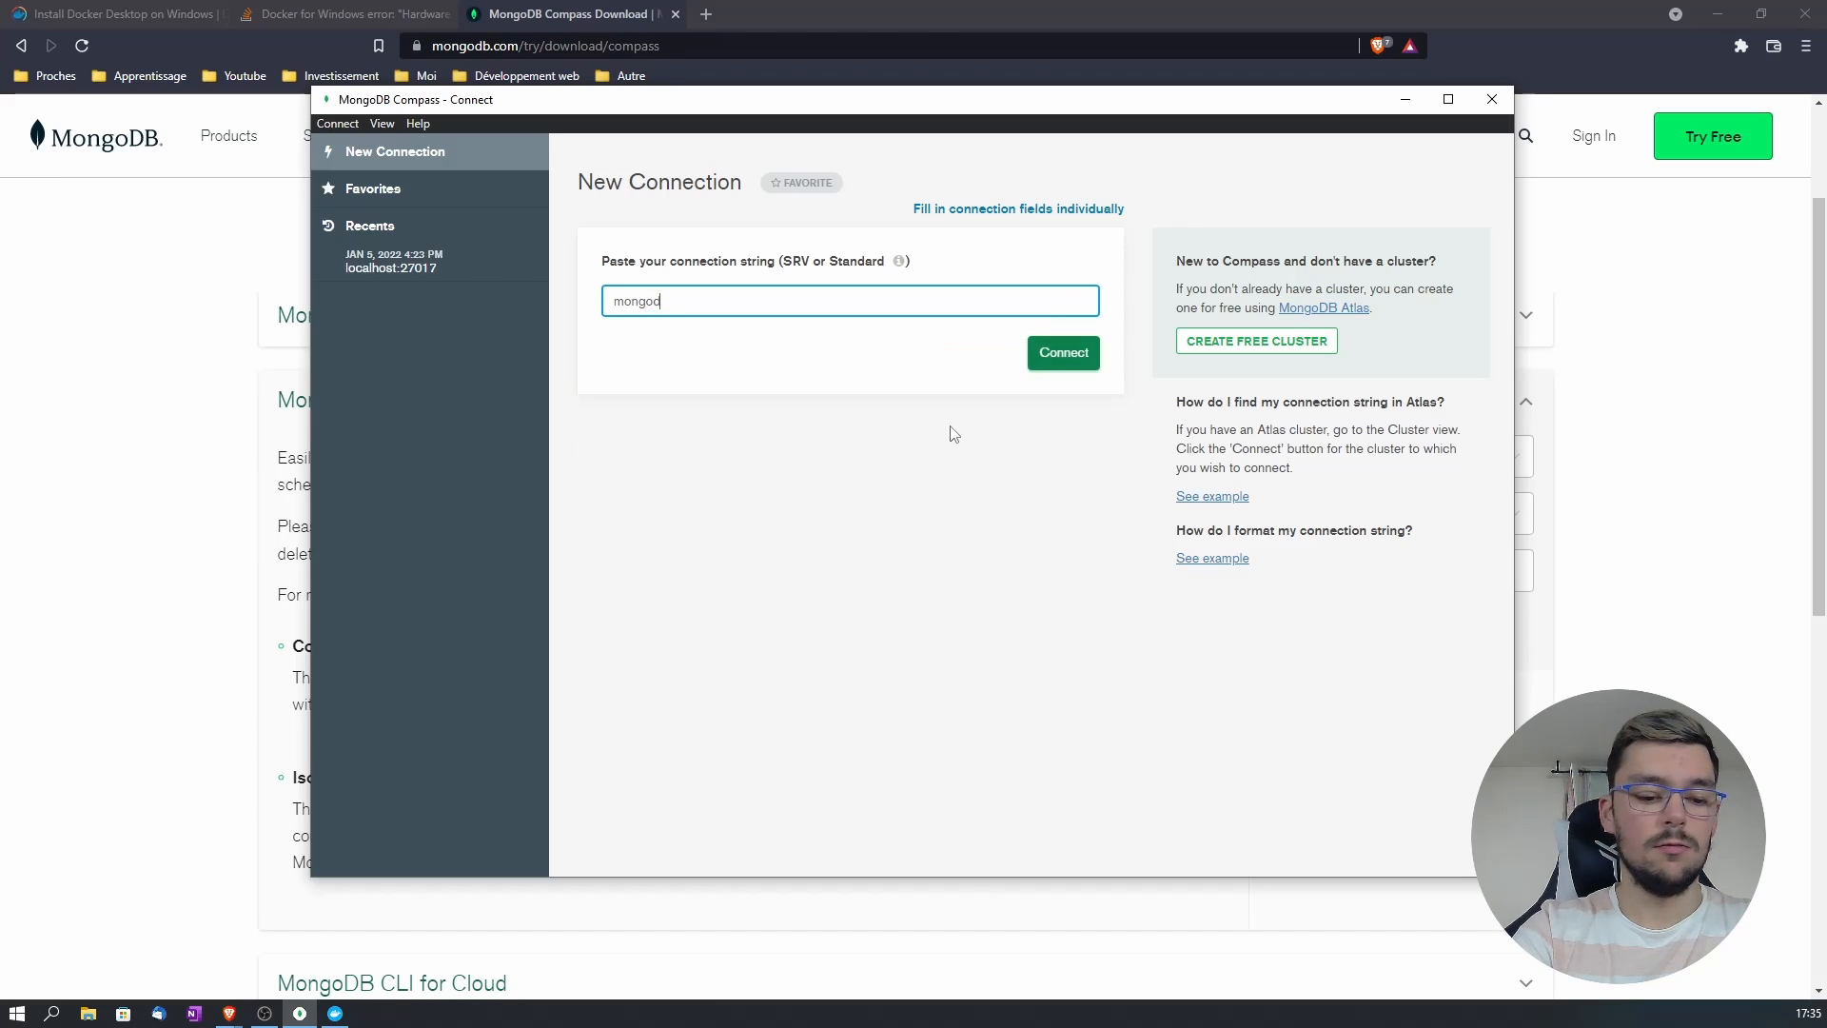
type("b")
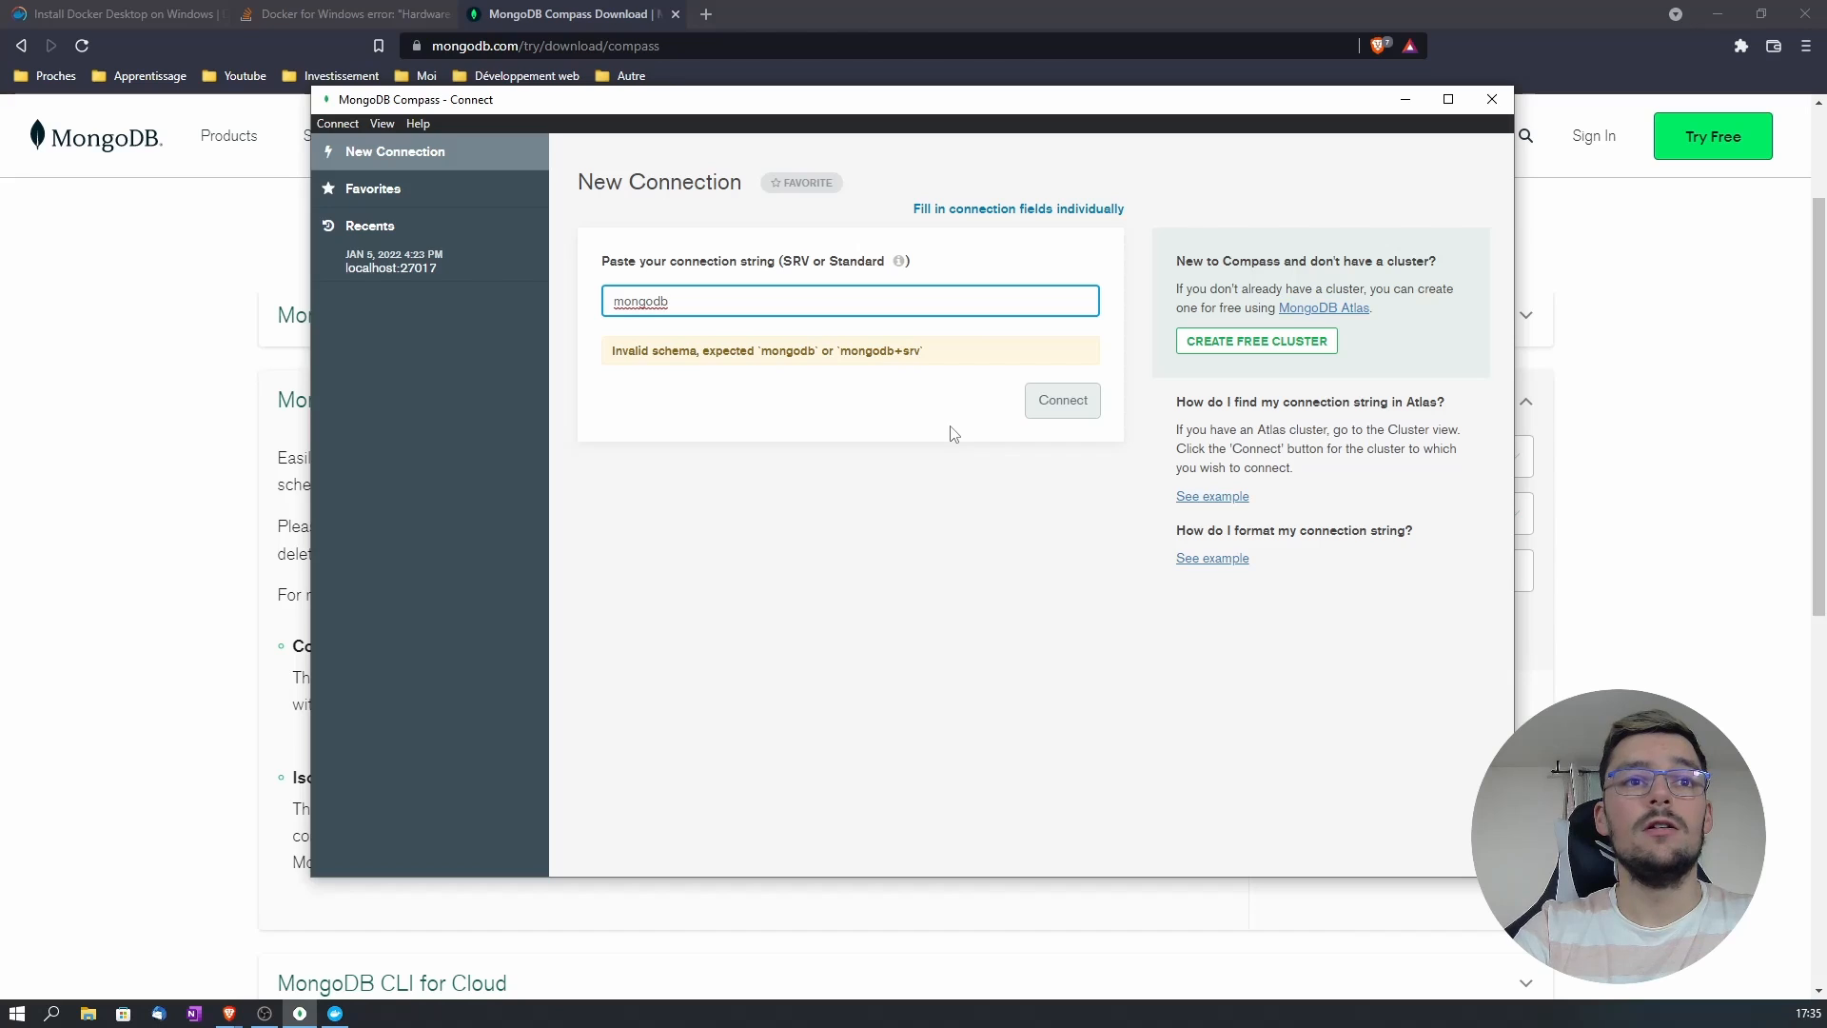
type("://")
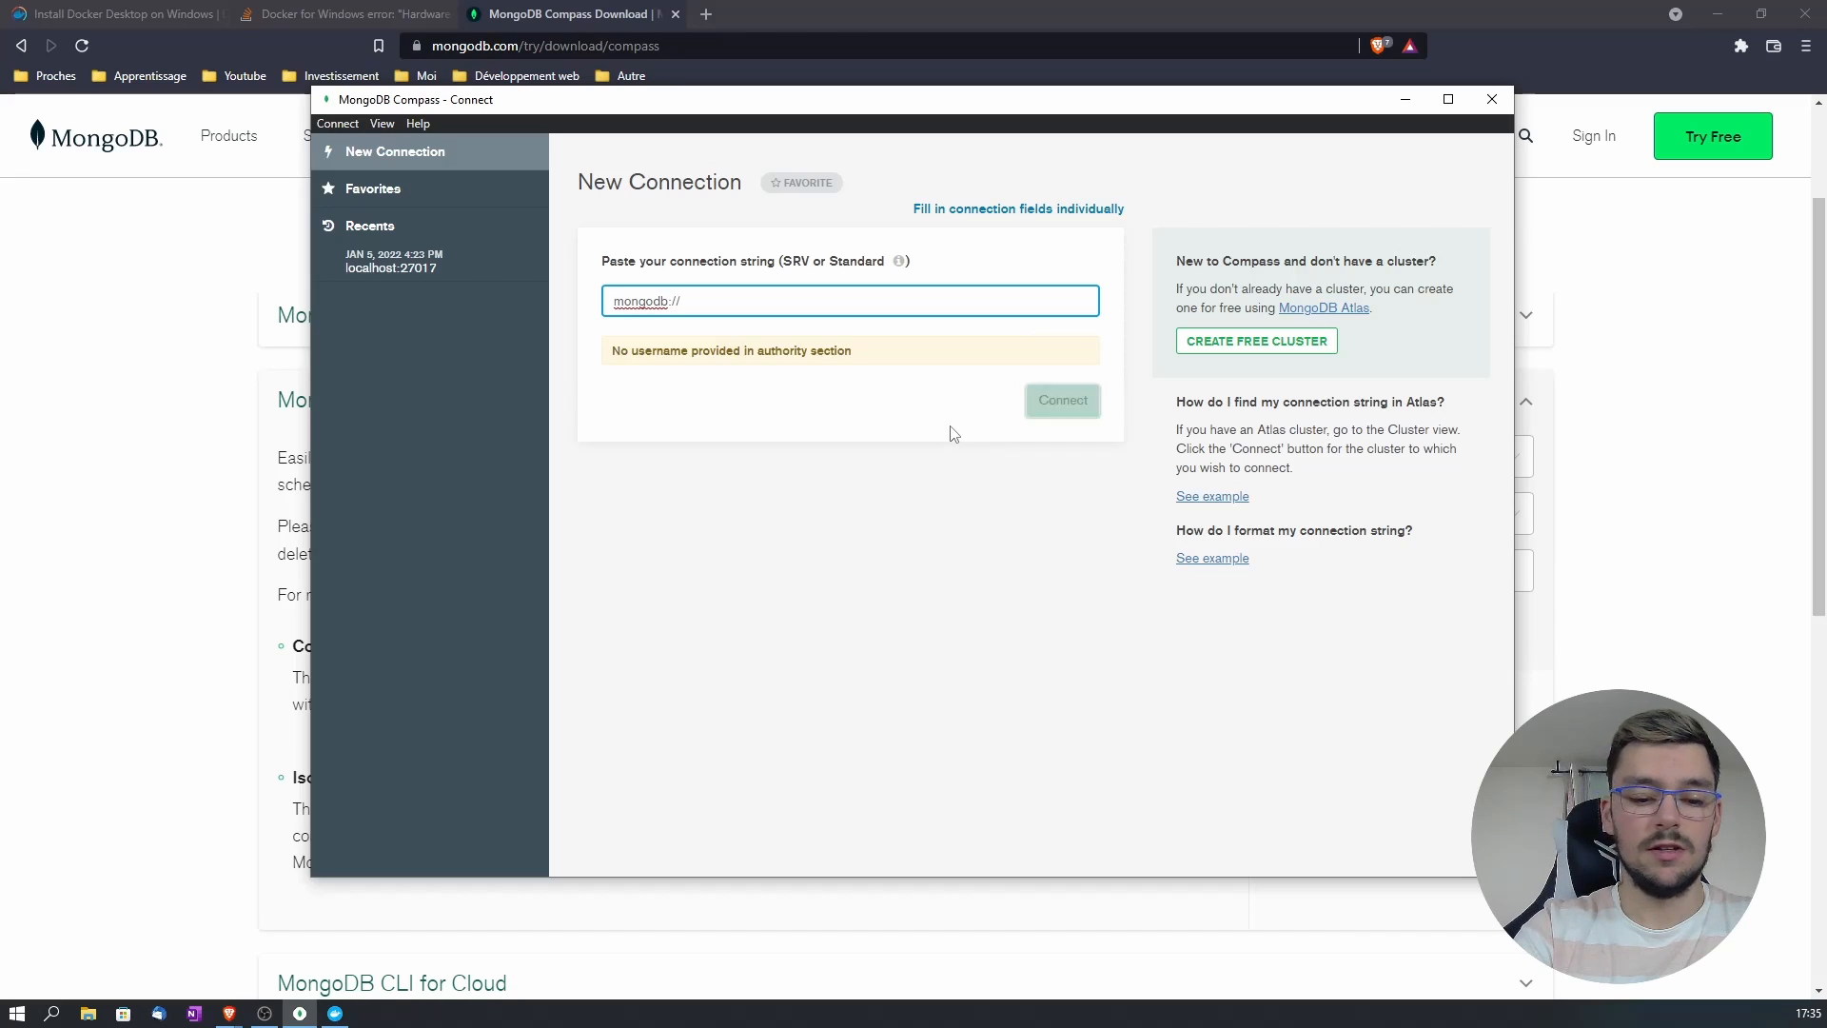
type("localhost")
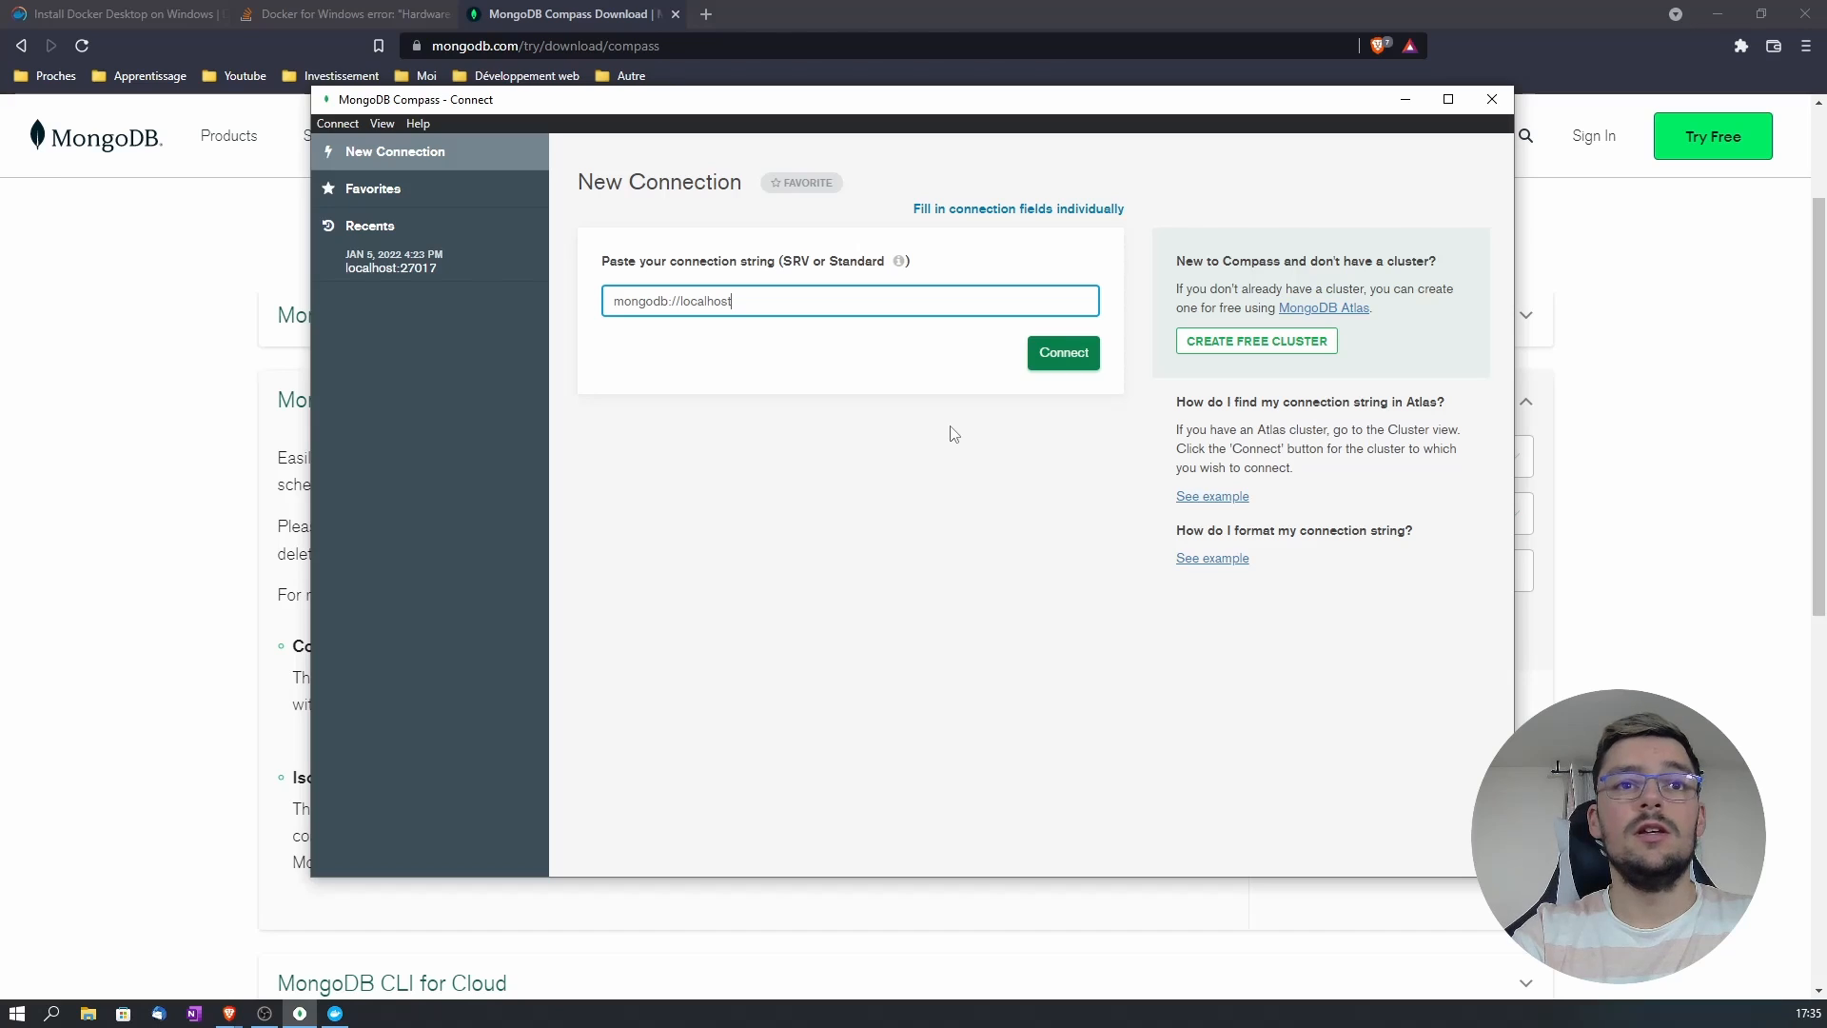
type(":27")
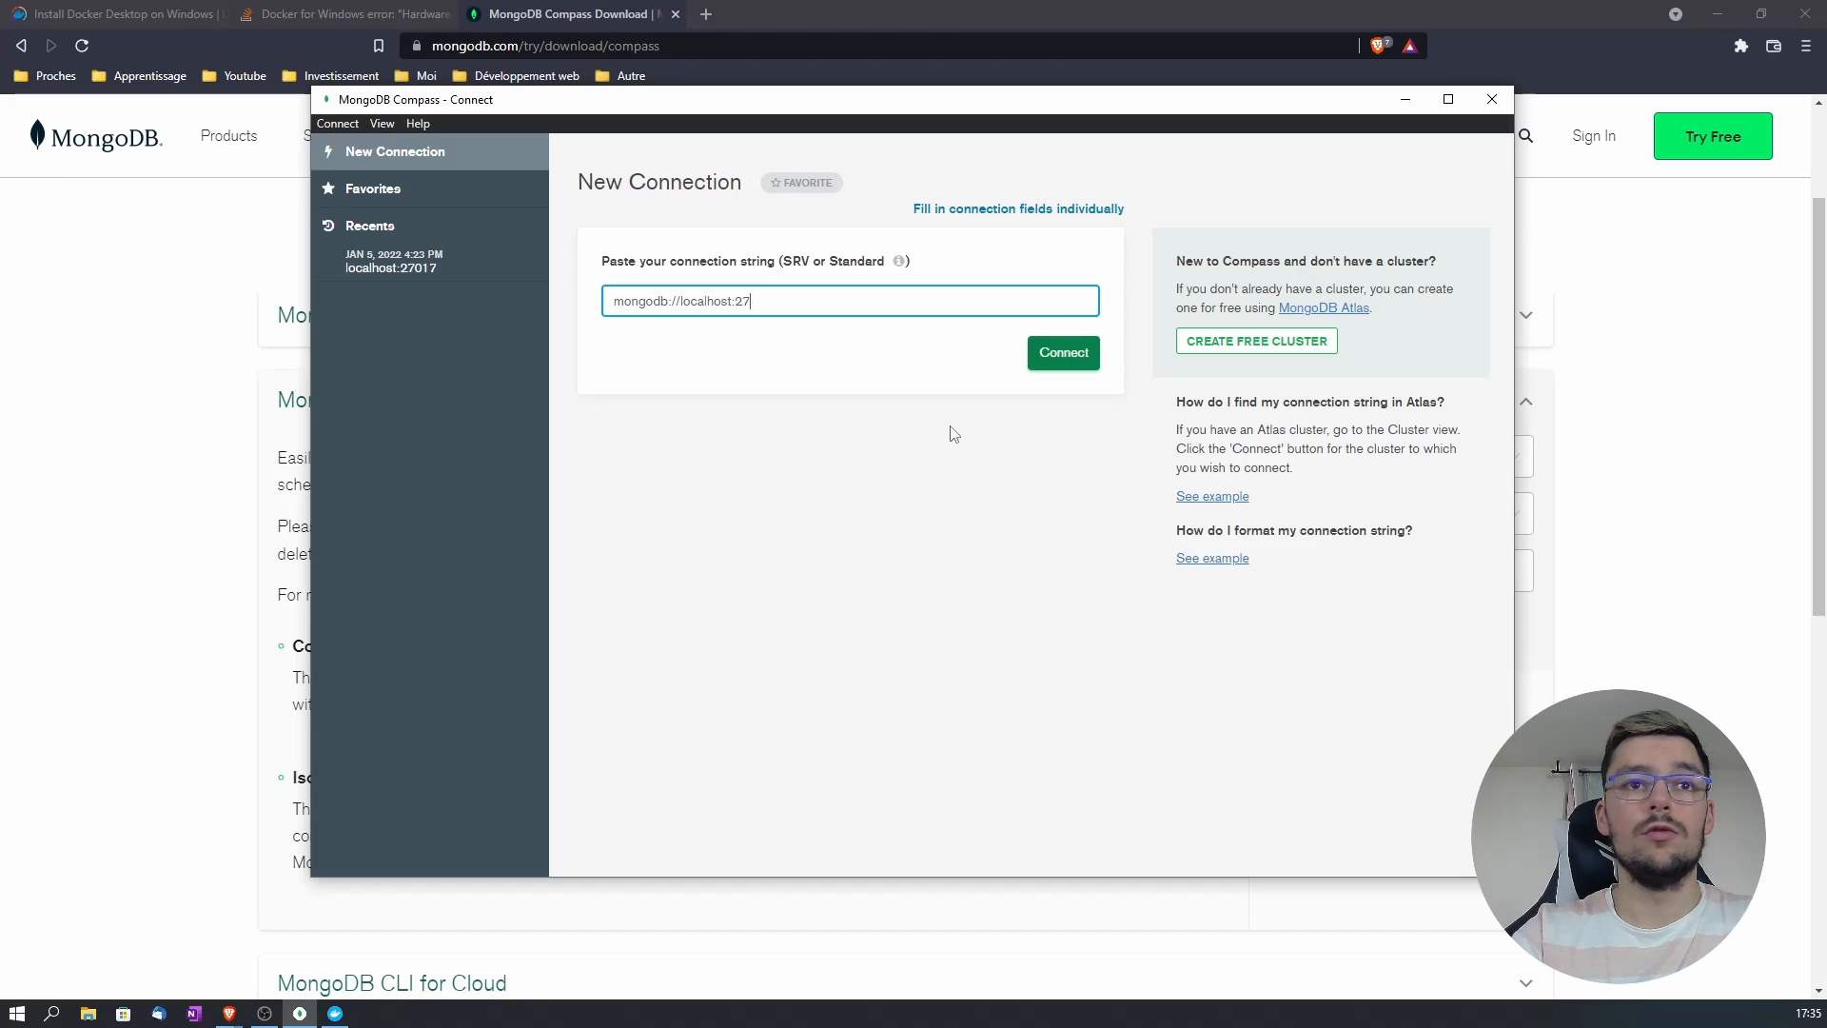
type("017")
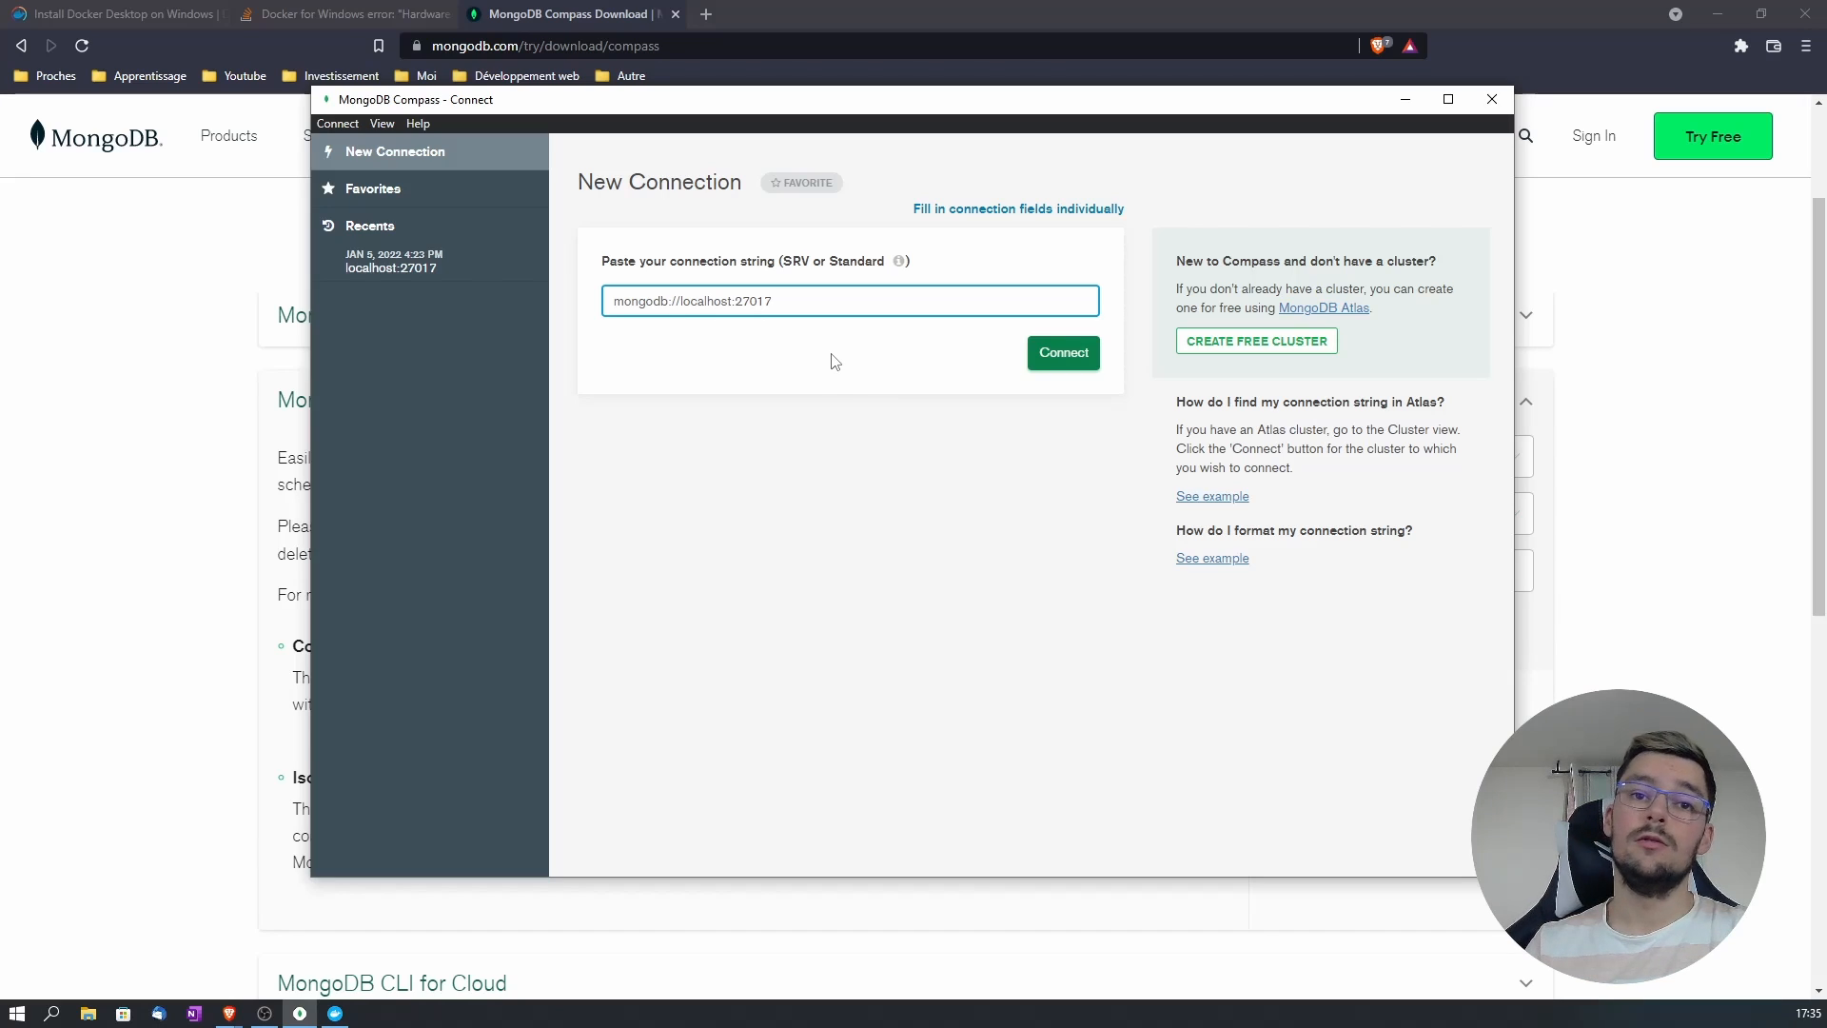
left_click(1065, 360)
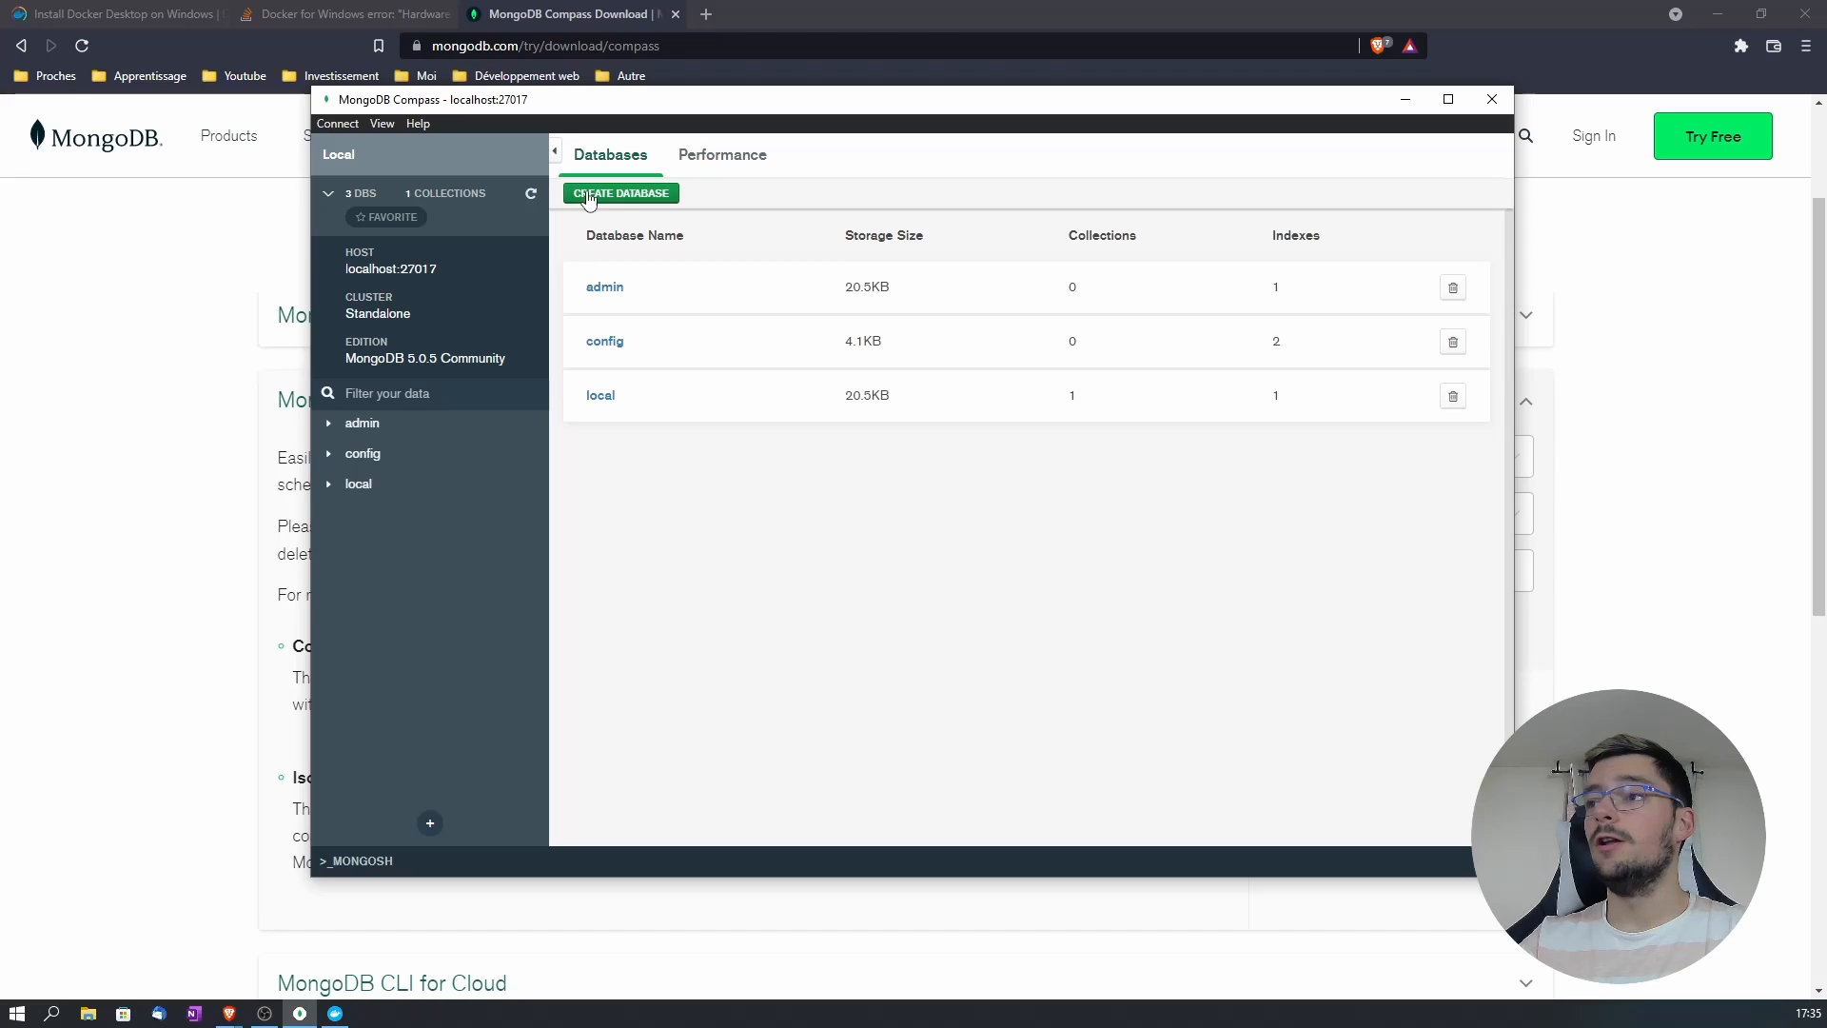
Step: Create a database named users with a collection named Project
left_click(651, 190)
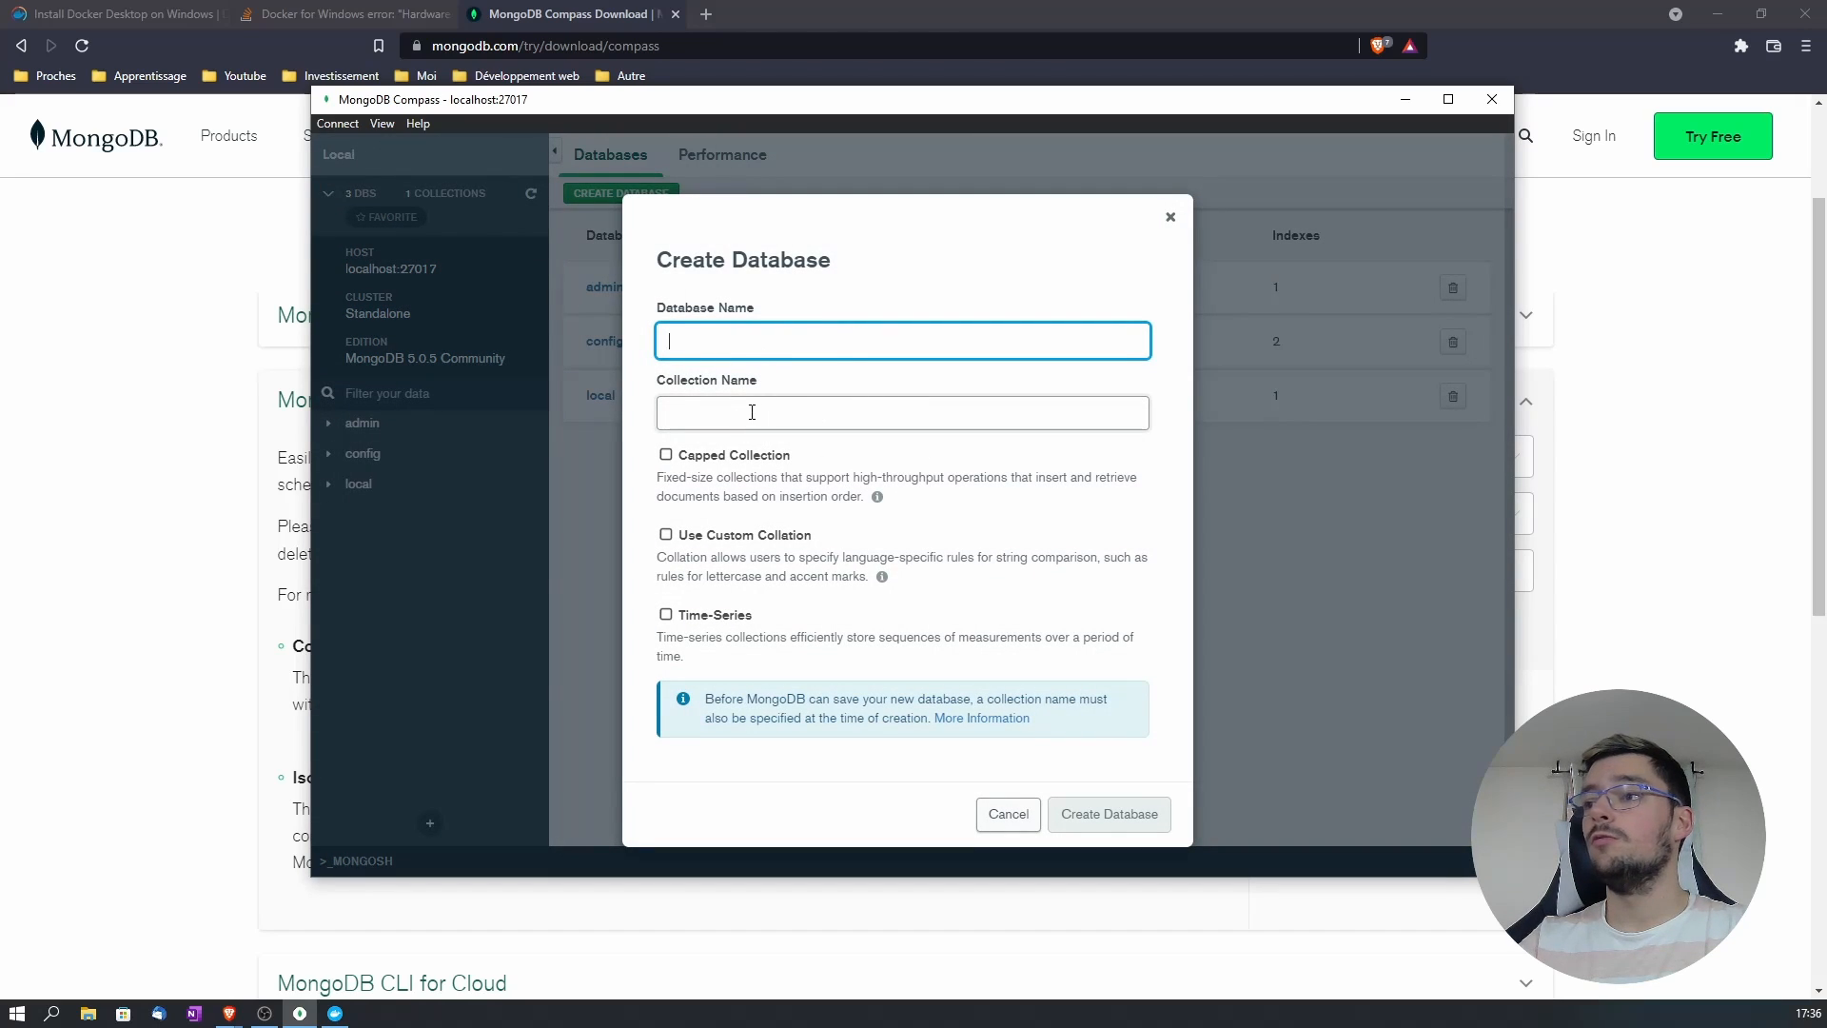
left_click(842, 424)
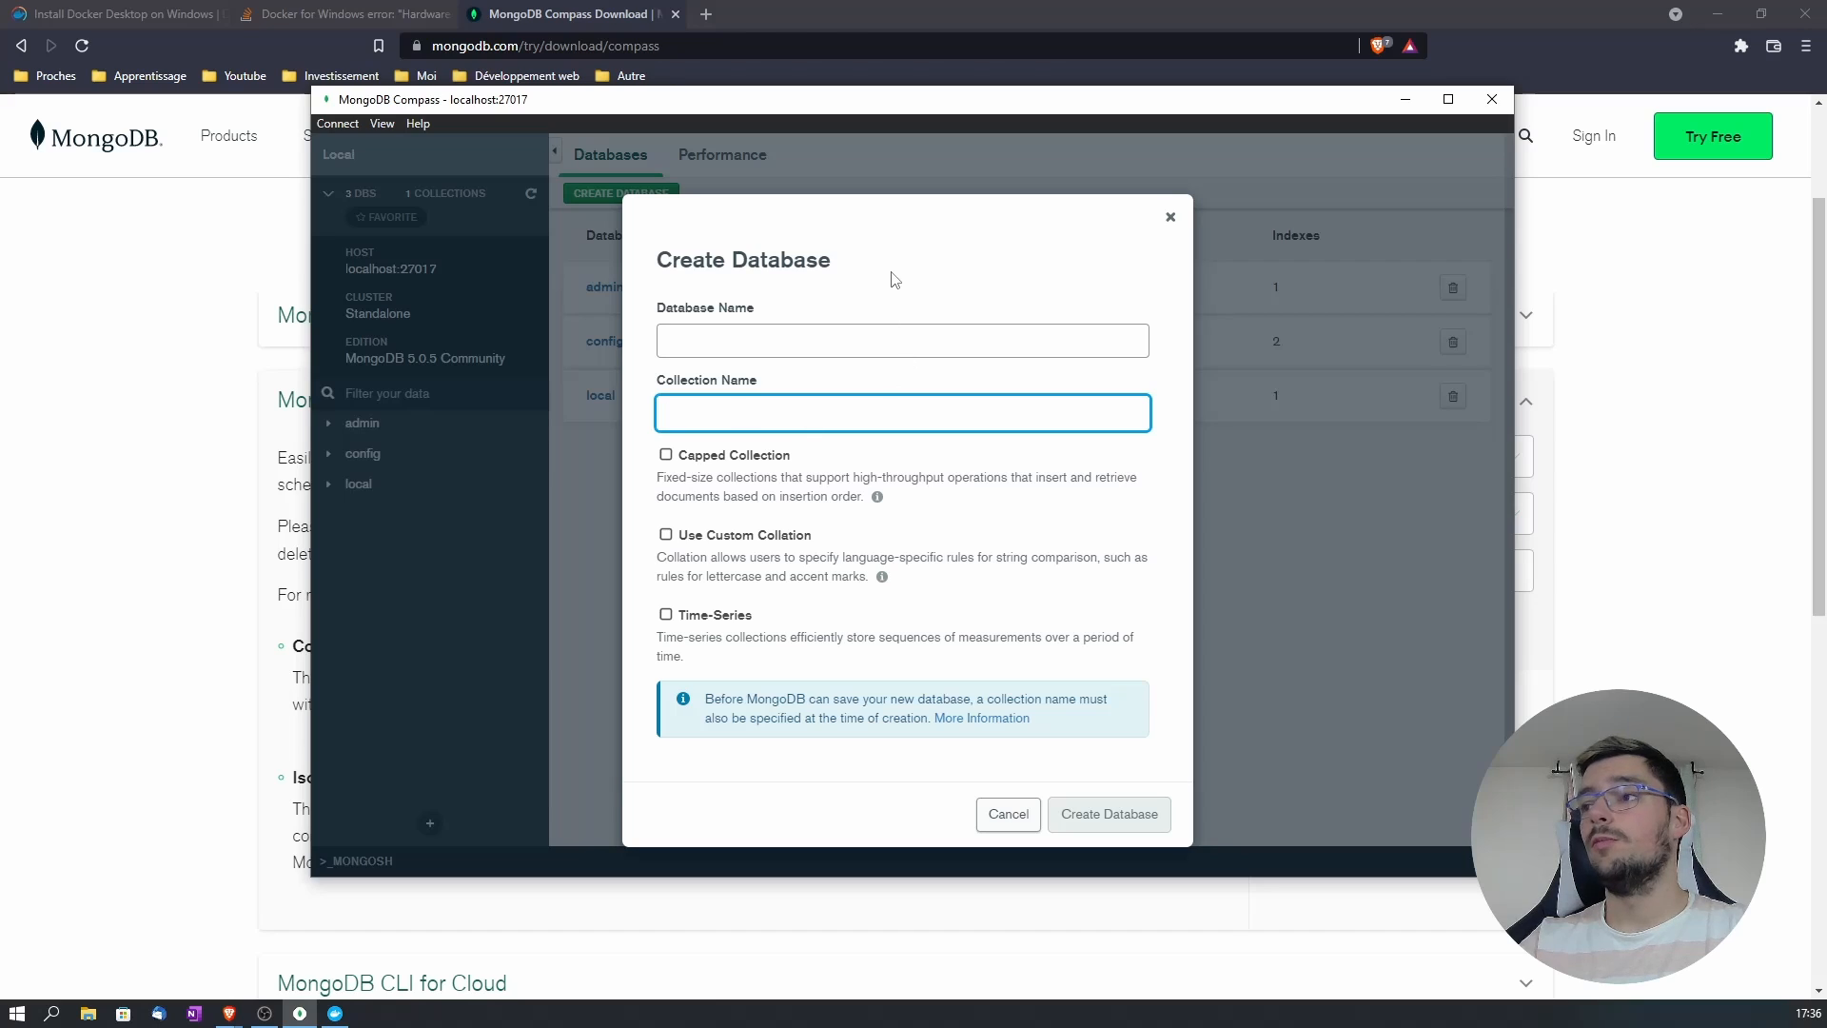
type("Project")
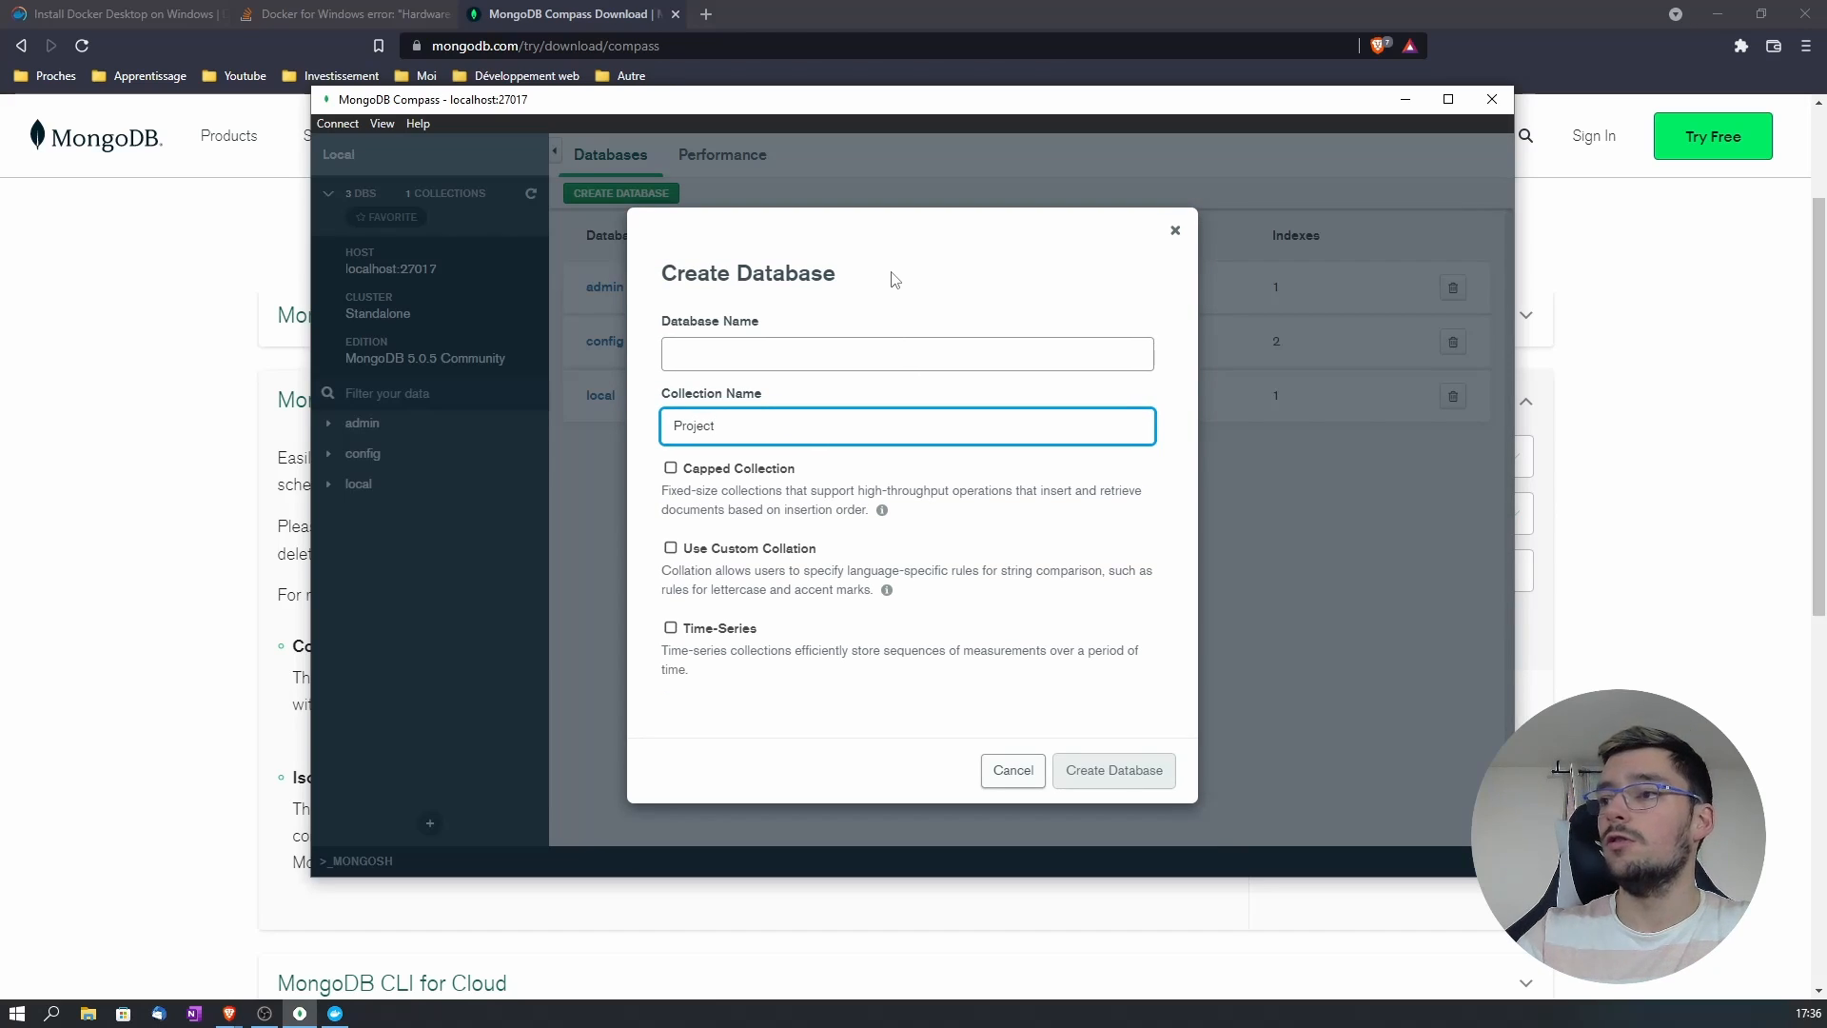
left_click(901, 354)
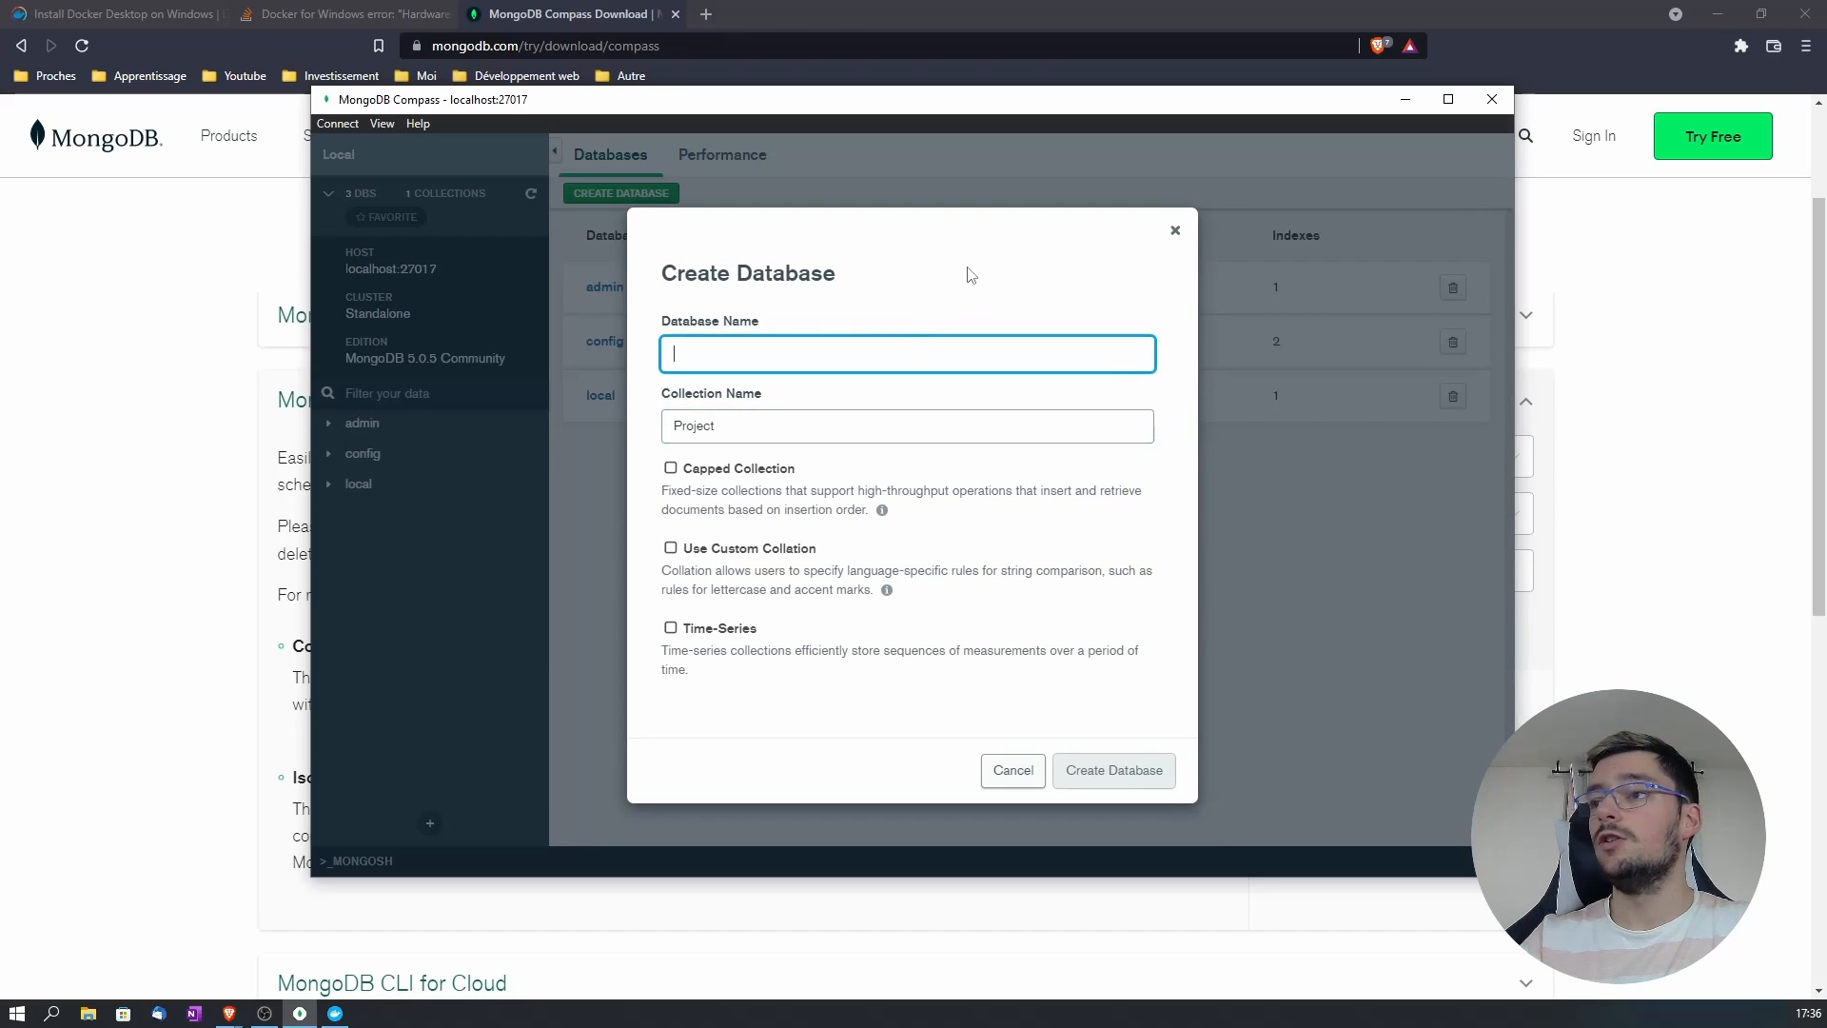
type("users")
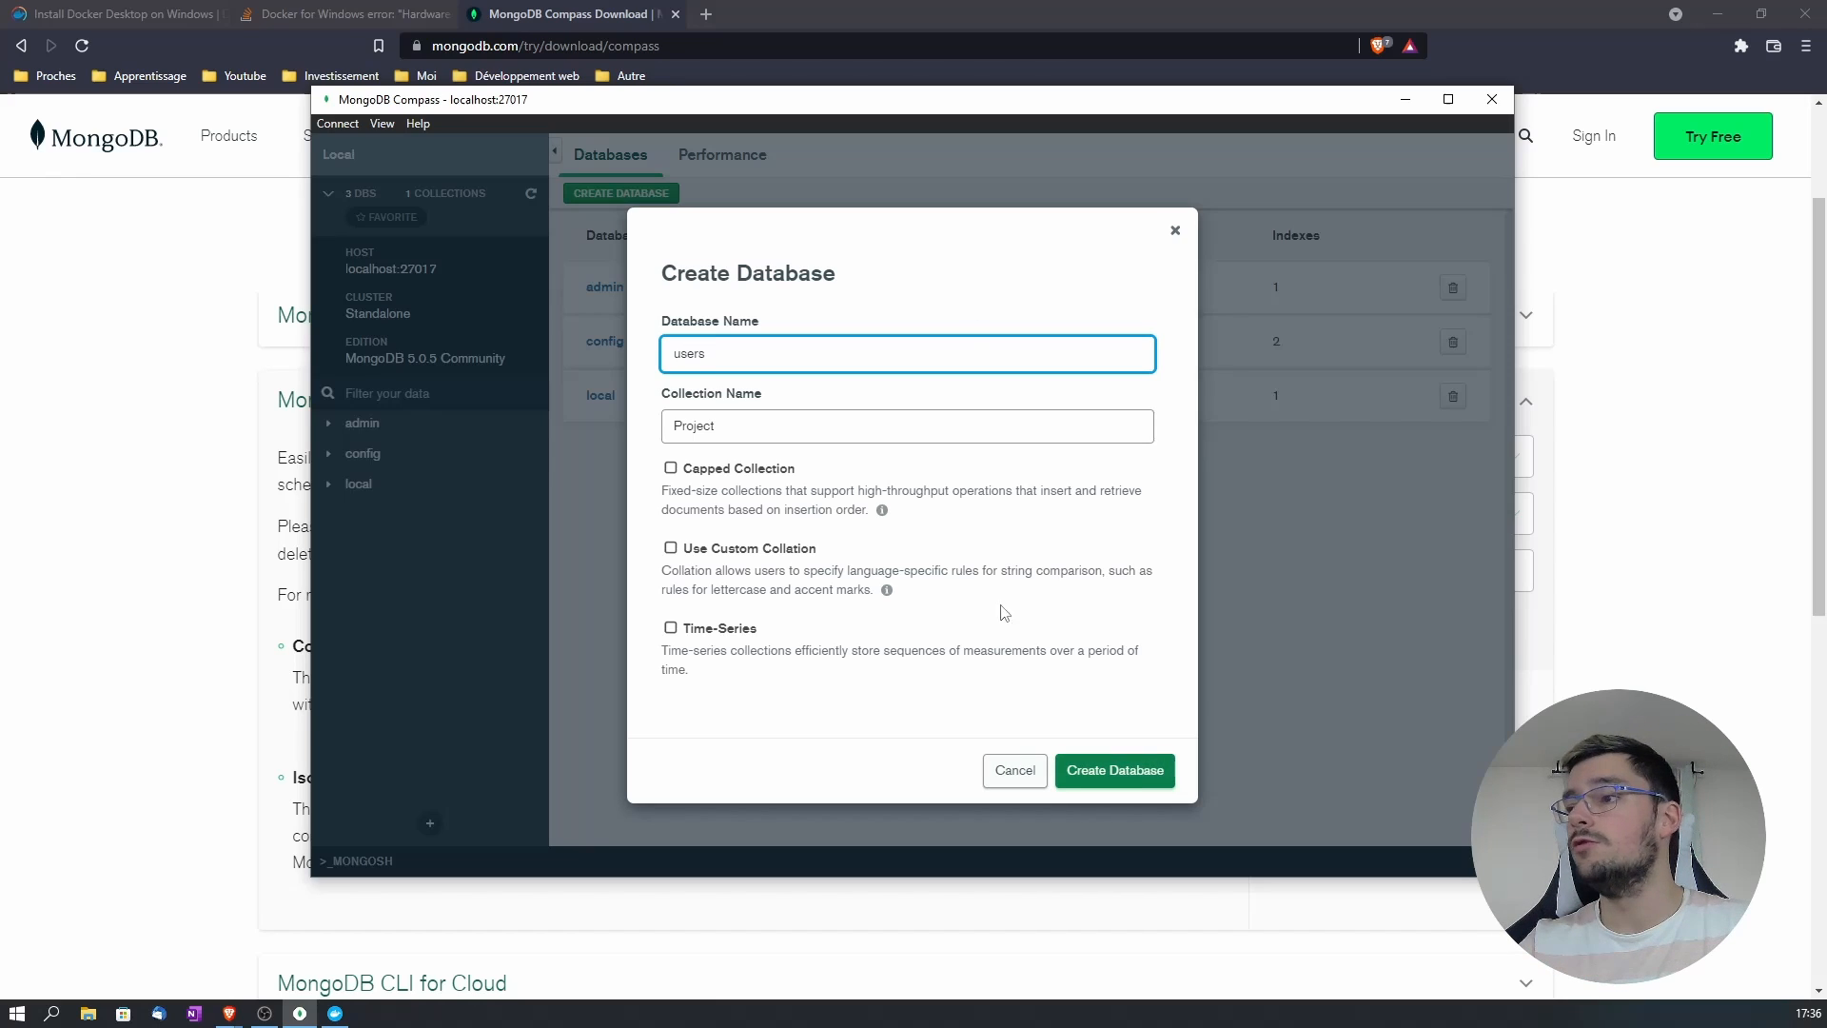
left_click(1107, 769)
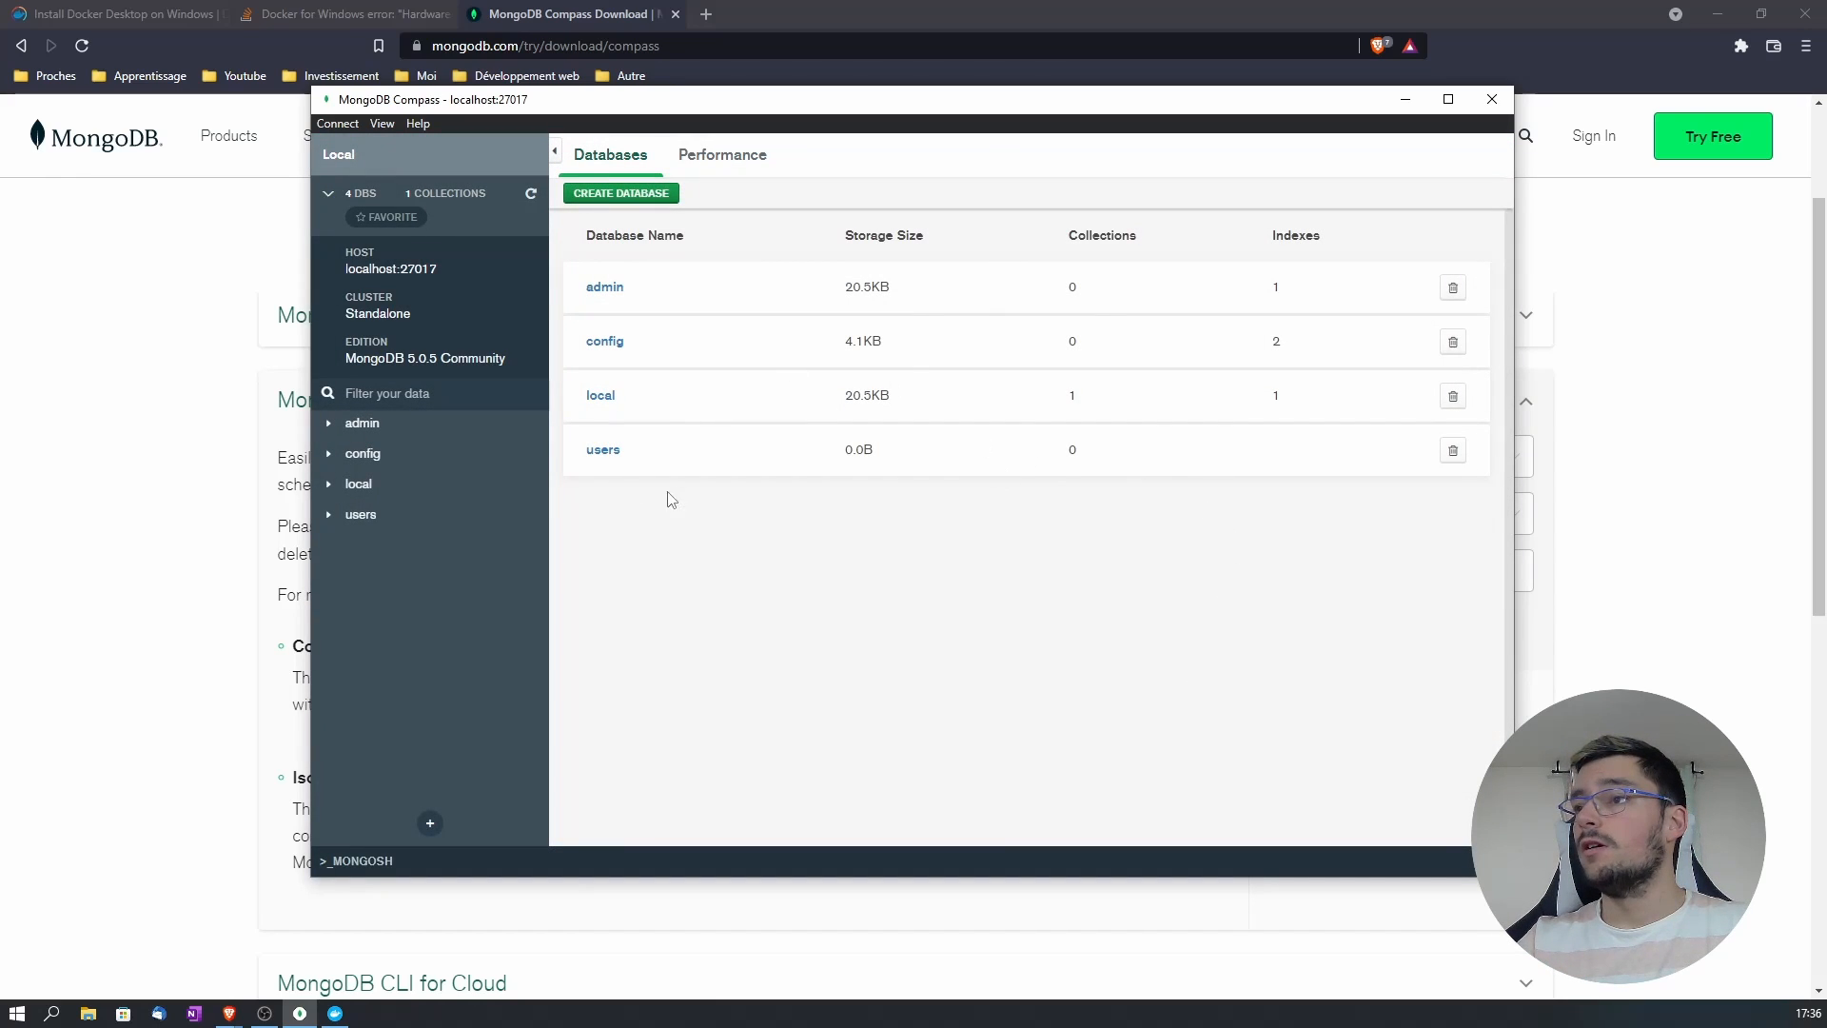
Step: Open the users database and drop it, entering its name as confirmation
left_click(603, 451)
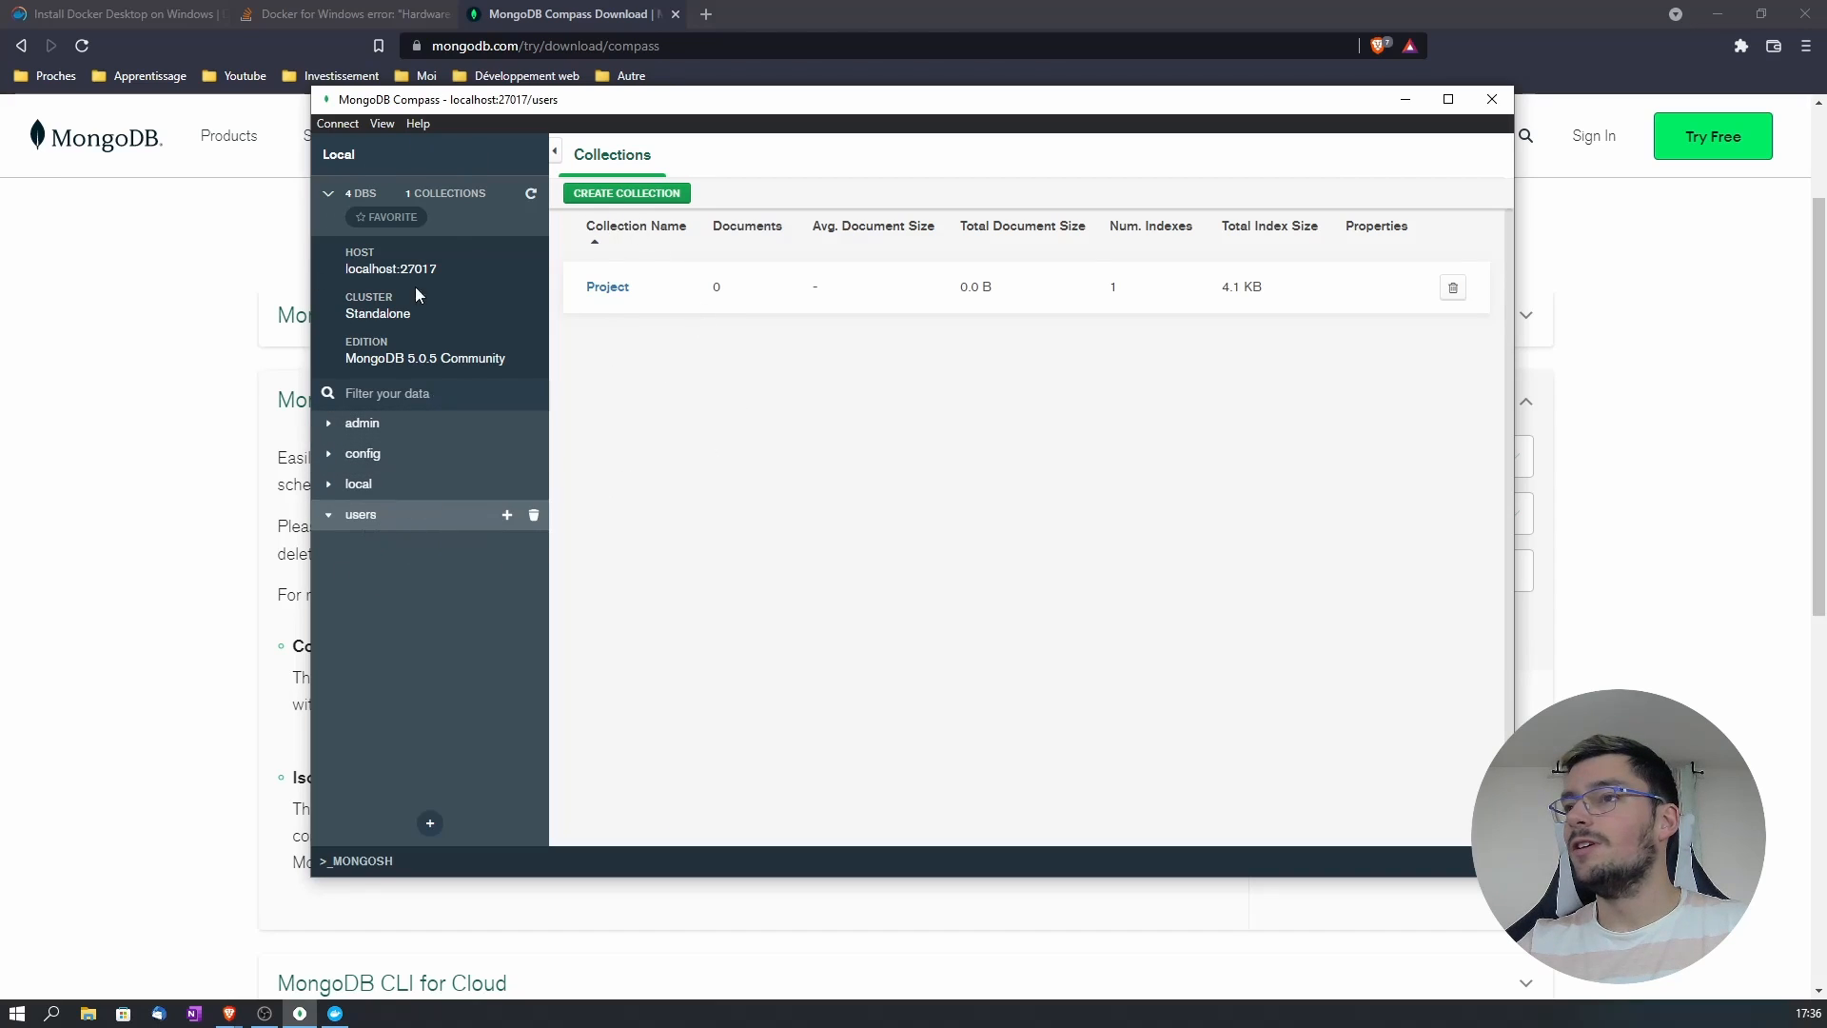
left_click(534, 515)
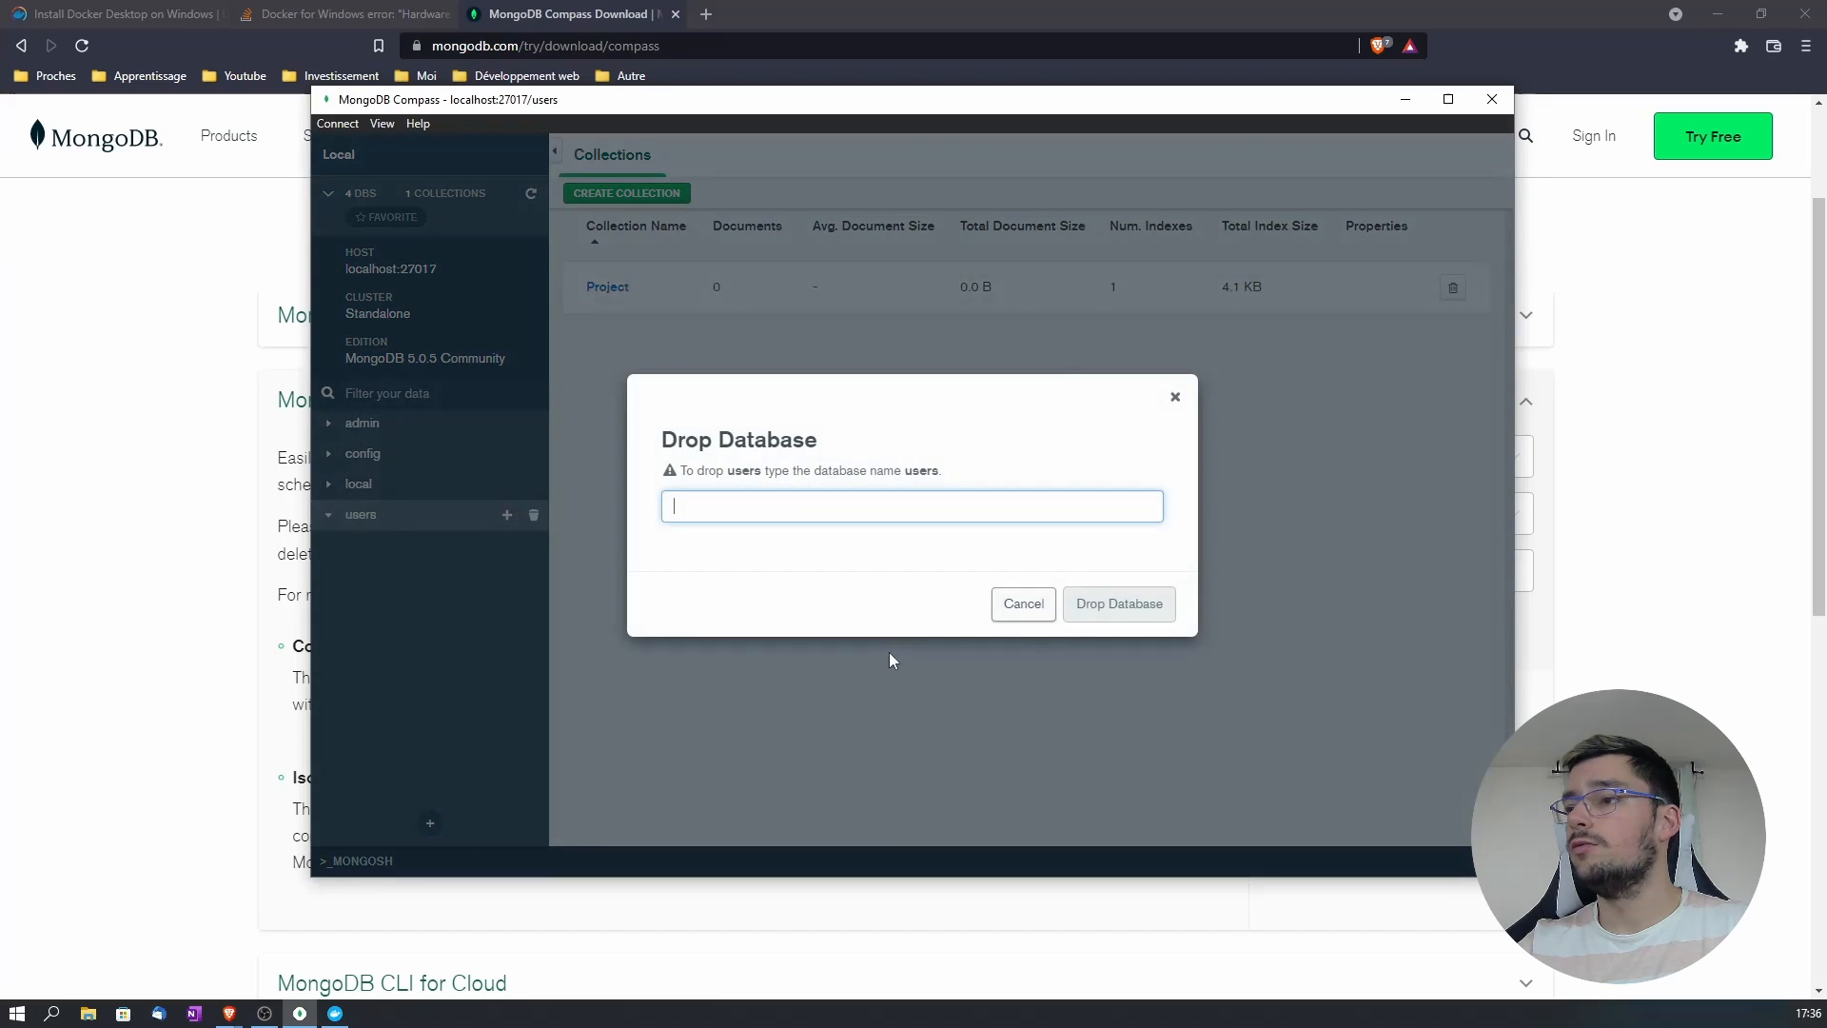
left_click_drag(906, 470, 942, 470)
left_click(928, 469)
double_click(925, 470)
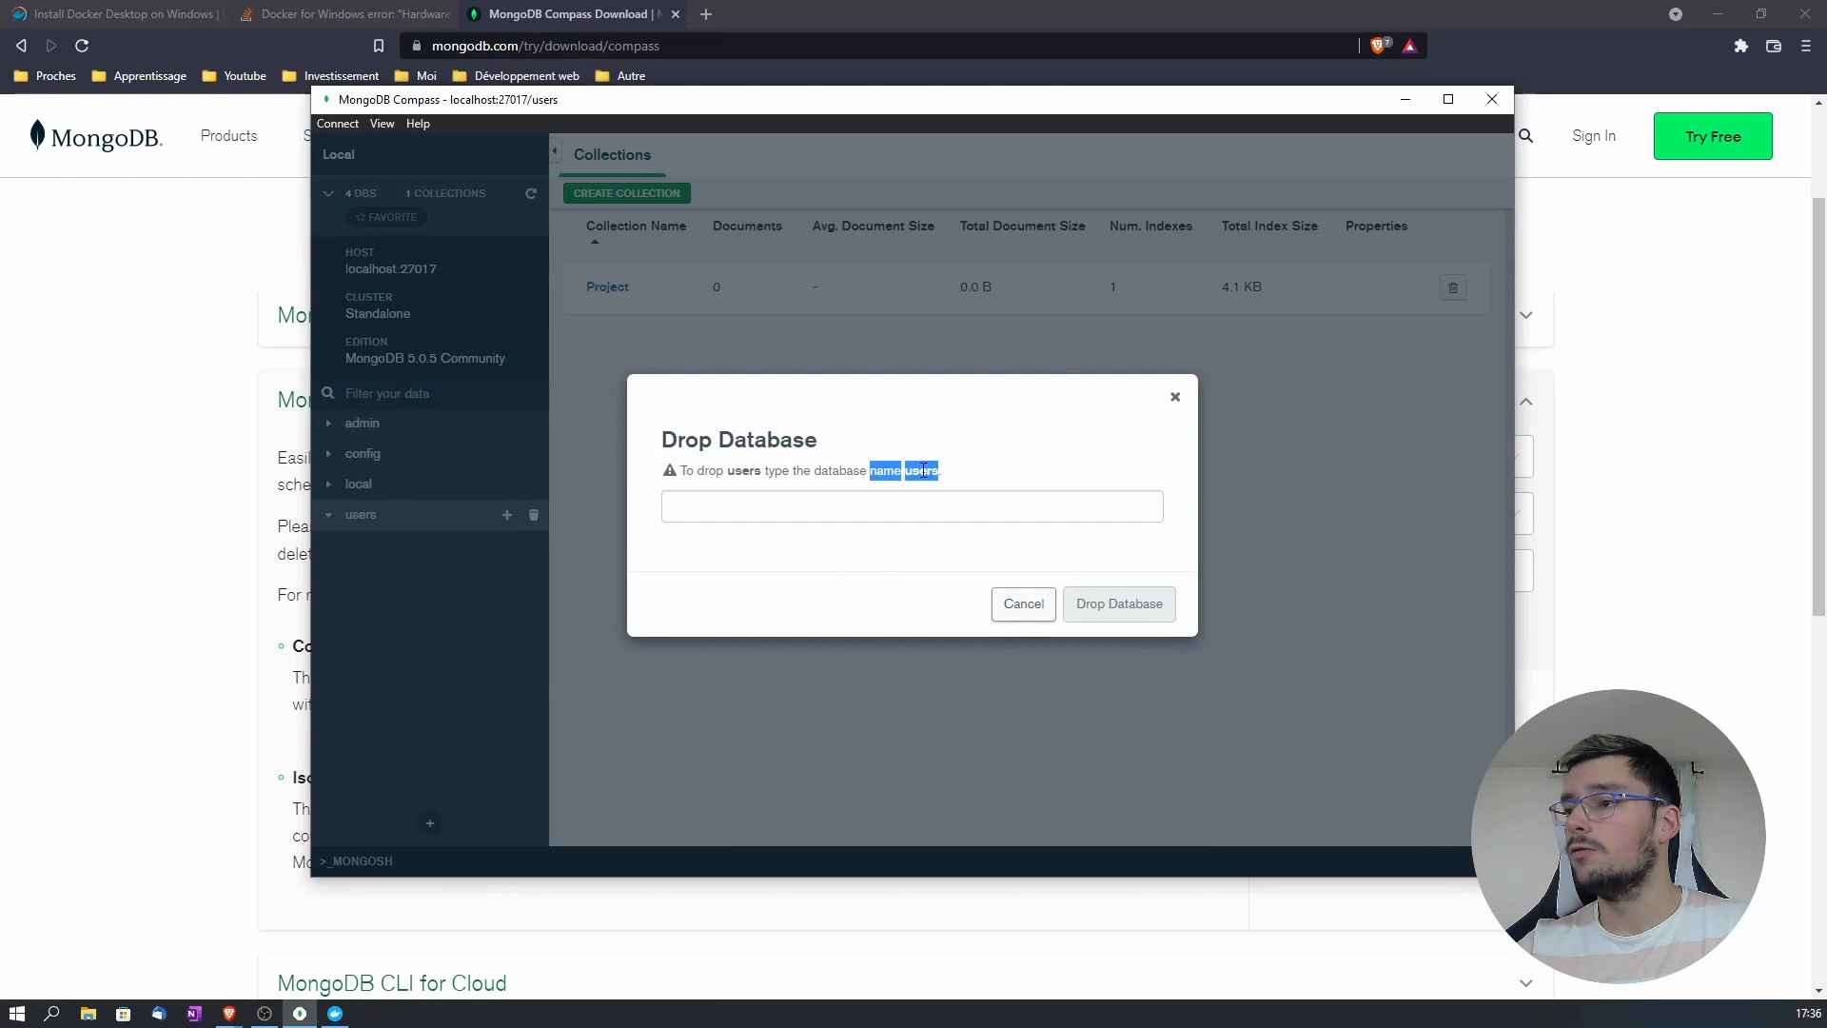
left_click(884, 468)
left_click_drag(729, 470, 762, 470)
key("ctrl+c")
left_click(739, 518)
key("ctrl+v")
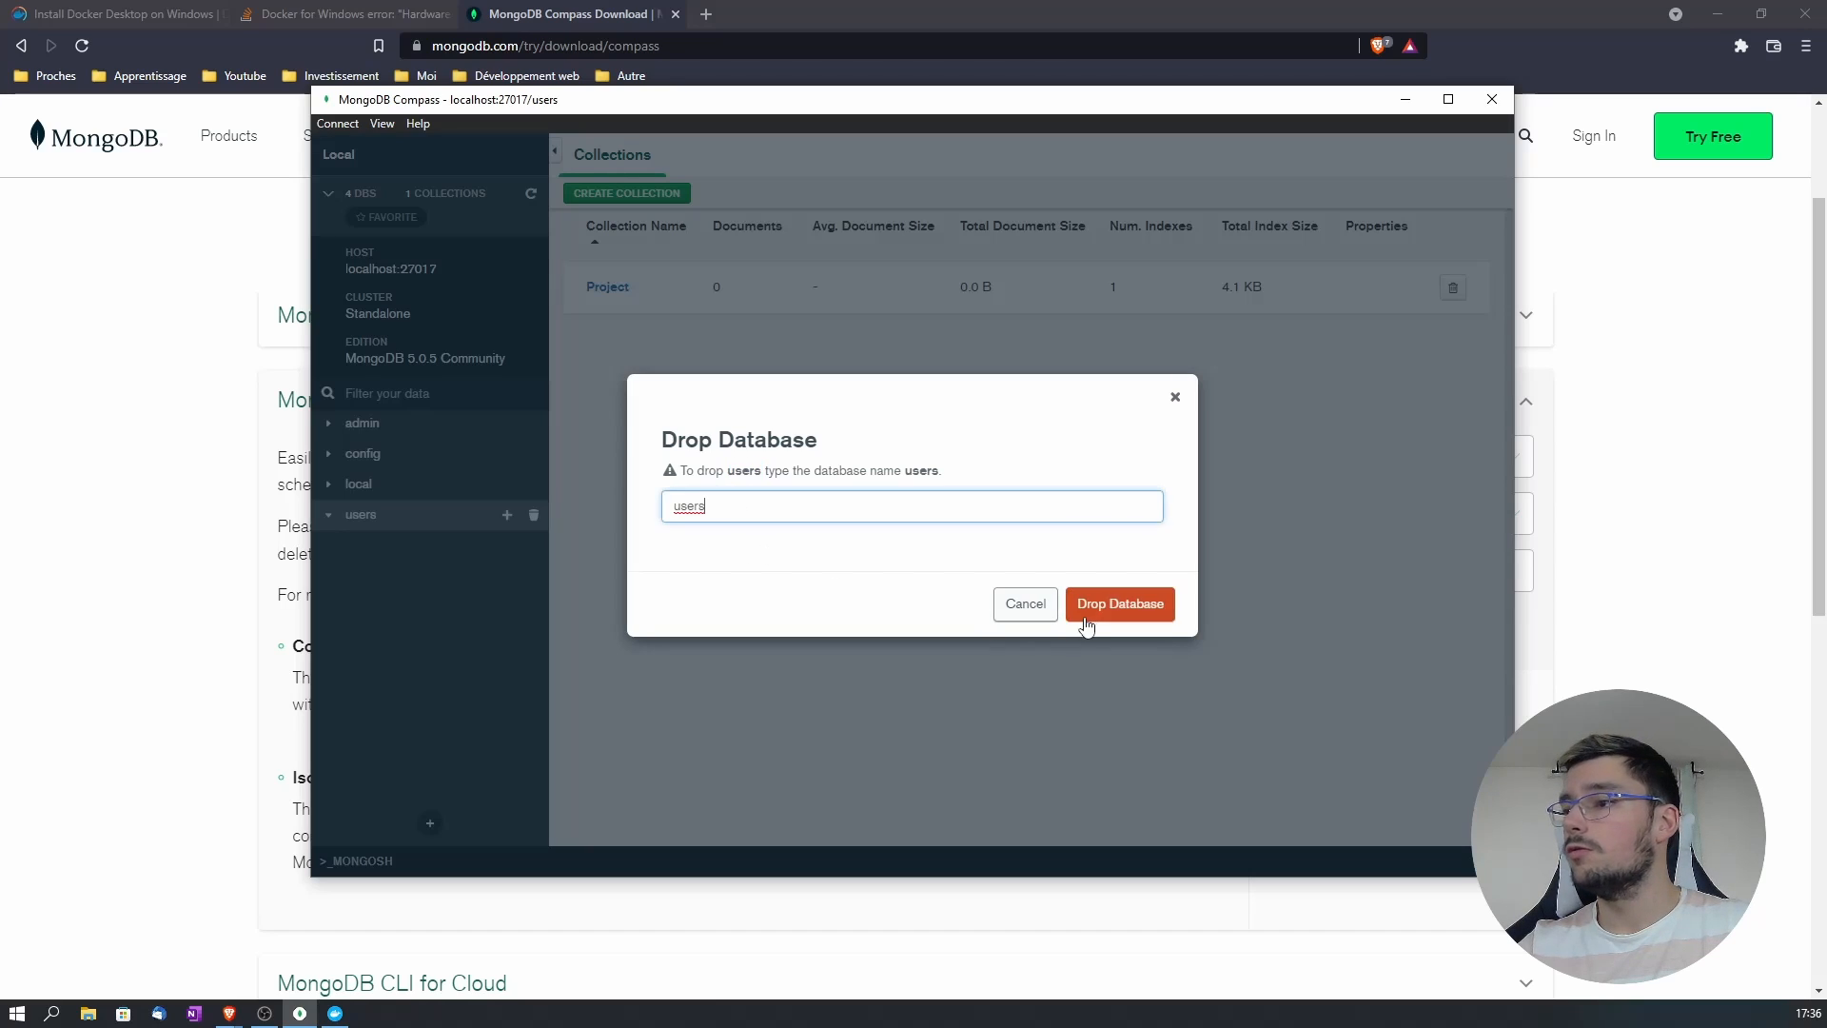
left_click(1085, 613)
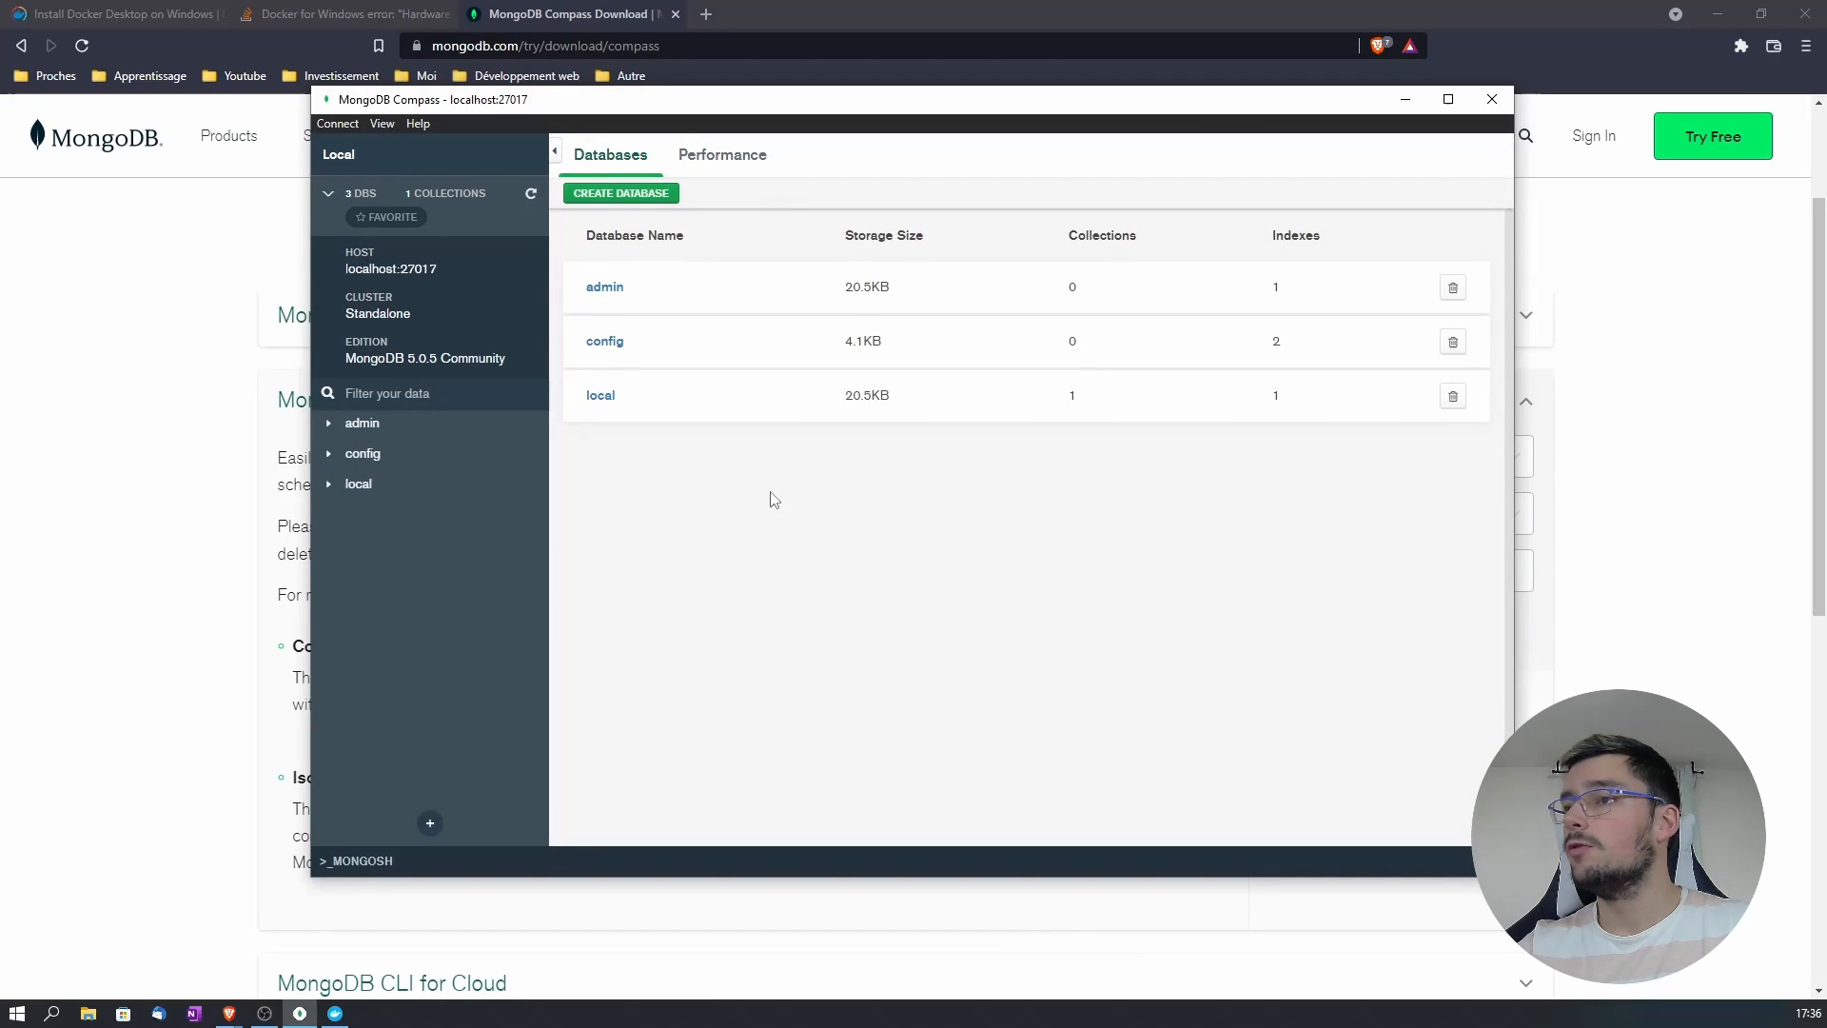
Step: Create a database named Project with a collection named users
left_click(621, 193)
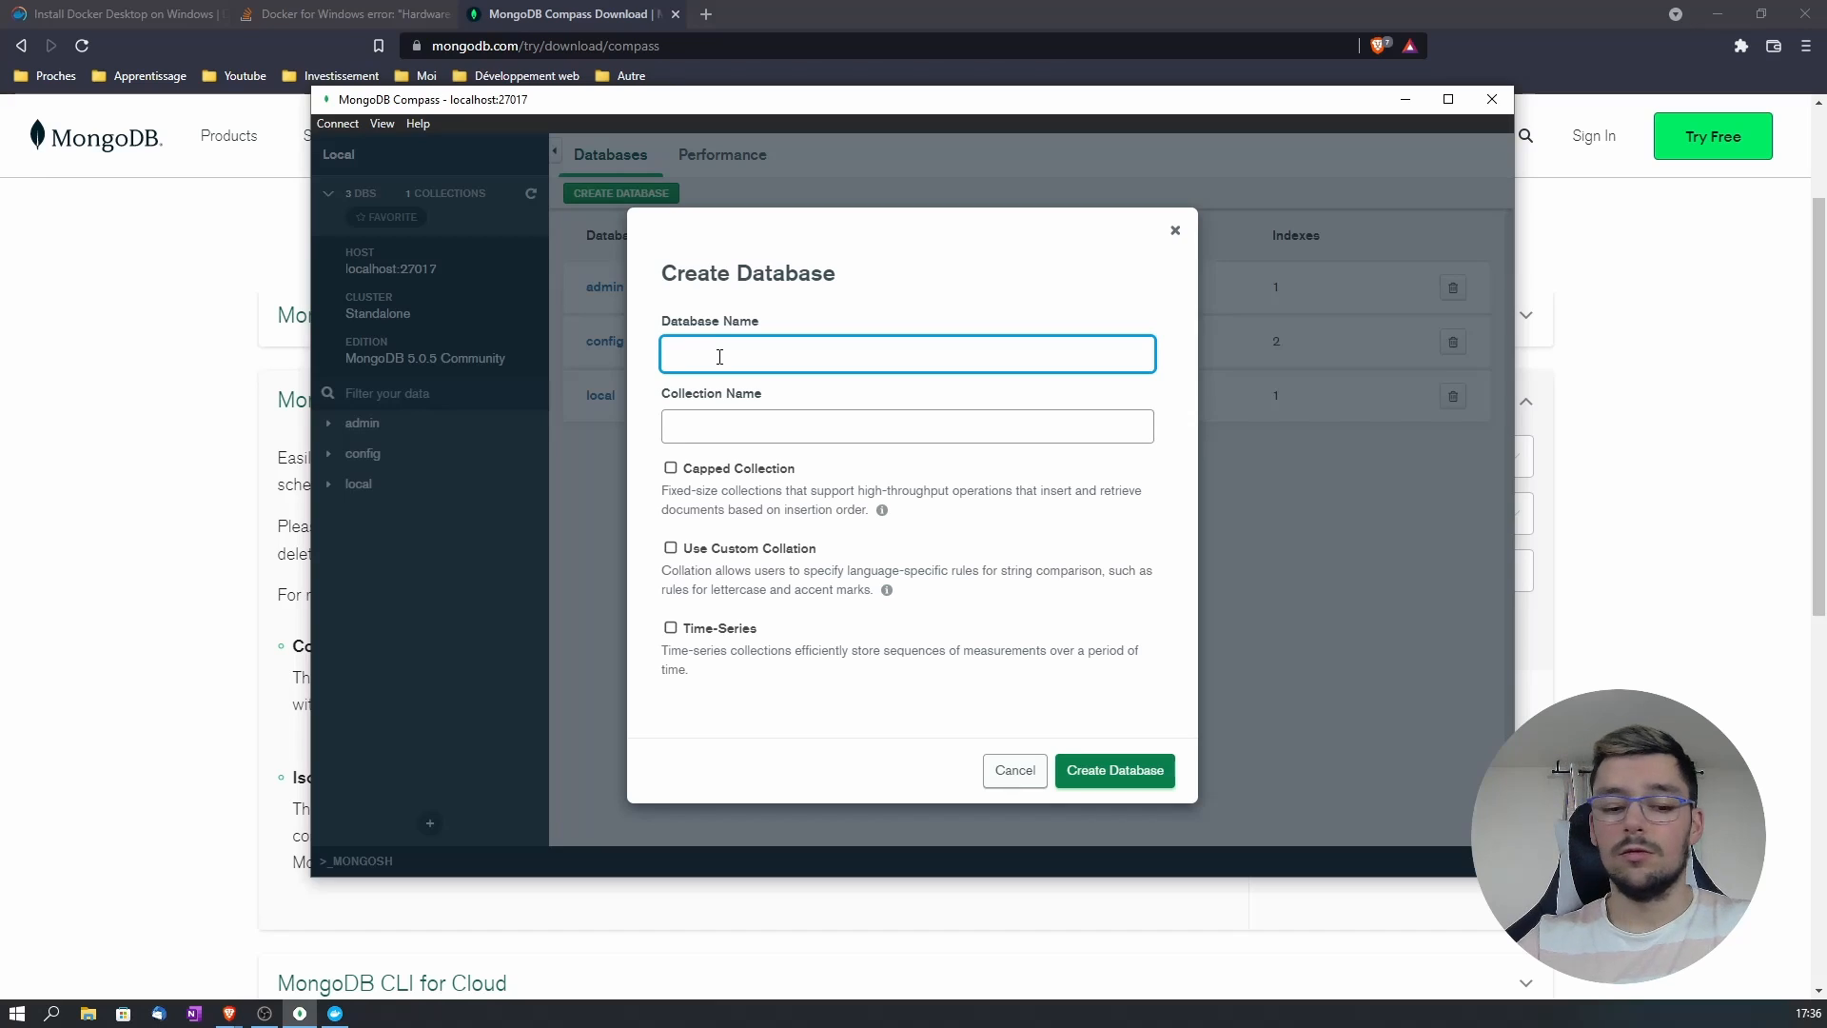
type("Project")
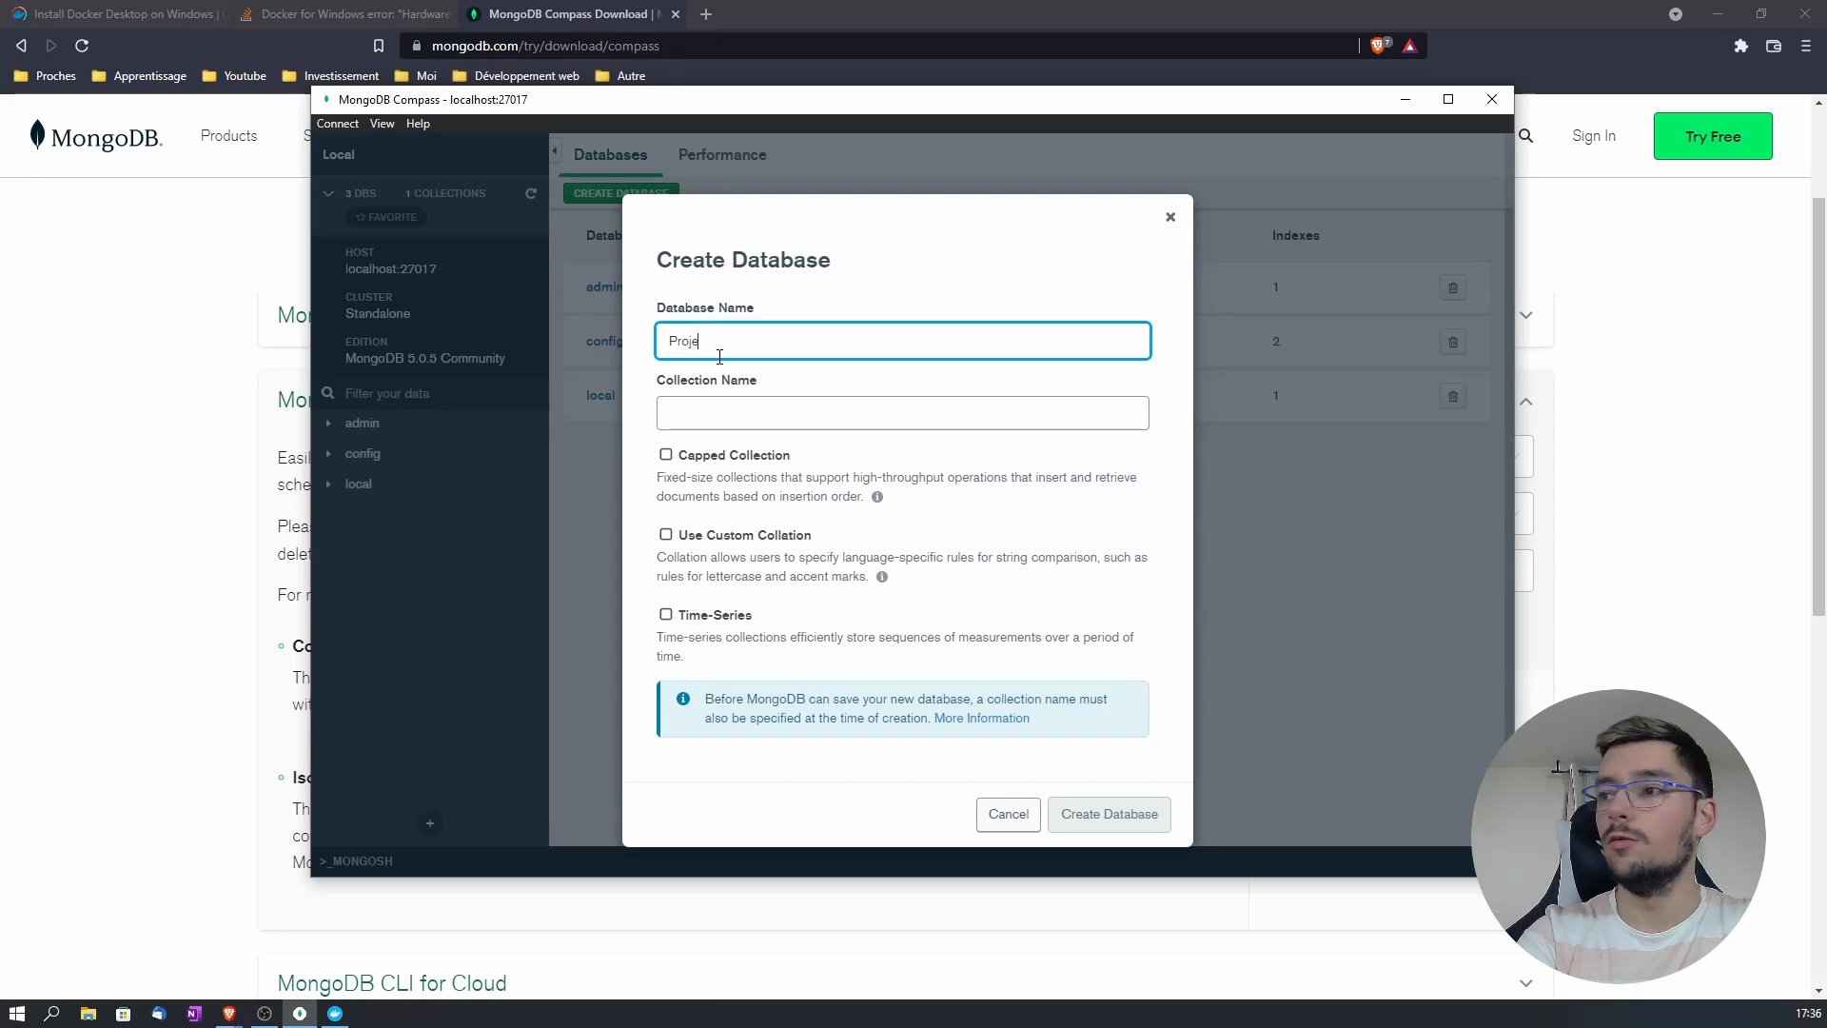
left_click(702, 405)
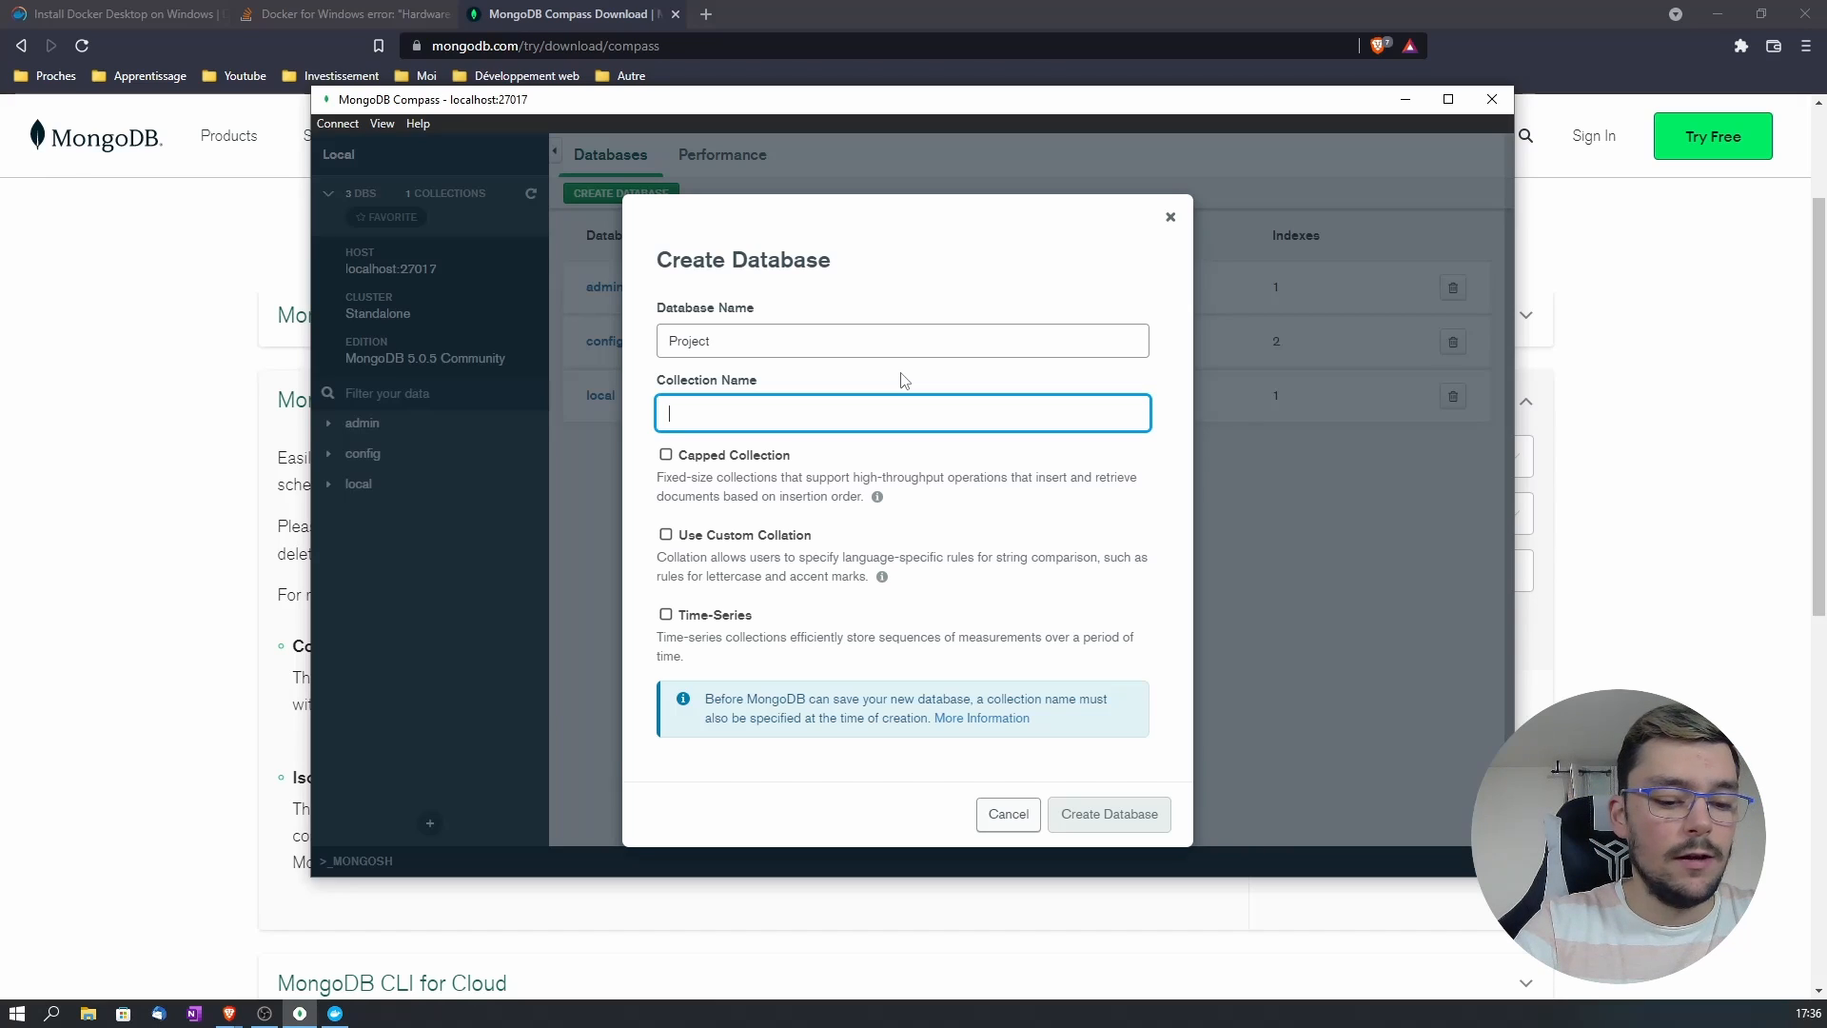
type("users")
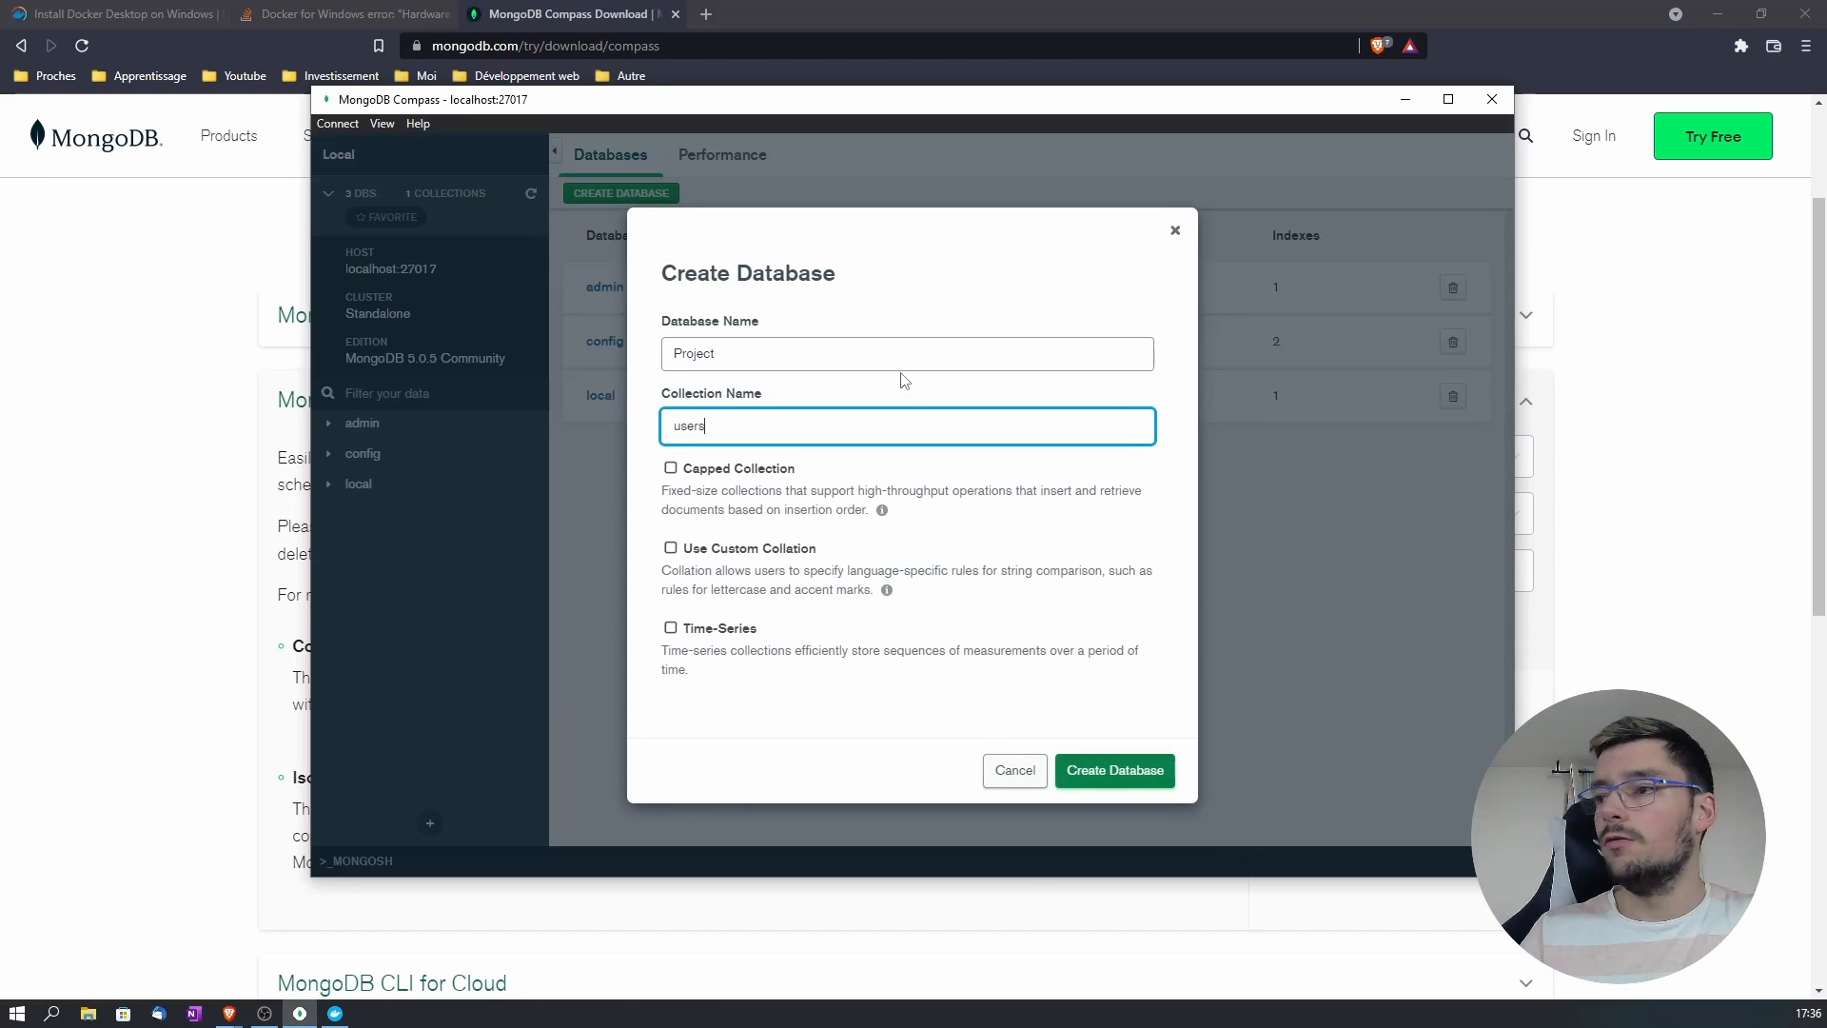
left_click(1140, 809)
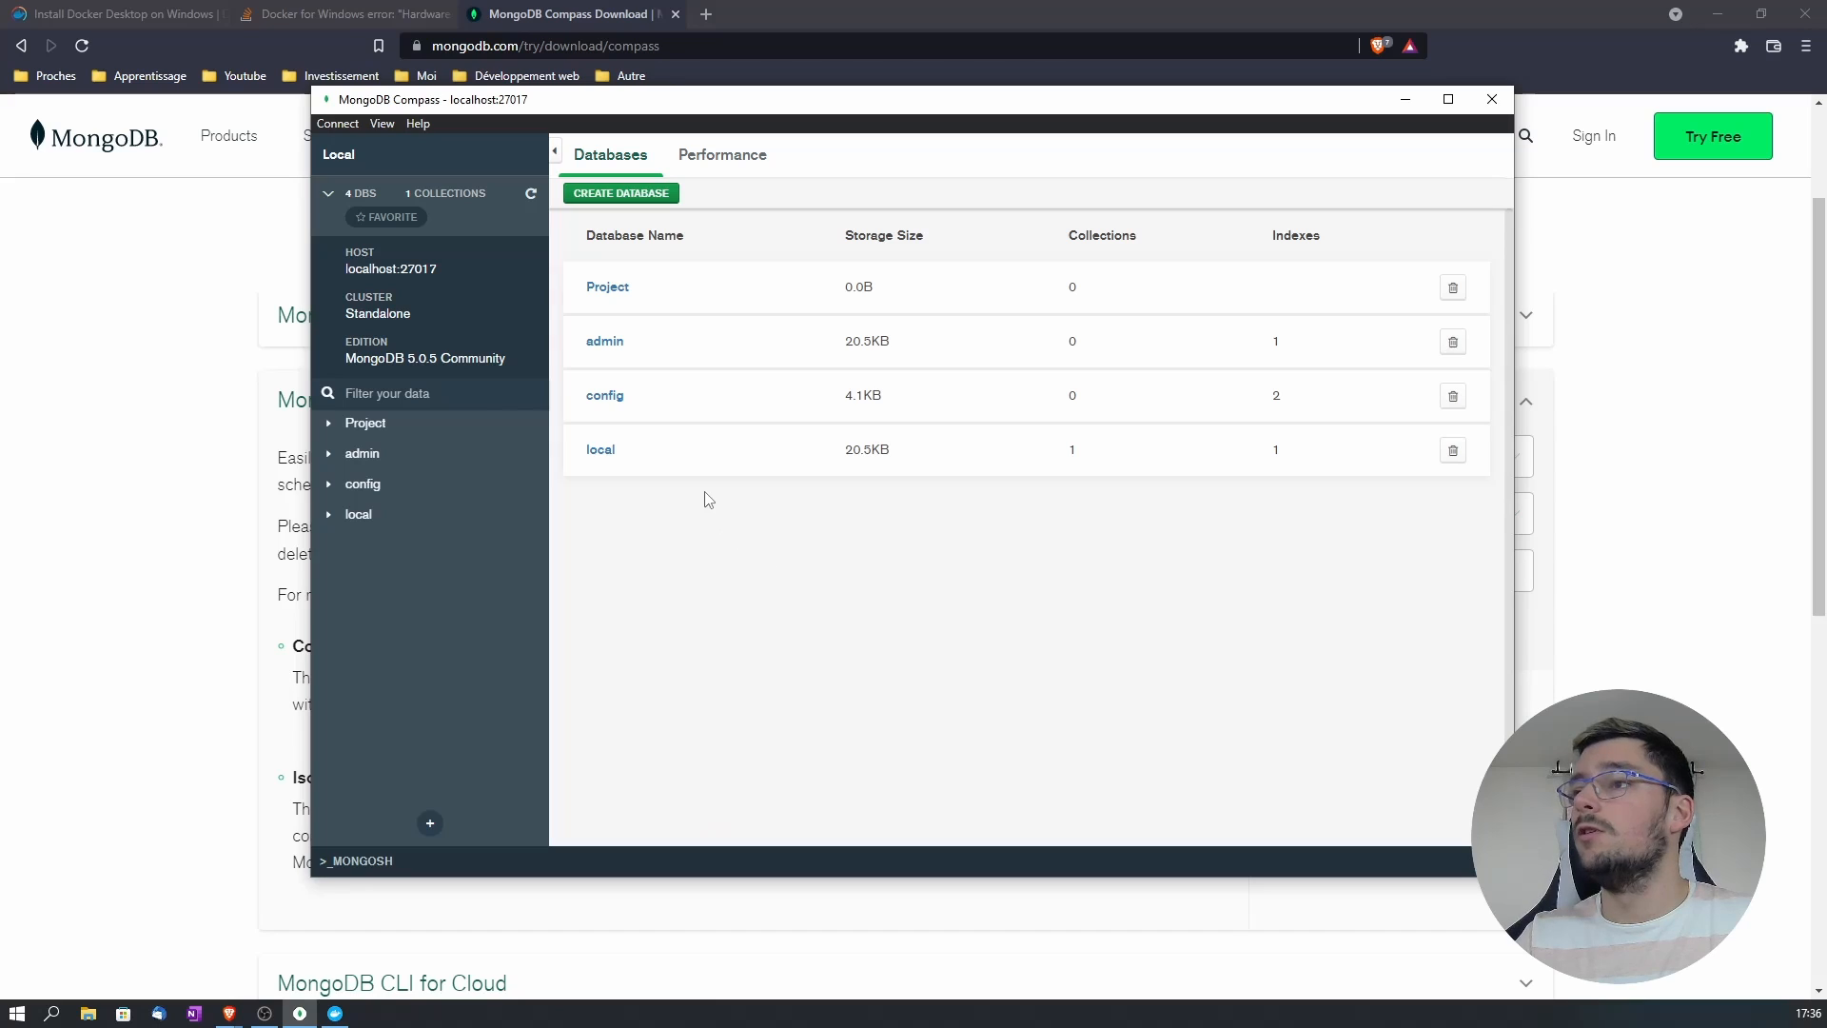
Step: Open the users collection in the Project database and check its documents view and the file formats accepted for import
left_click(616, 295)
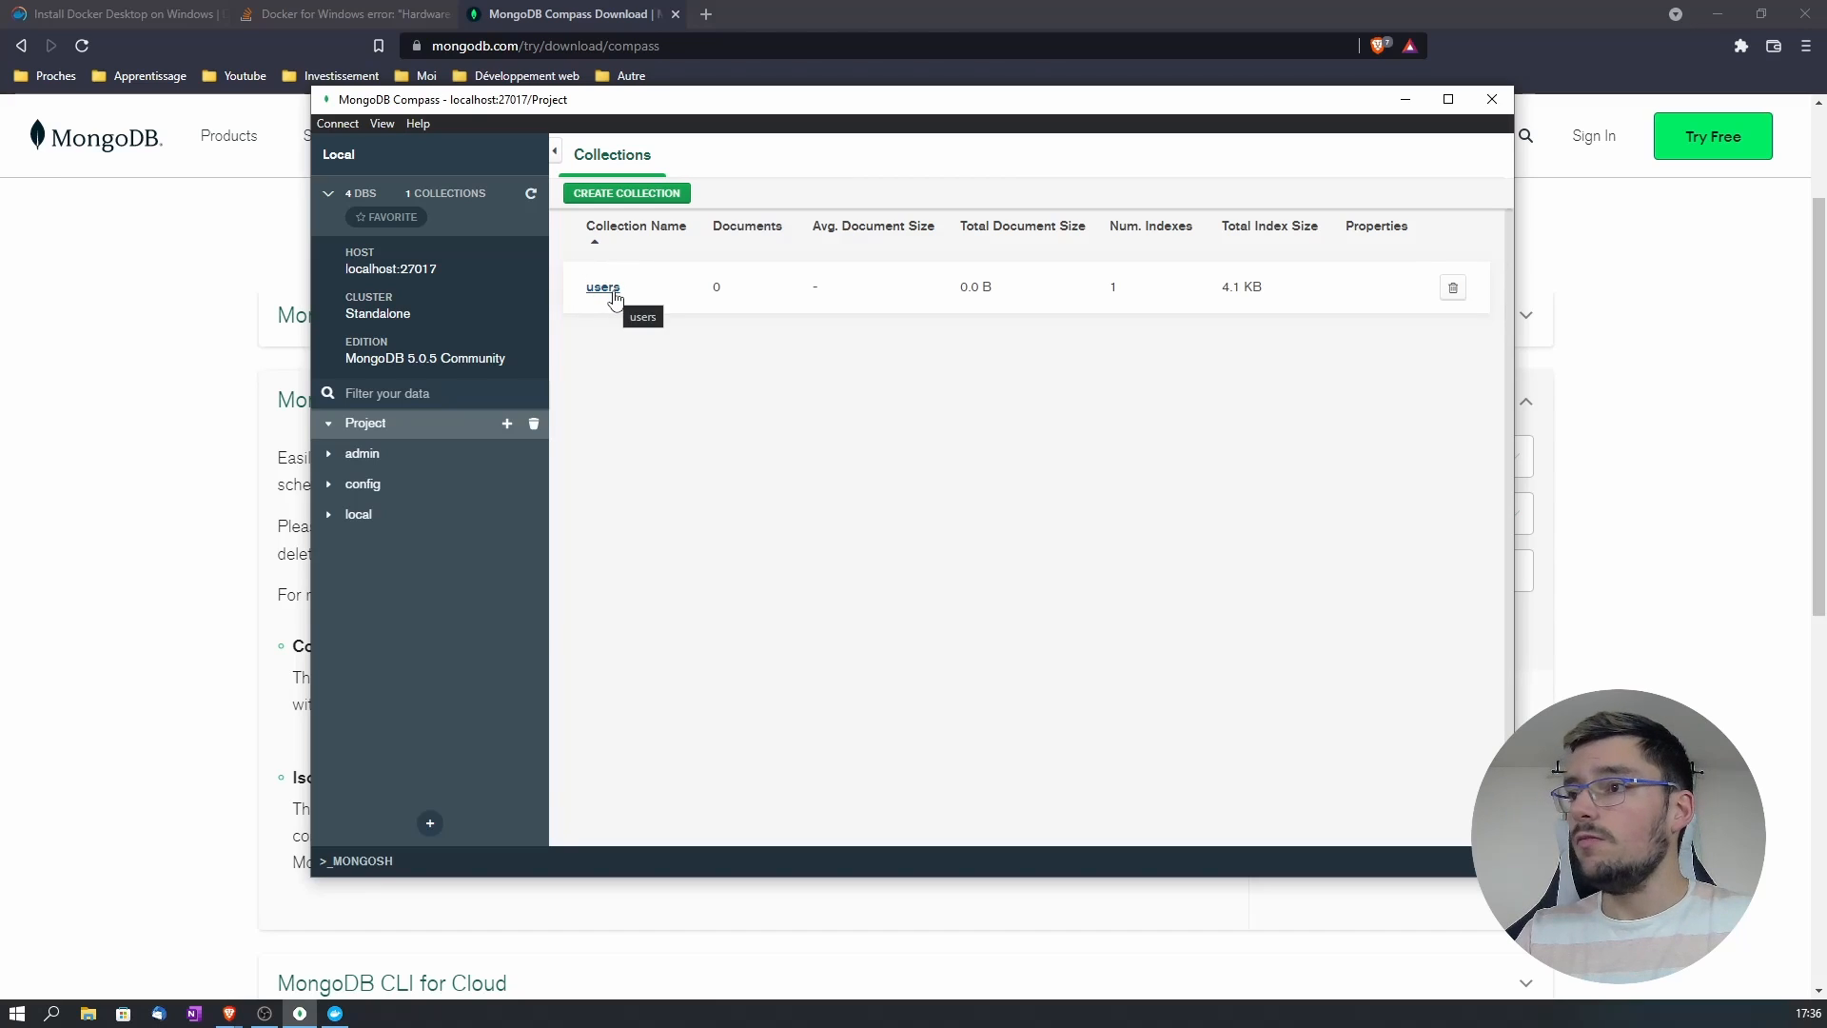
left_click(617, 297)
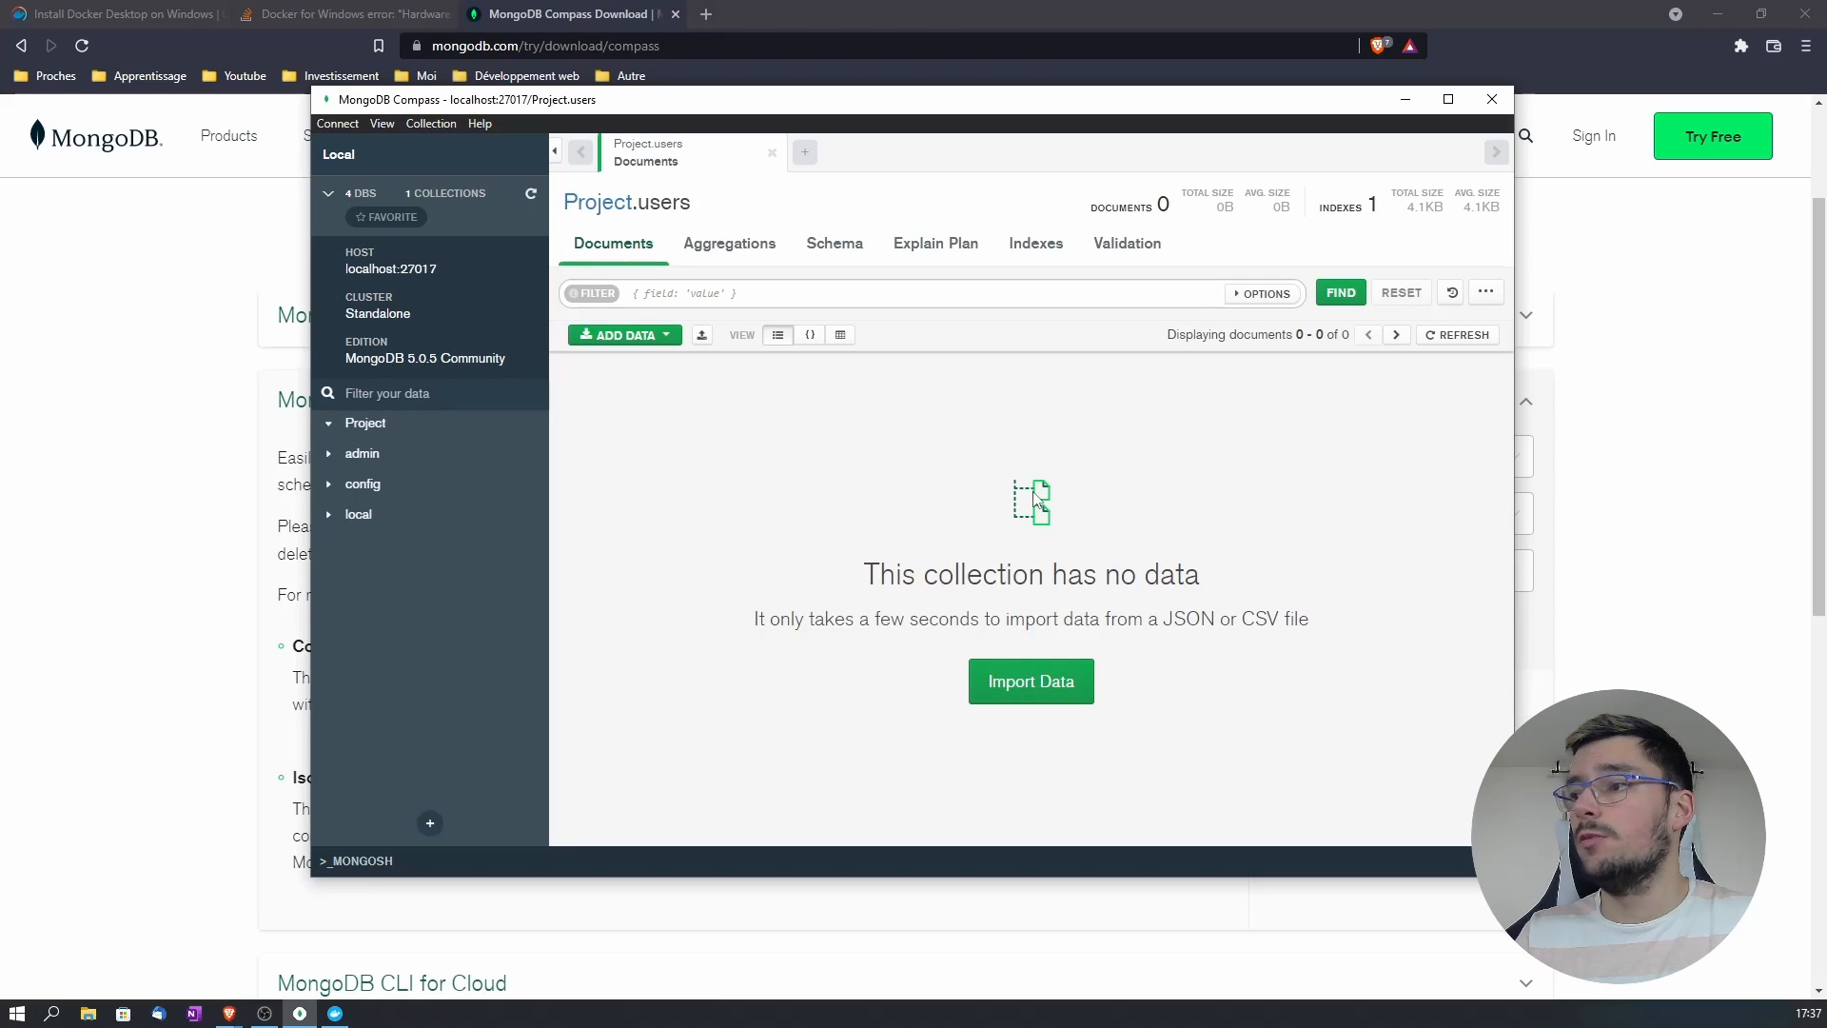
left_click_drag(1163, 620, 1280, 626)
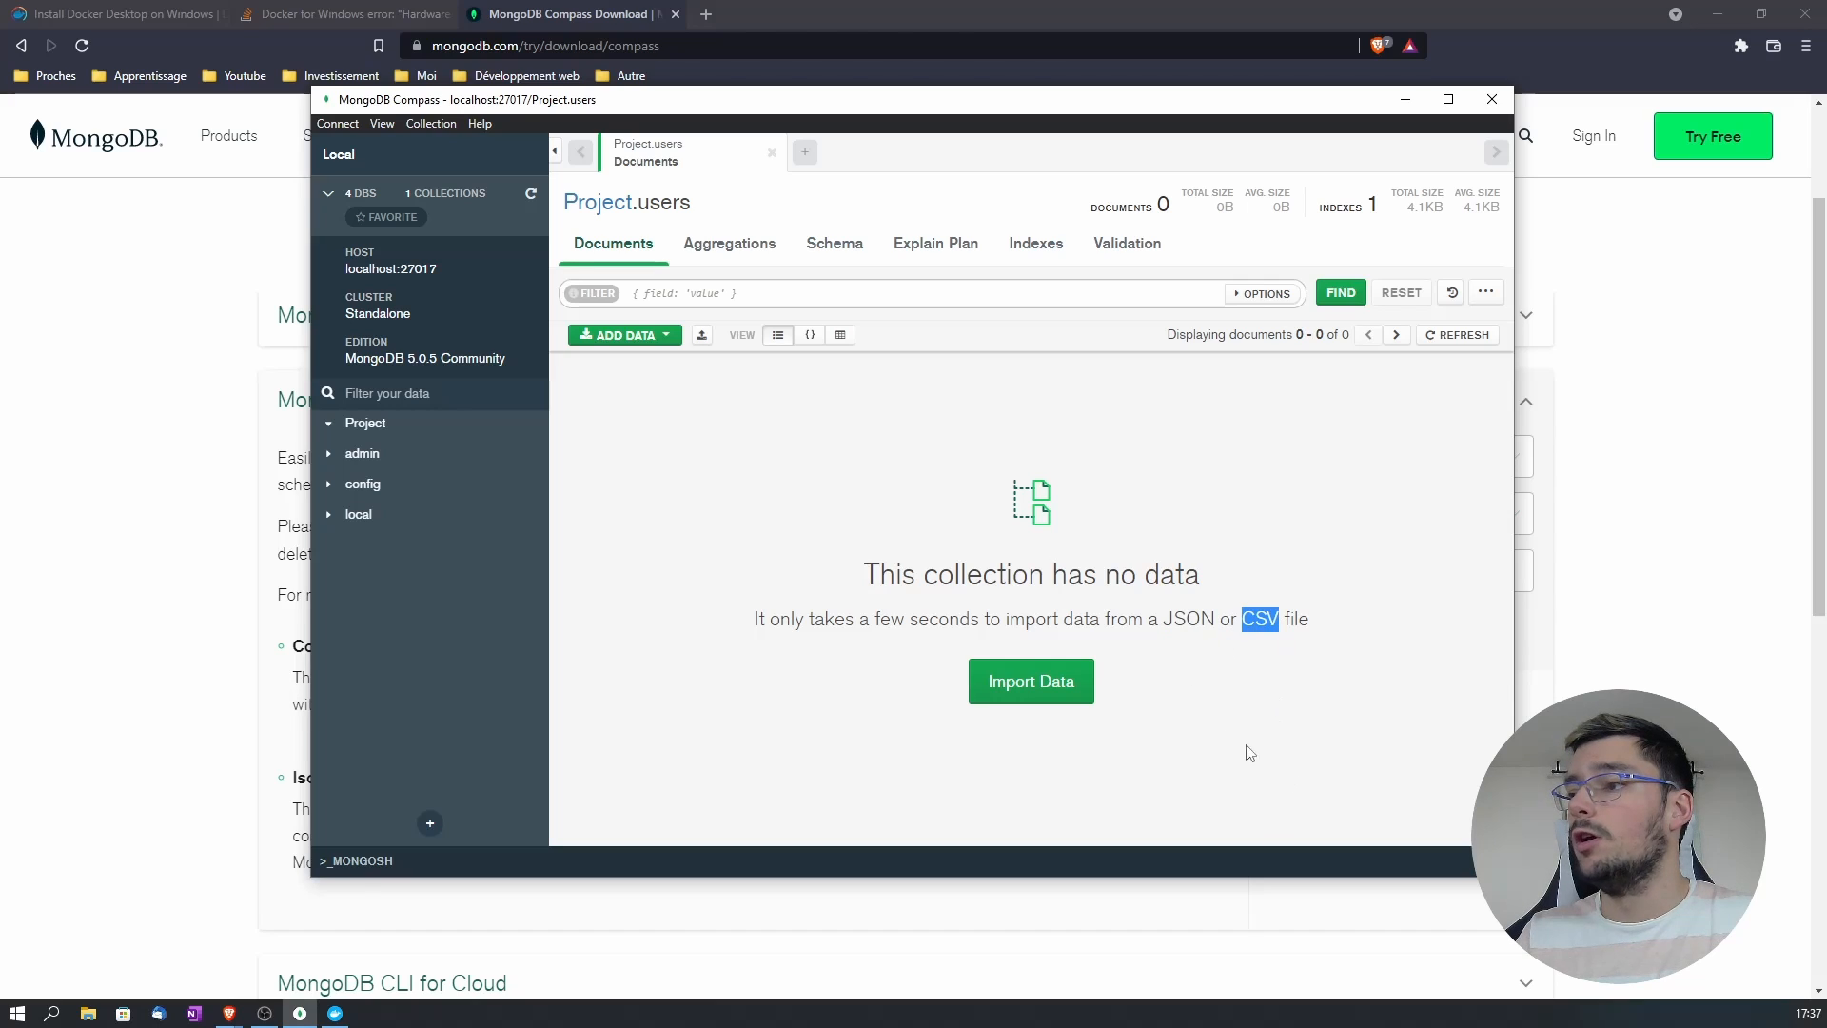
left_click(1186, 496)
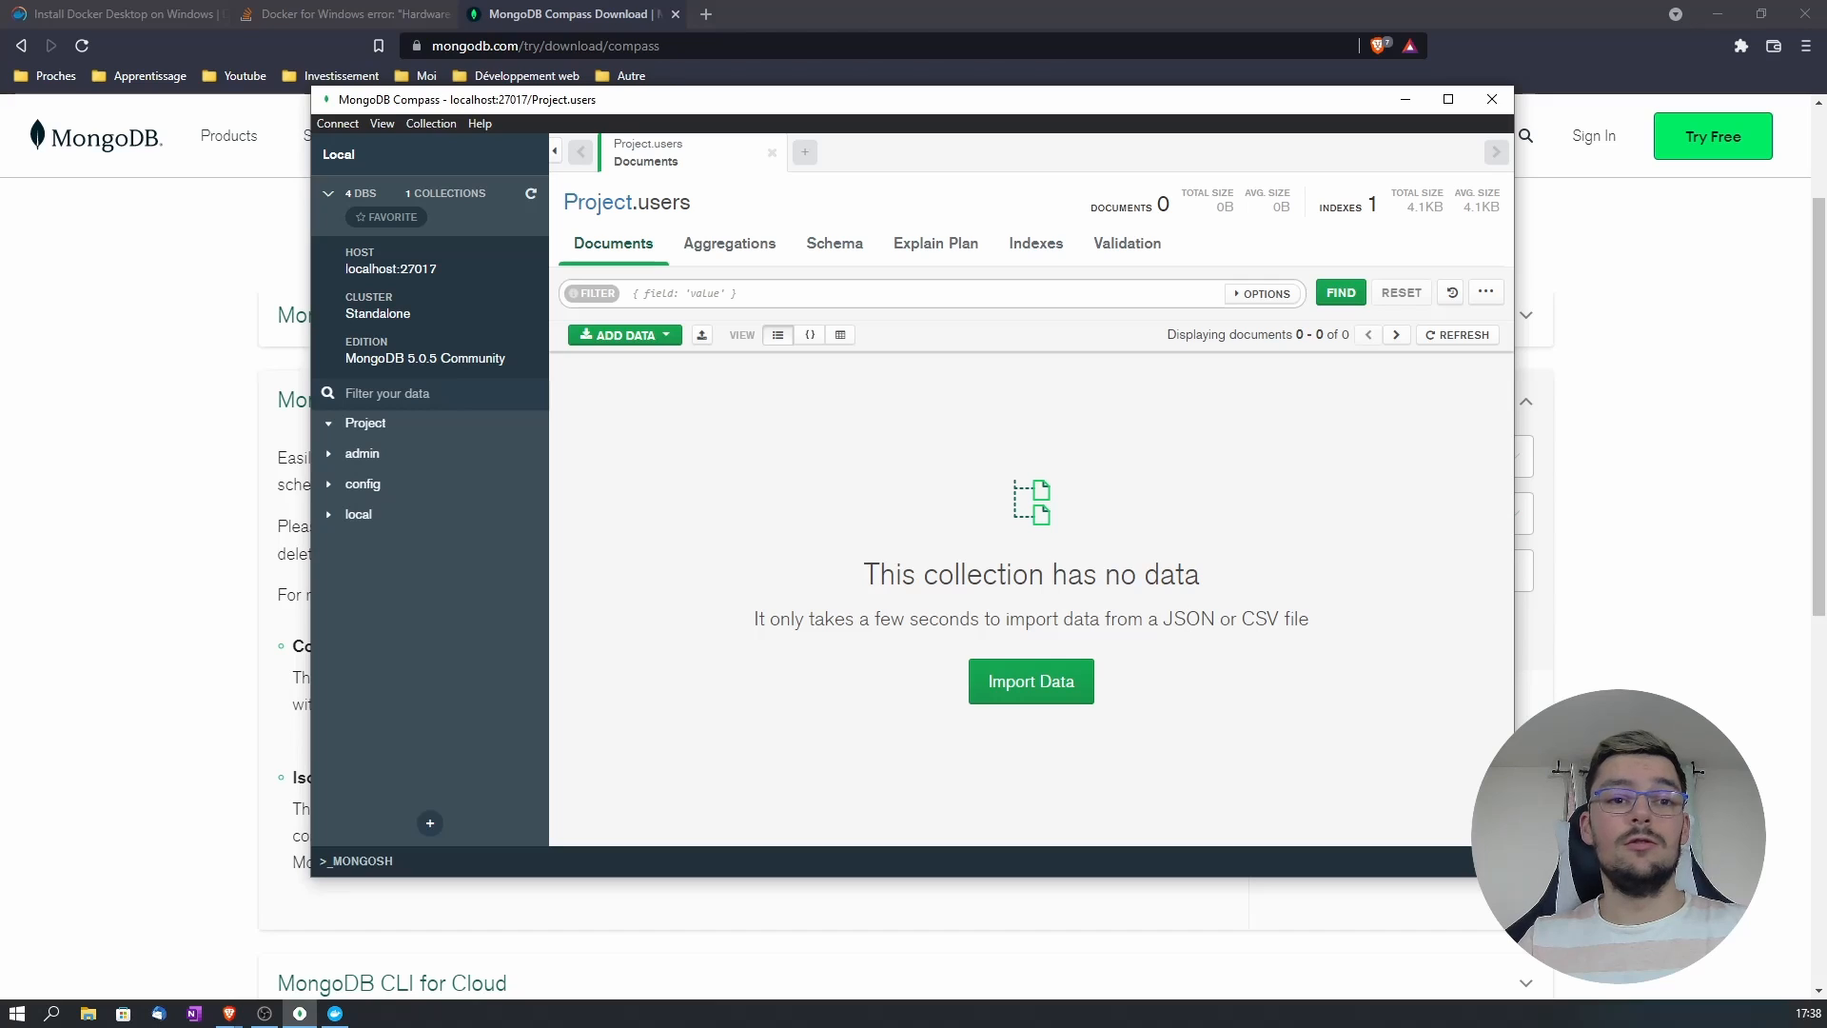
key("alt+Tab")
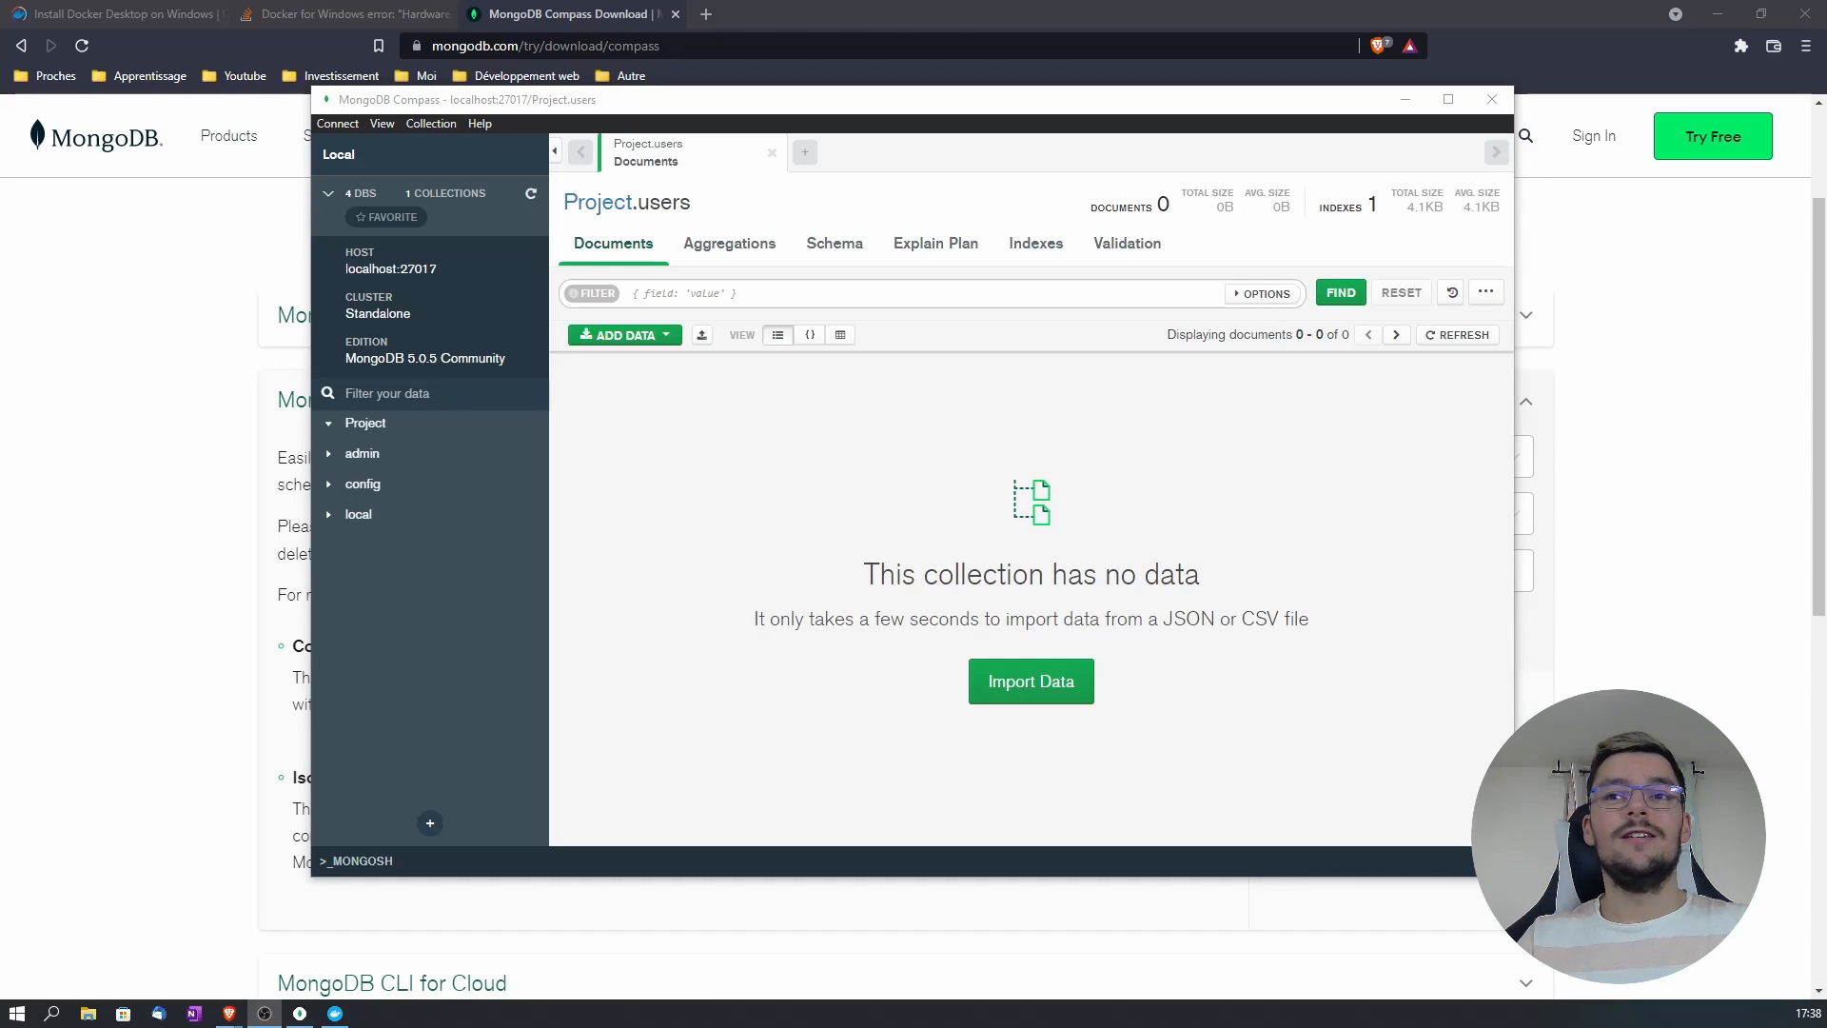